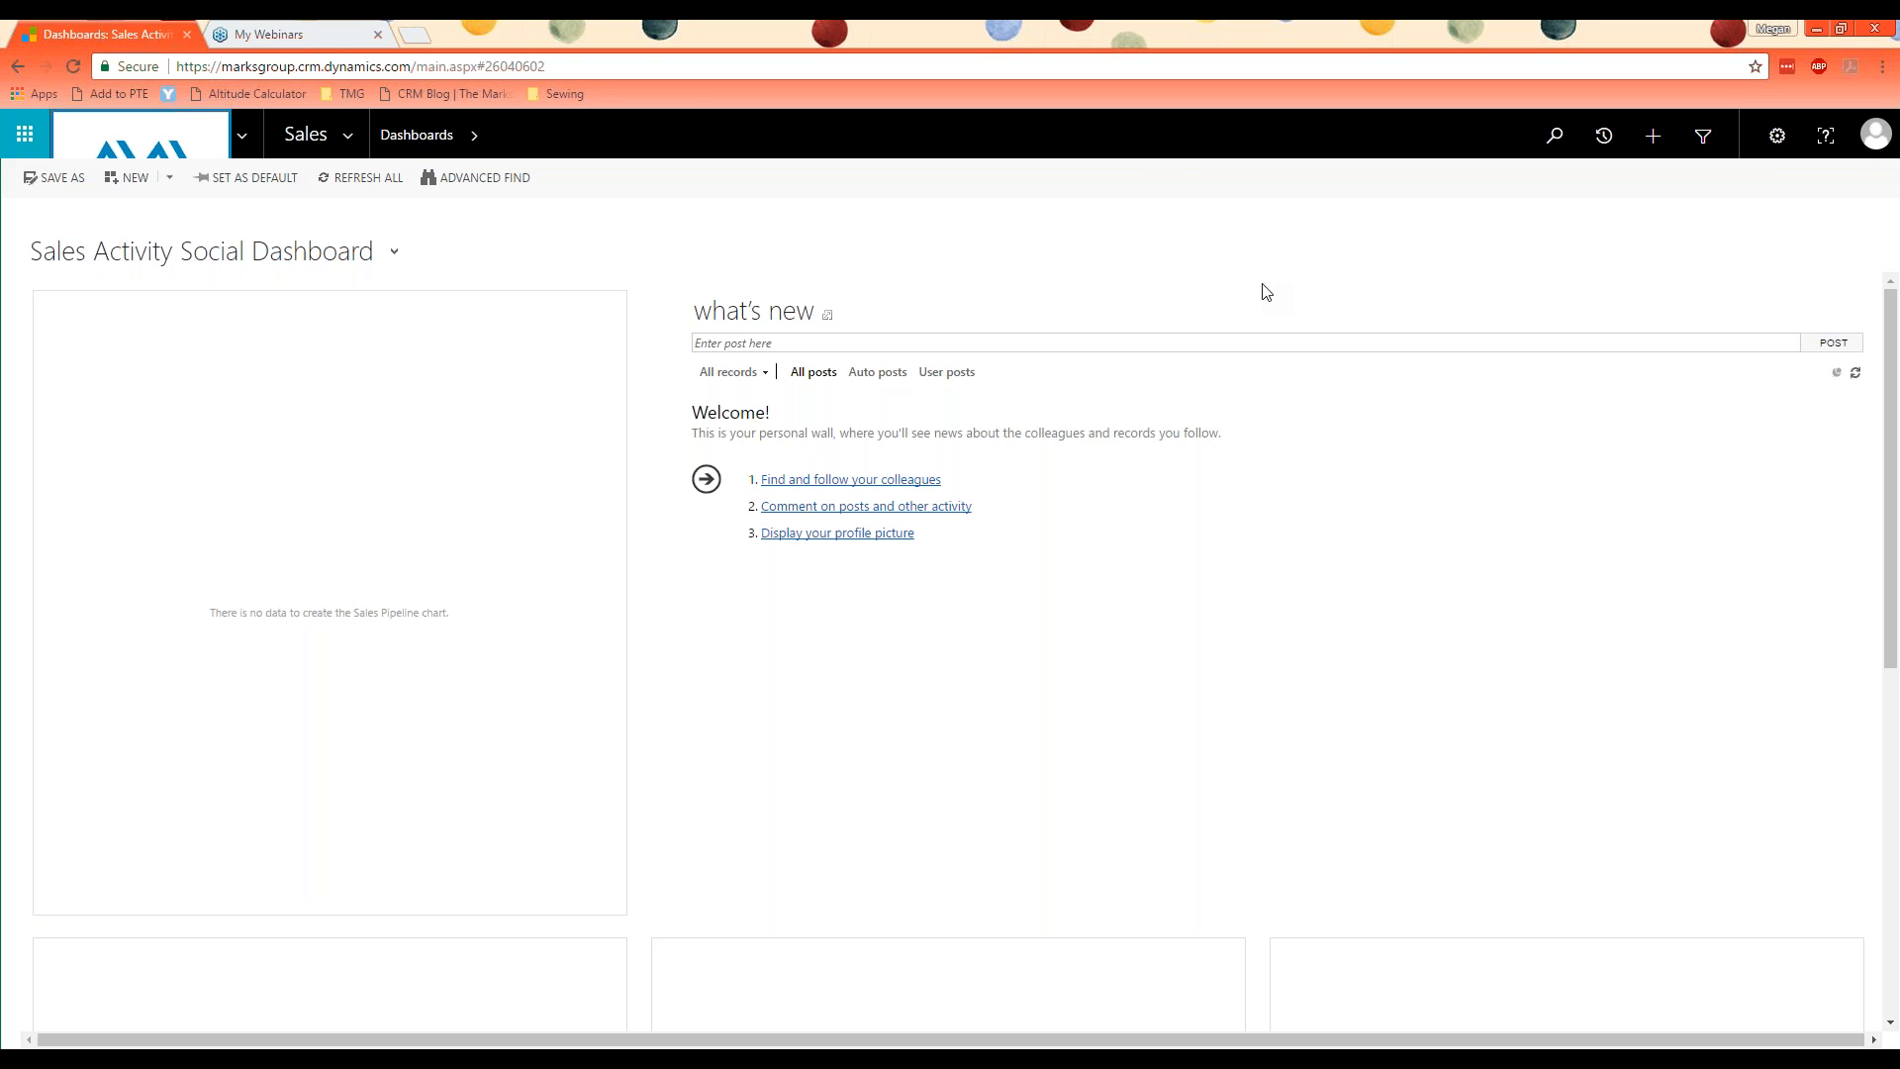
Step: Open Data Management in the Settings area and review the organization's default duplicate detection settings
{"action": "left_click", "coordinate": [357, 141]}
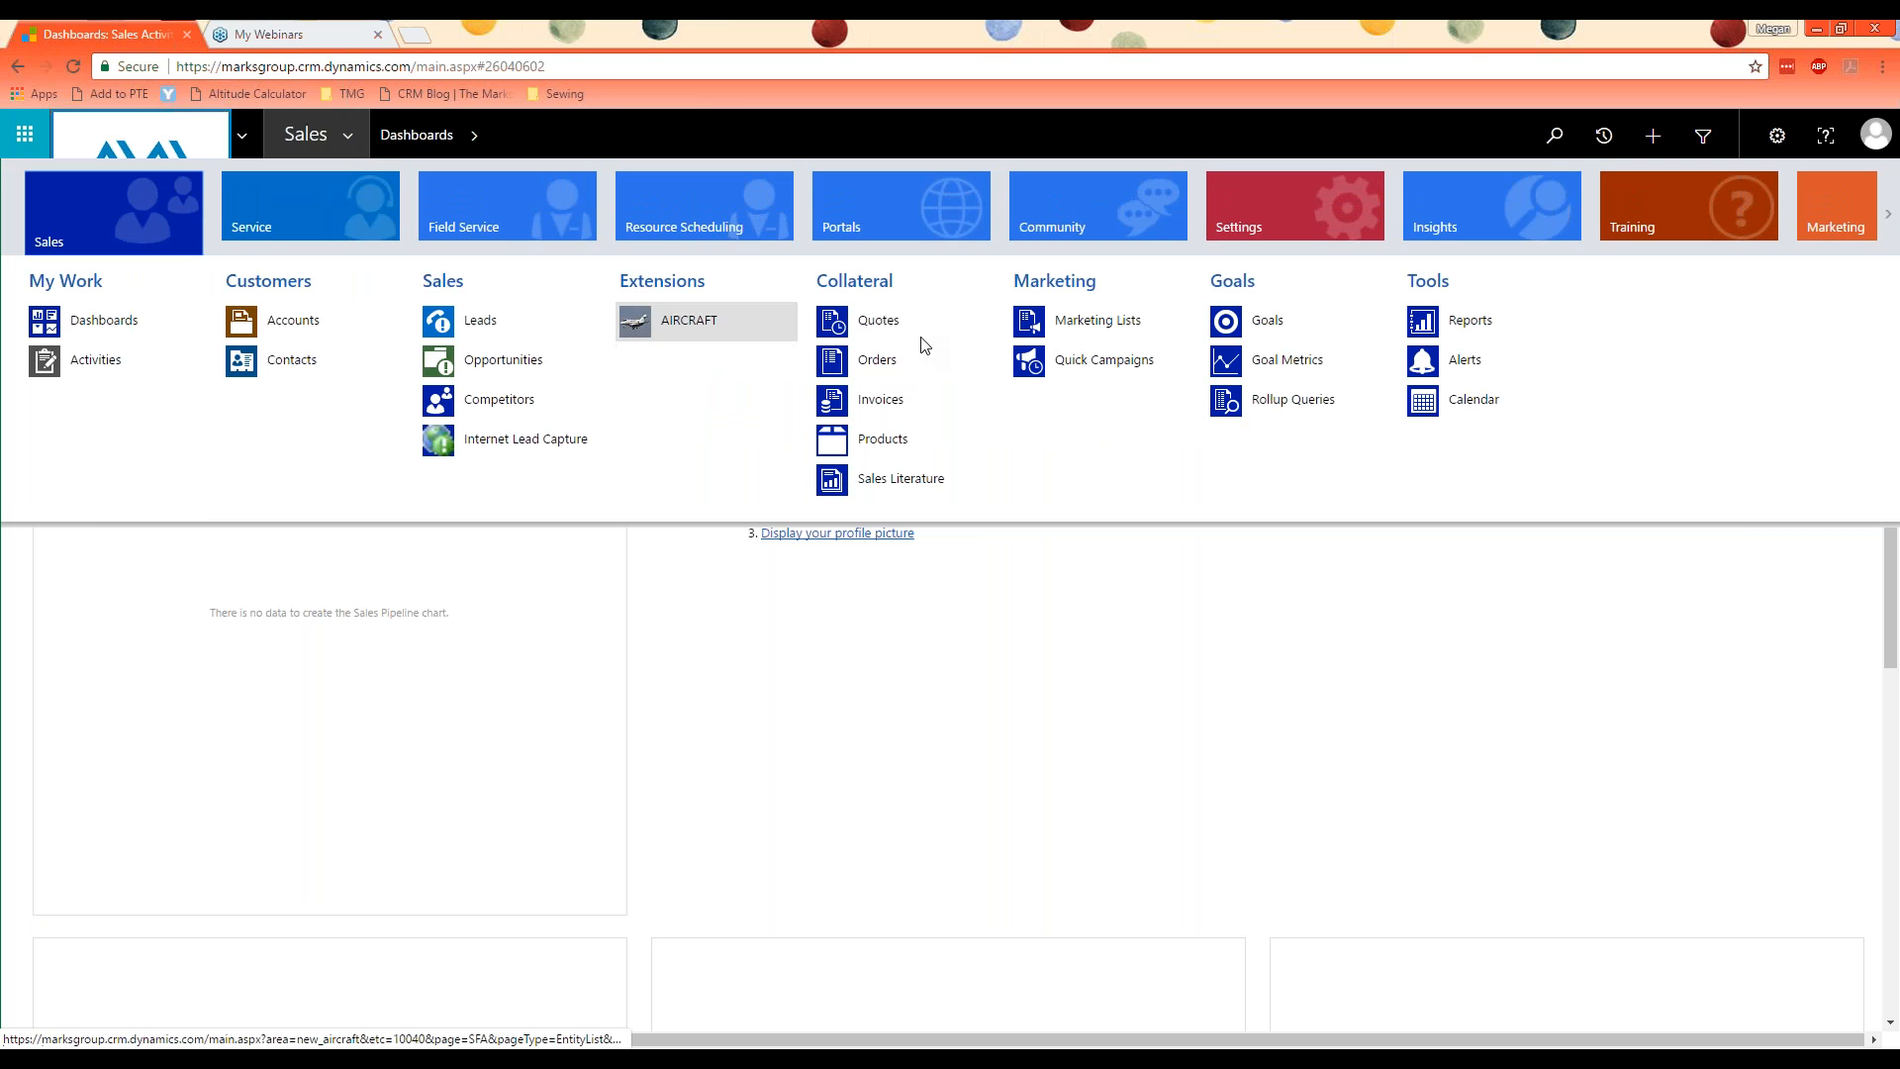
{"action": "left_click", "coordinate": [1288, 216]}
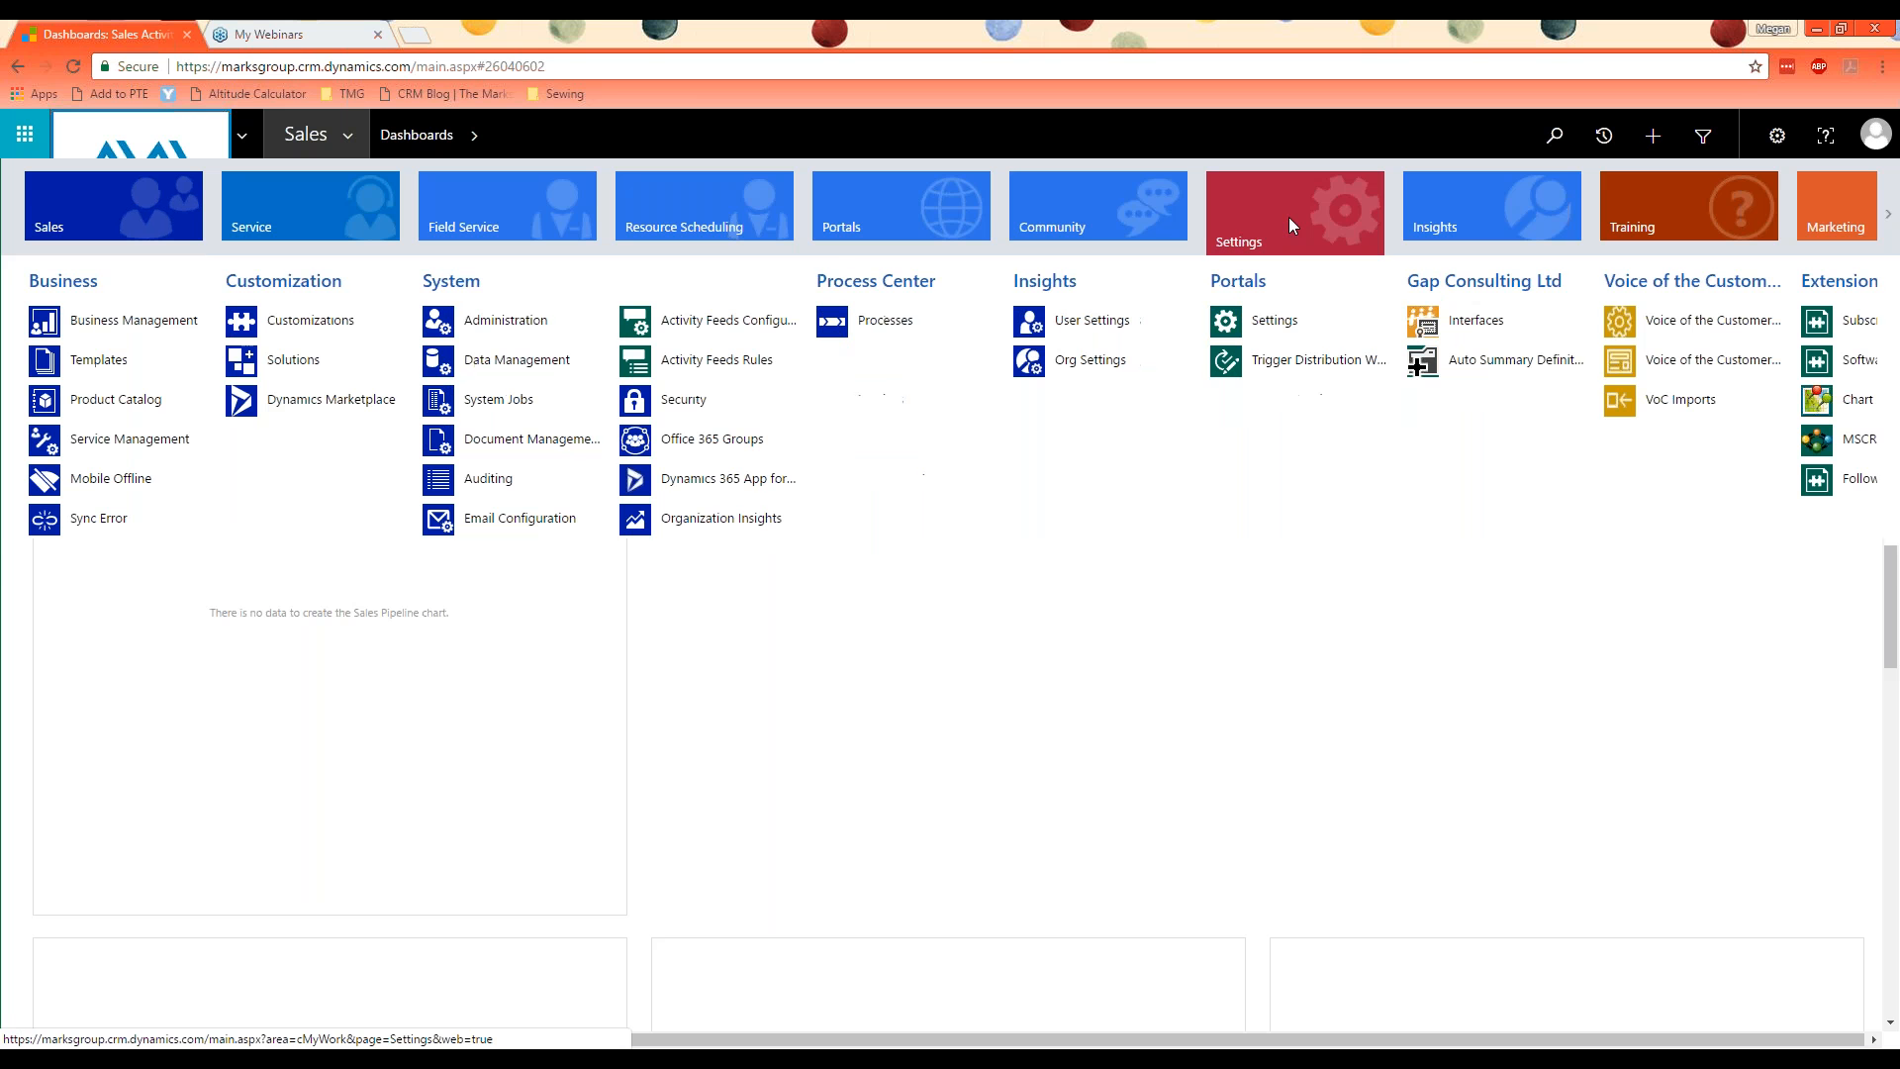
{"action": "left_click", "coordinate": [532, 372]}
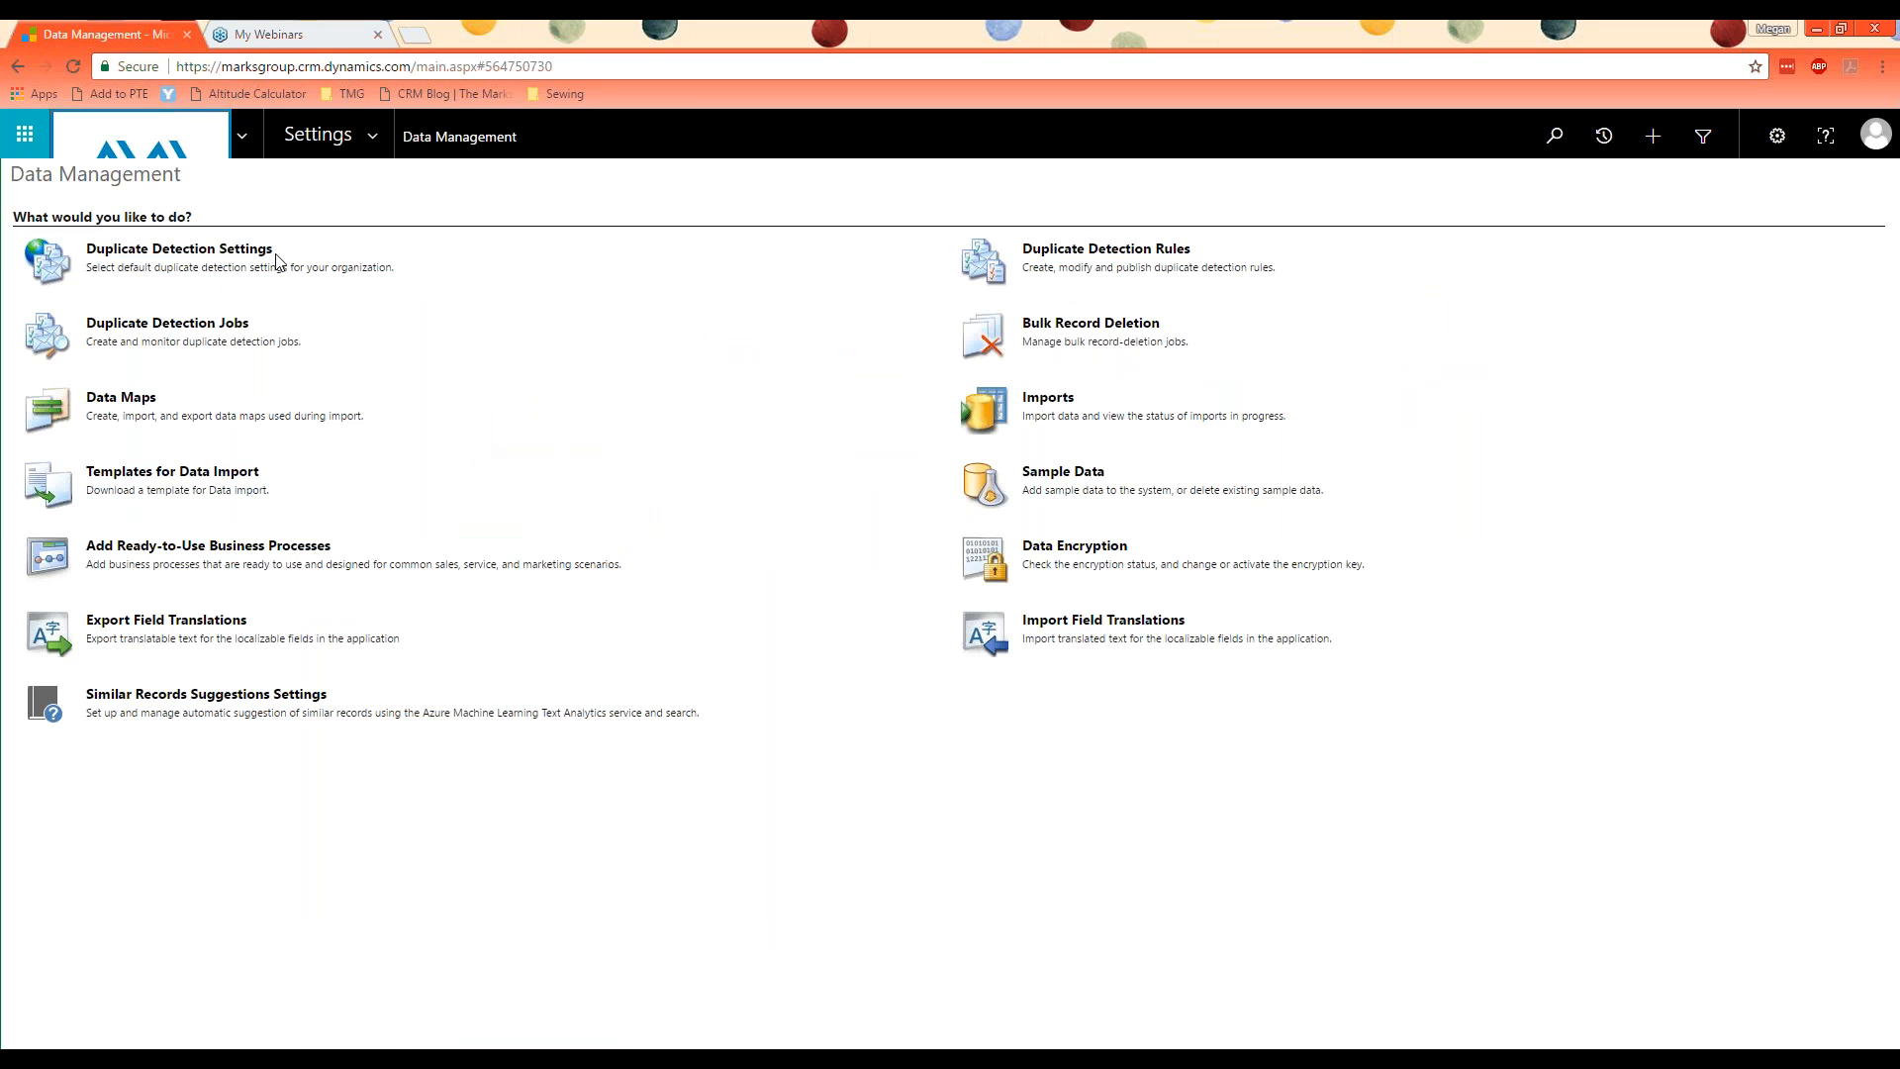
{"action": "left_click", "coordinate": [166, 260]}
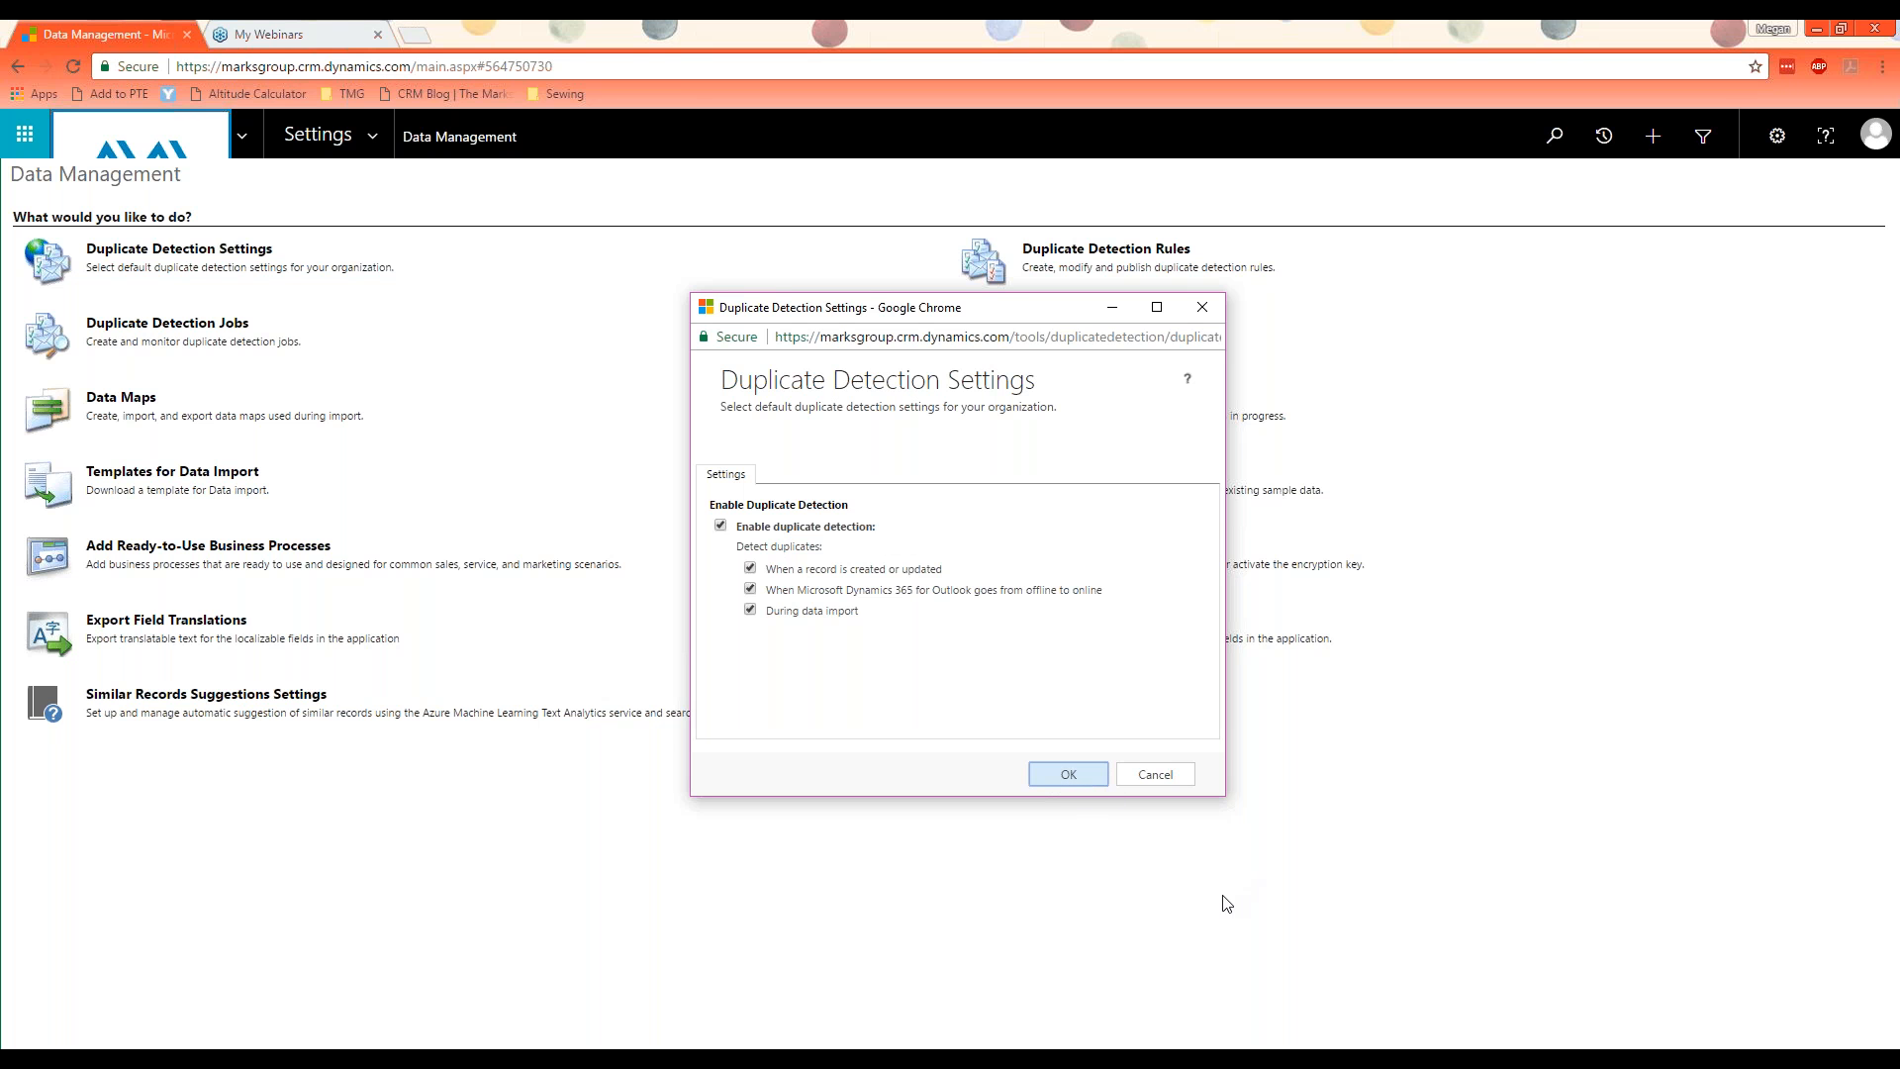
{"action": "left_click", "coordinate": [1053, 775]}
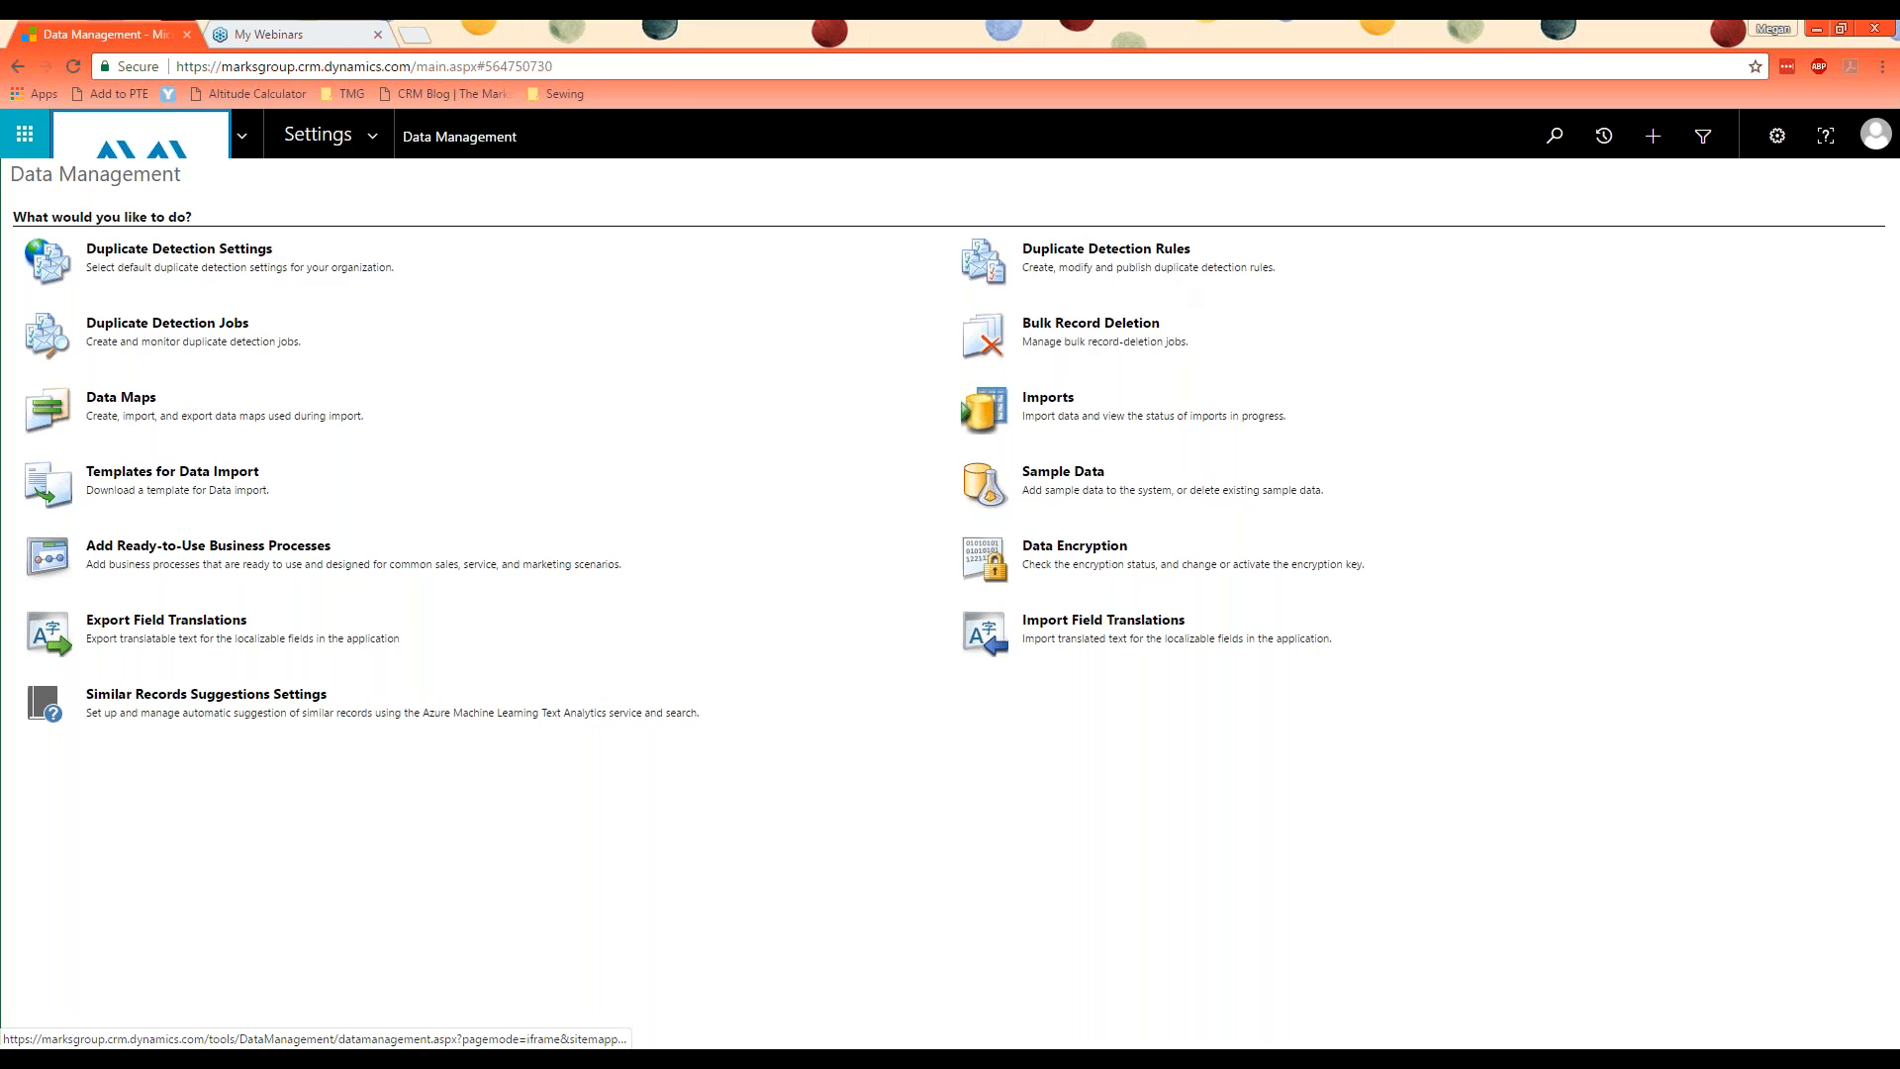
Step: Open the duplicate detection rules, sort them by Created By, and select the rule for contacts with the same e-mail address
{"action": "left_click", "coordinate": [1145, 256]}
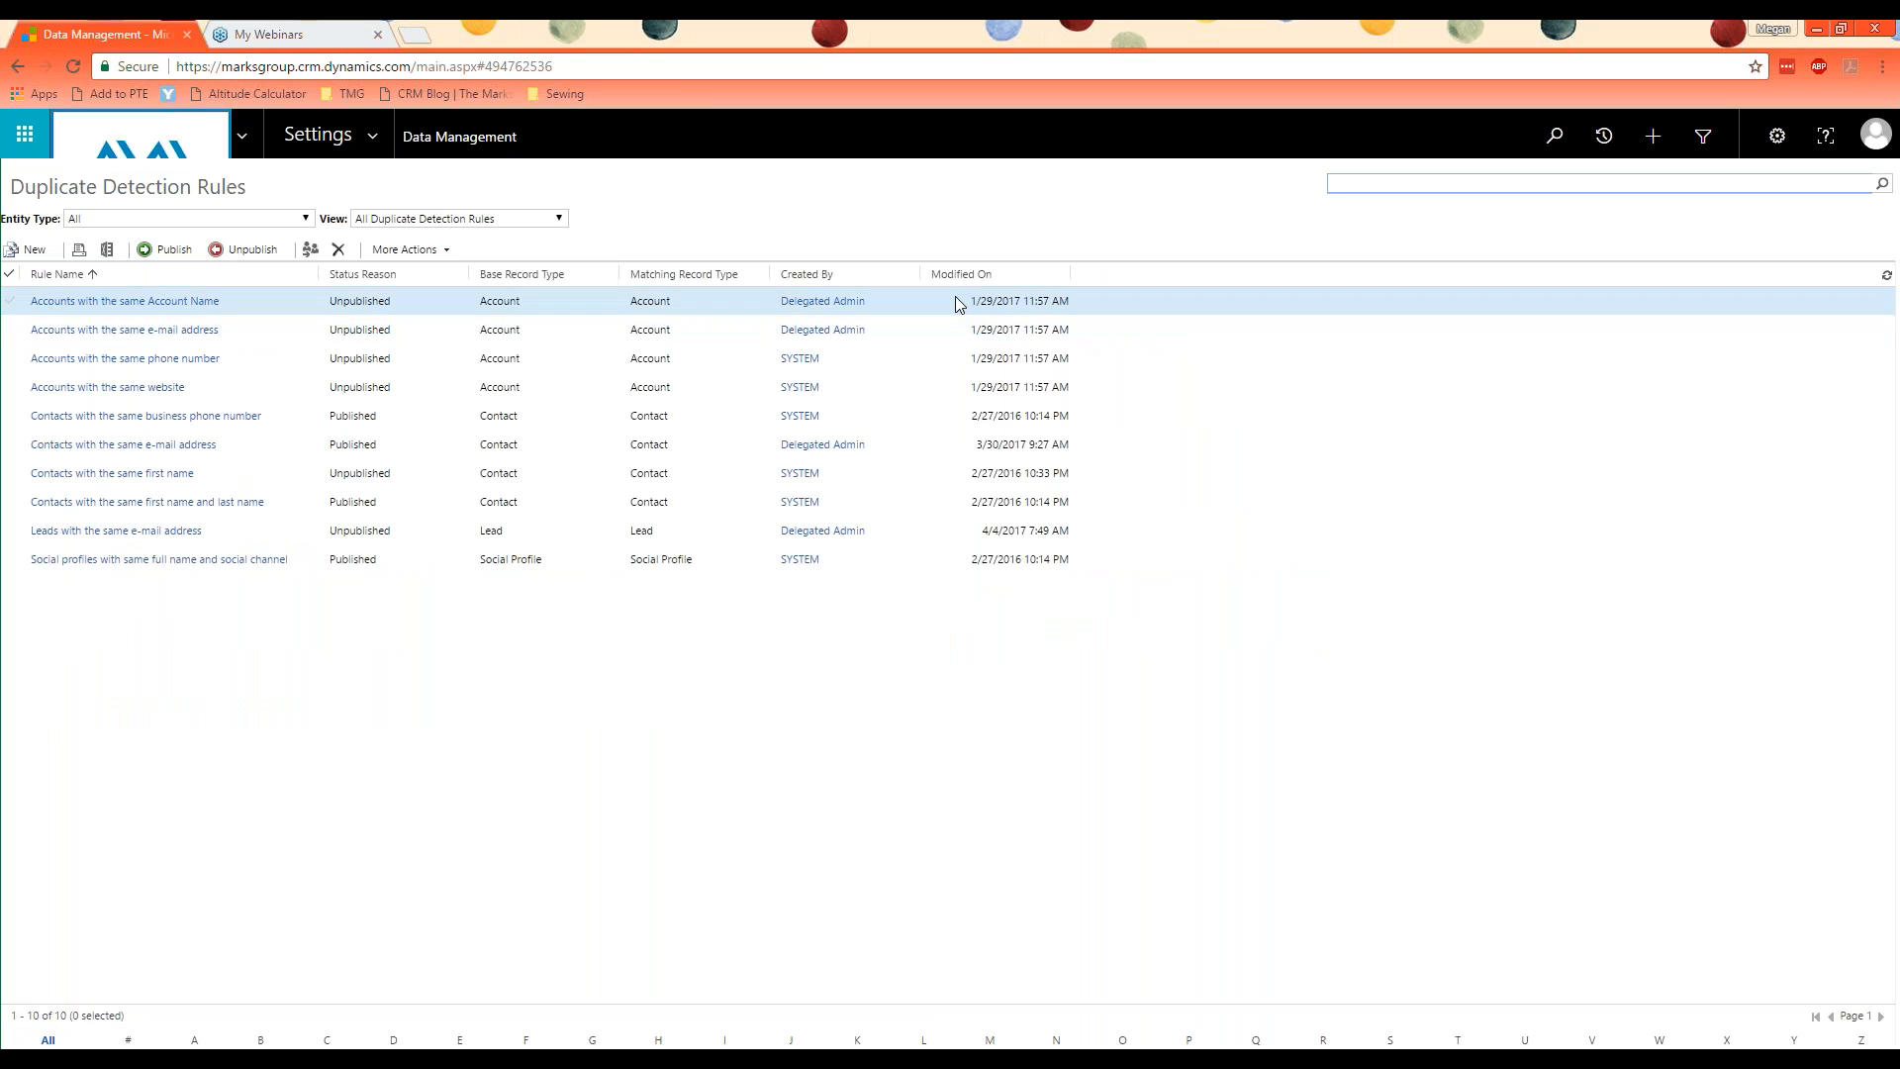
{"action": "left_click", "coordinate": [828, 284]}
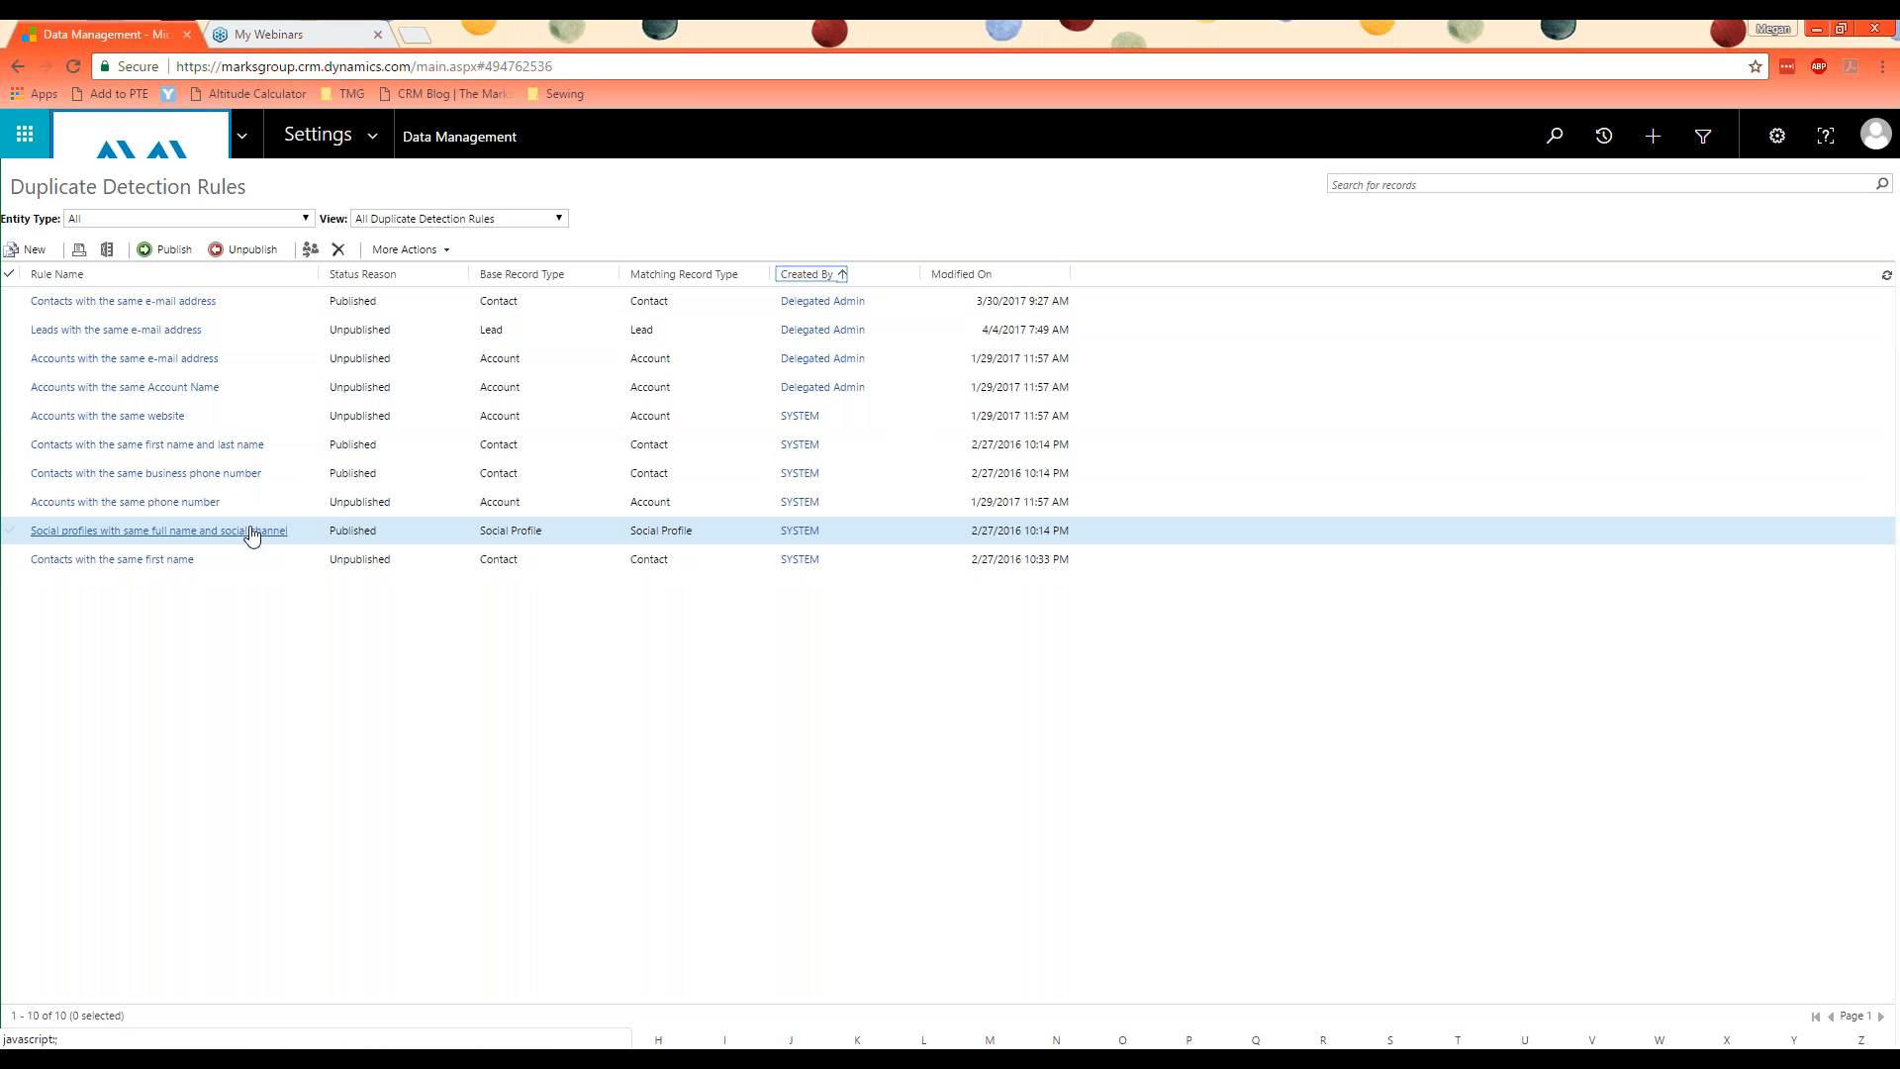
{"action": "left_click", "coordinate": [345, 307]}
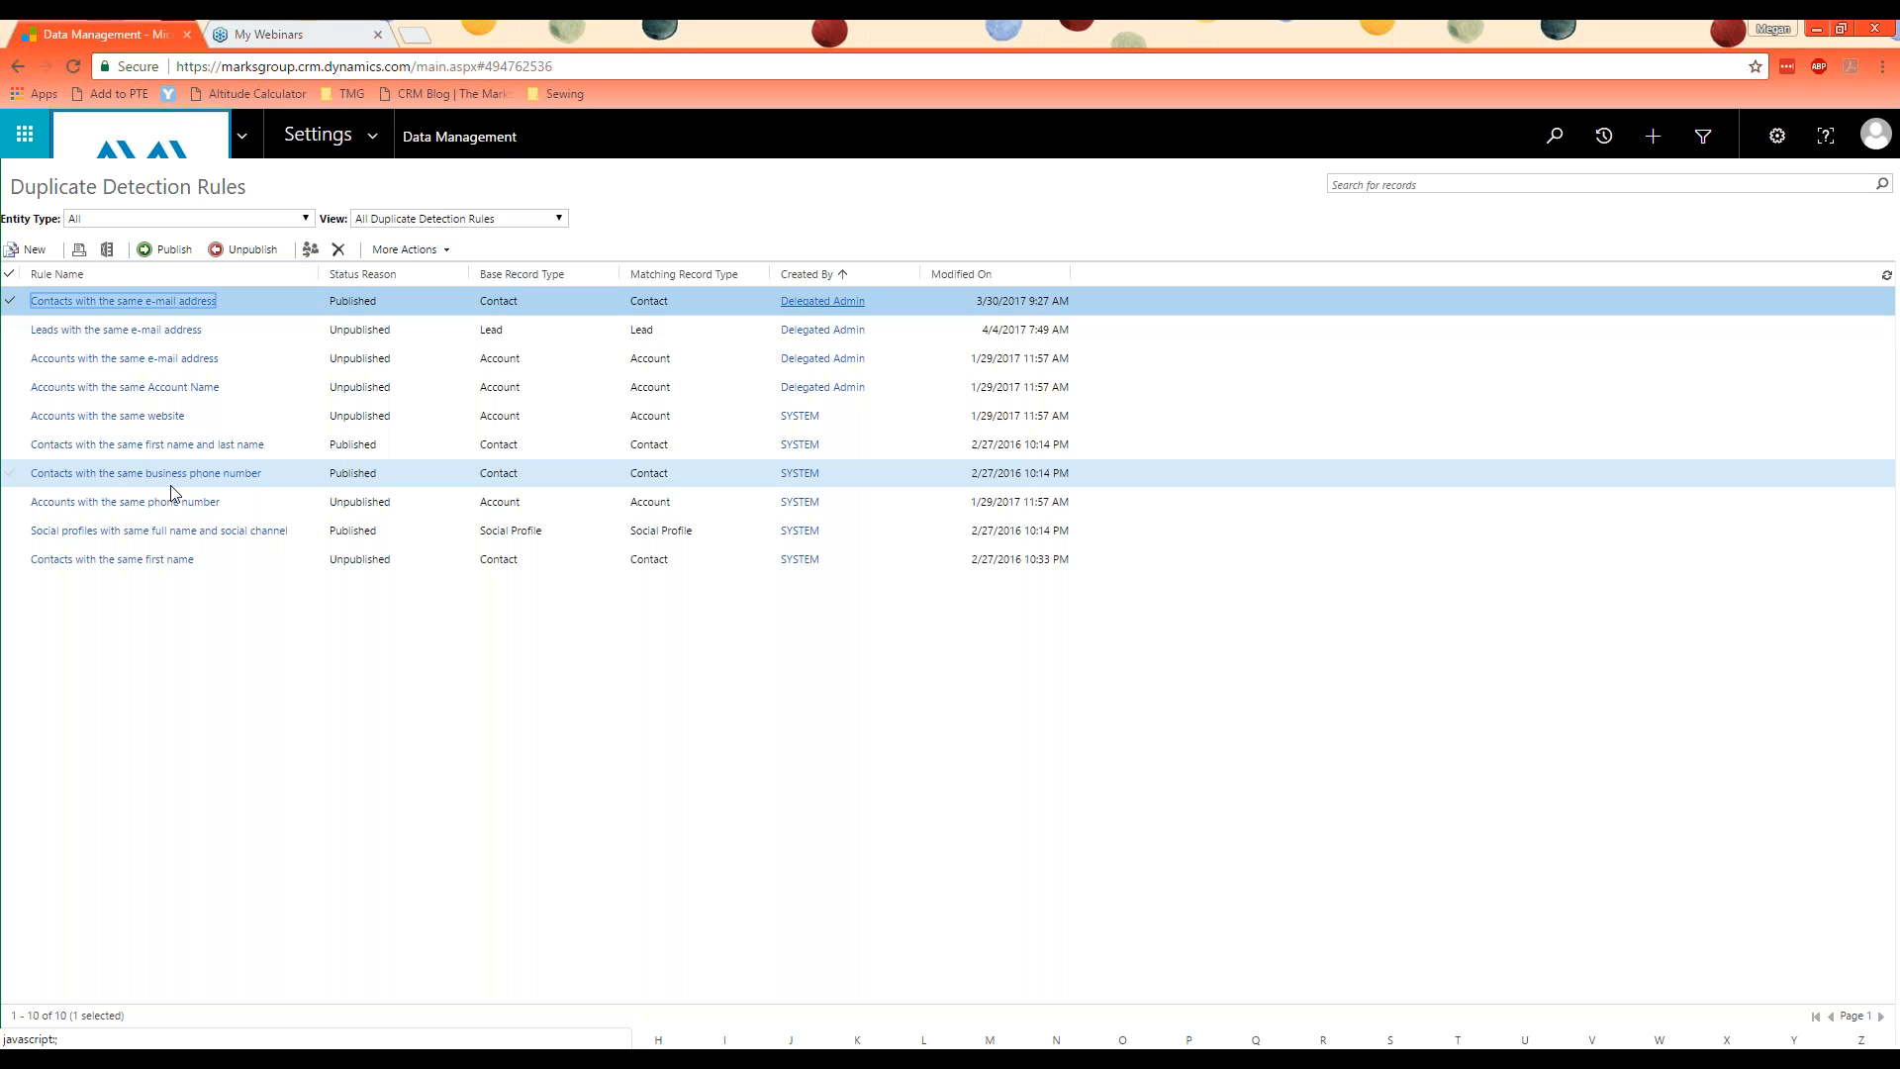
Step: Create a new duplicate detection rule named "Contacts - Same Email, Same Phone"
{"action": "left_click", "coordinate": [27, 249]}
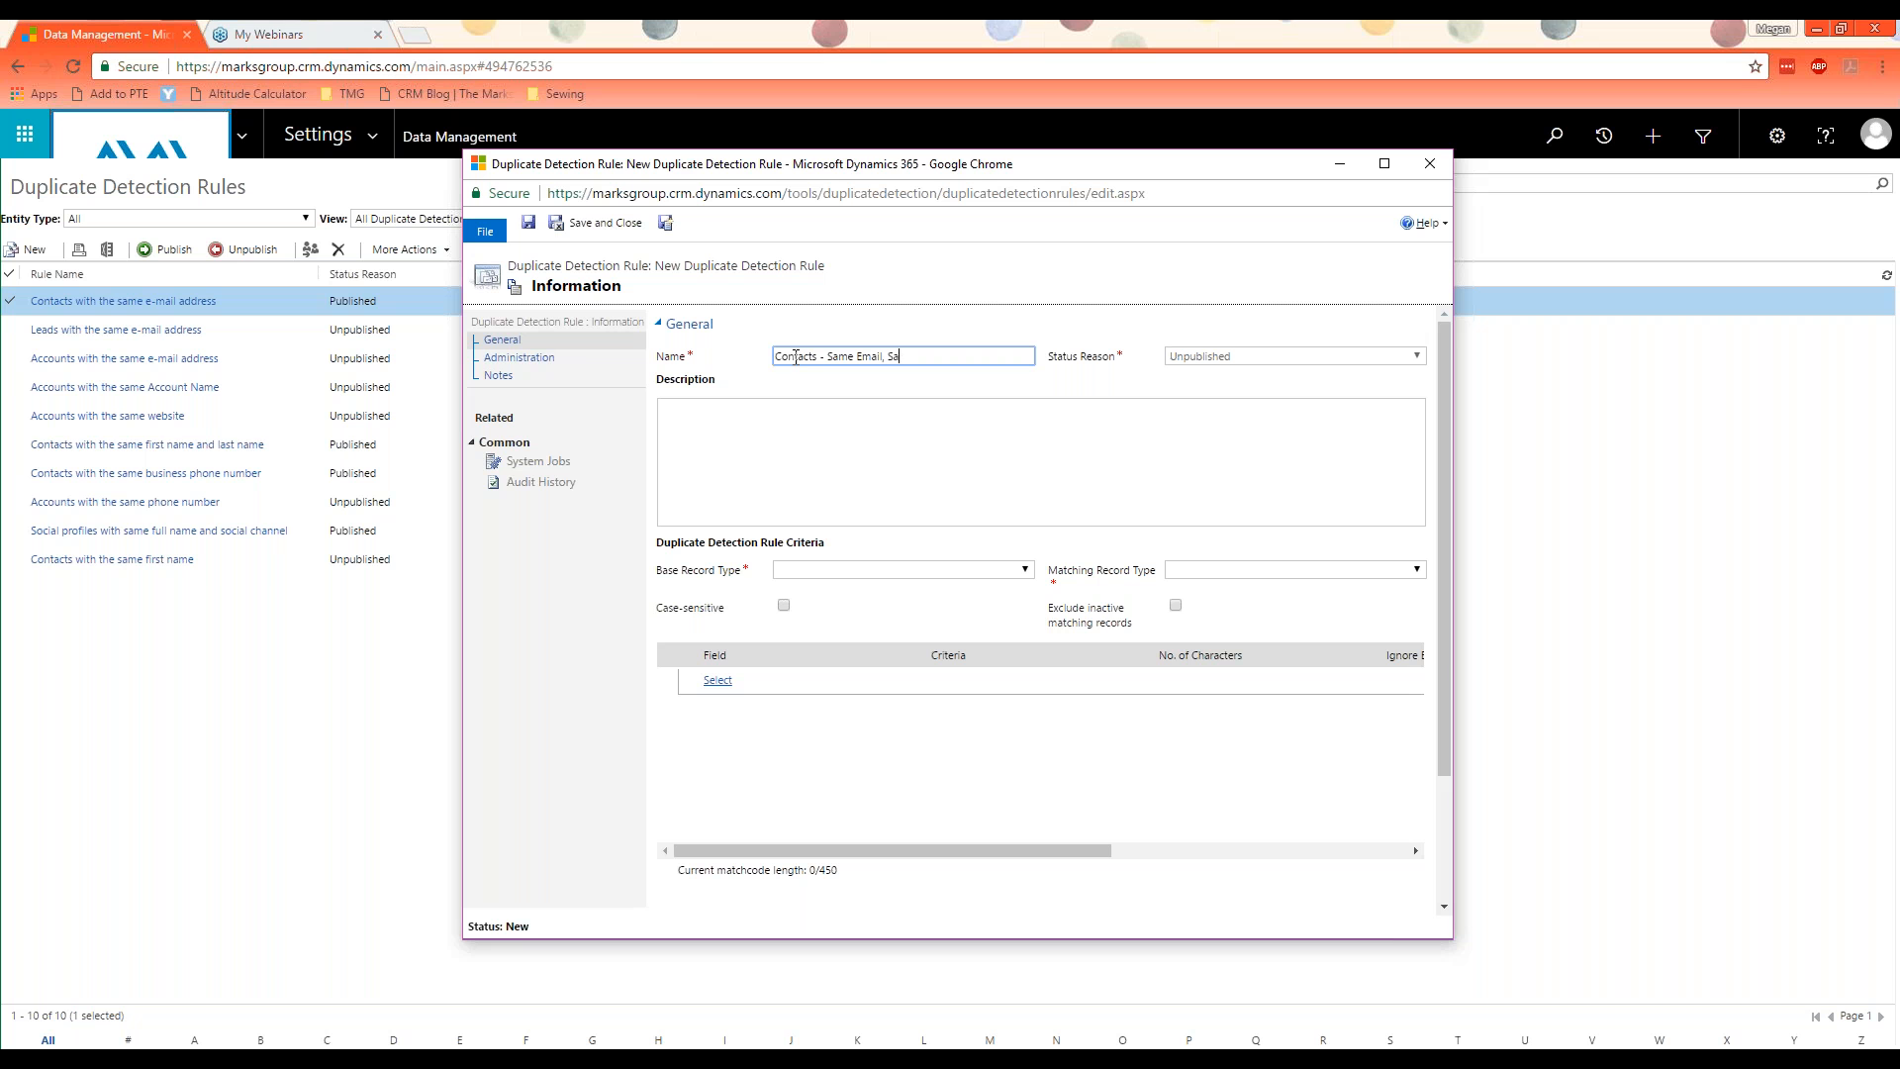
{"action": "type", "text": "hone"}
{"action": "left_click", "coordinate": [888, 436]}
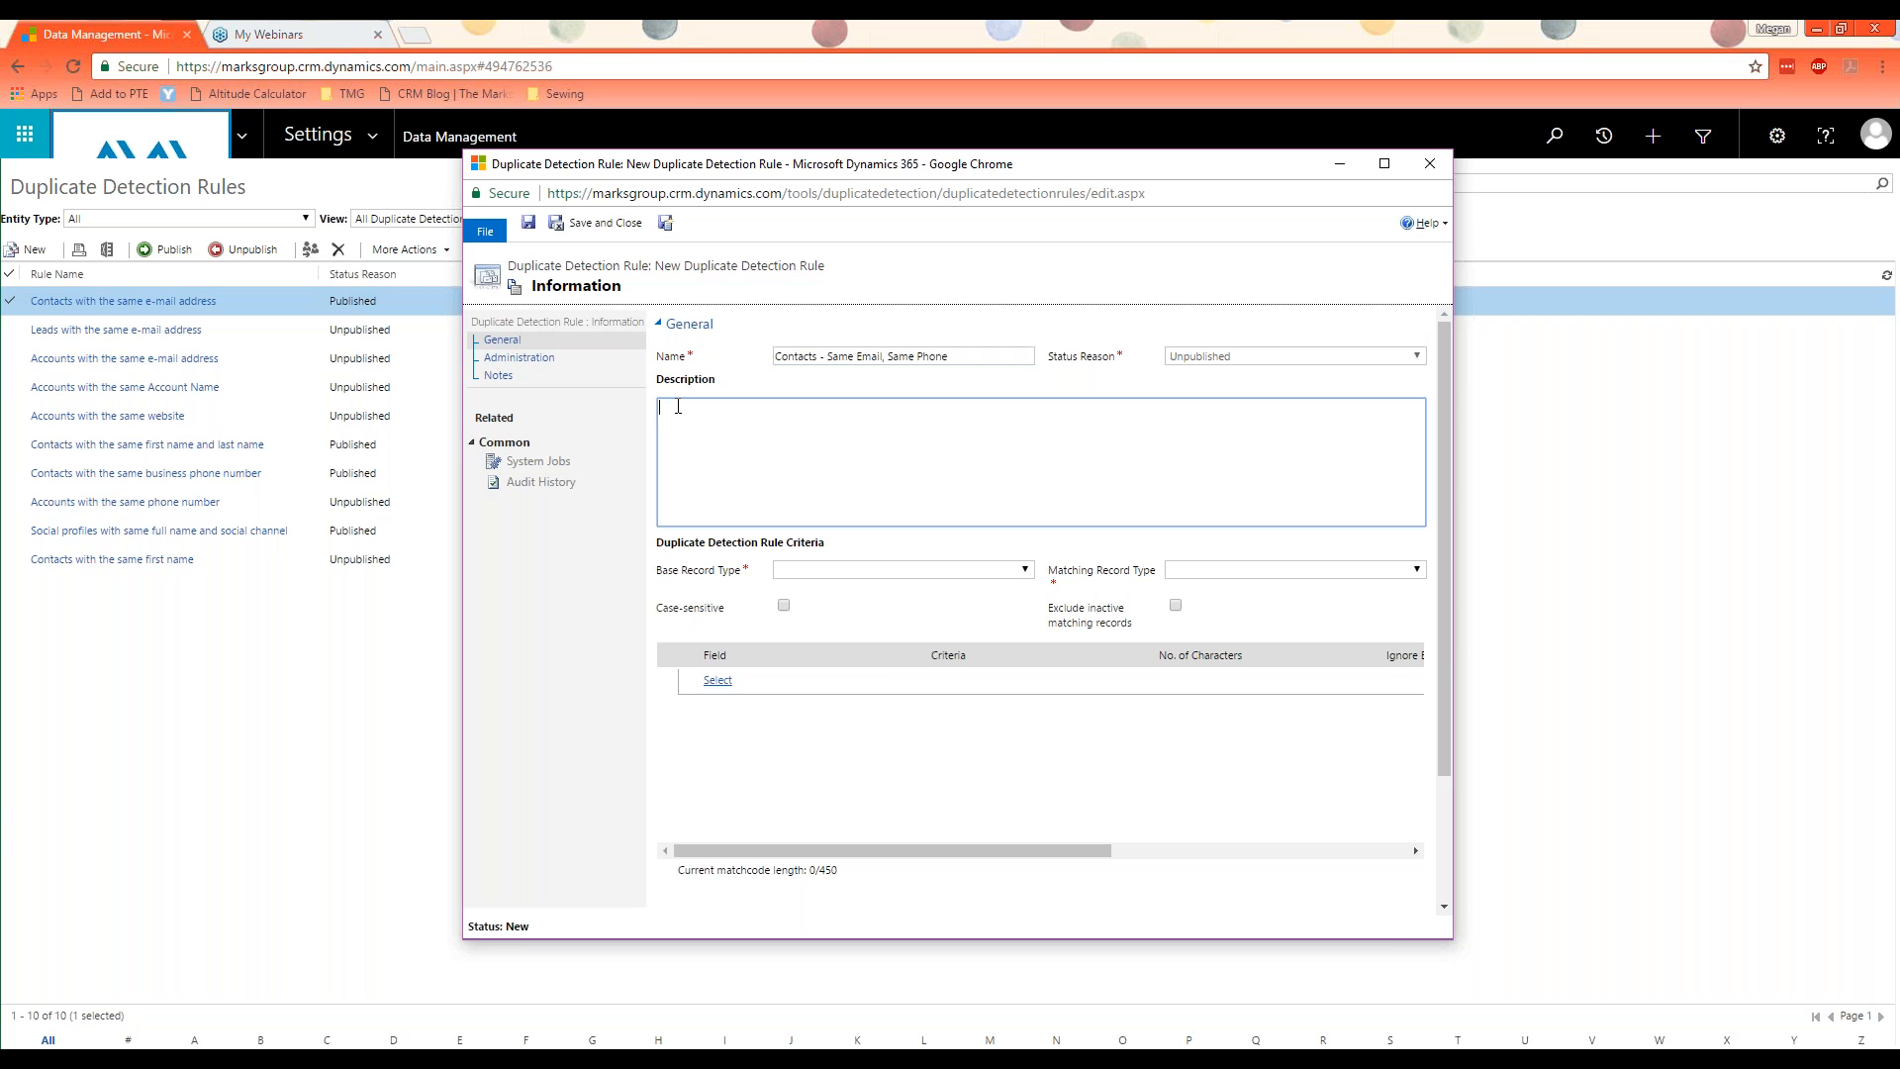
Step: Set the rule's base and matching record types to Contact, and exclude inactive matching records
{"action": "left_click", "coordinate": [825, 573]}
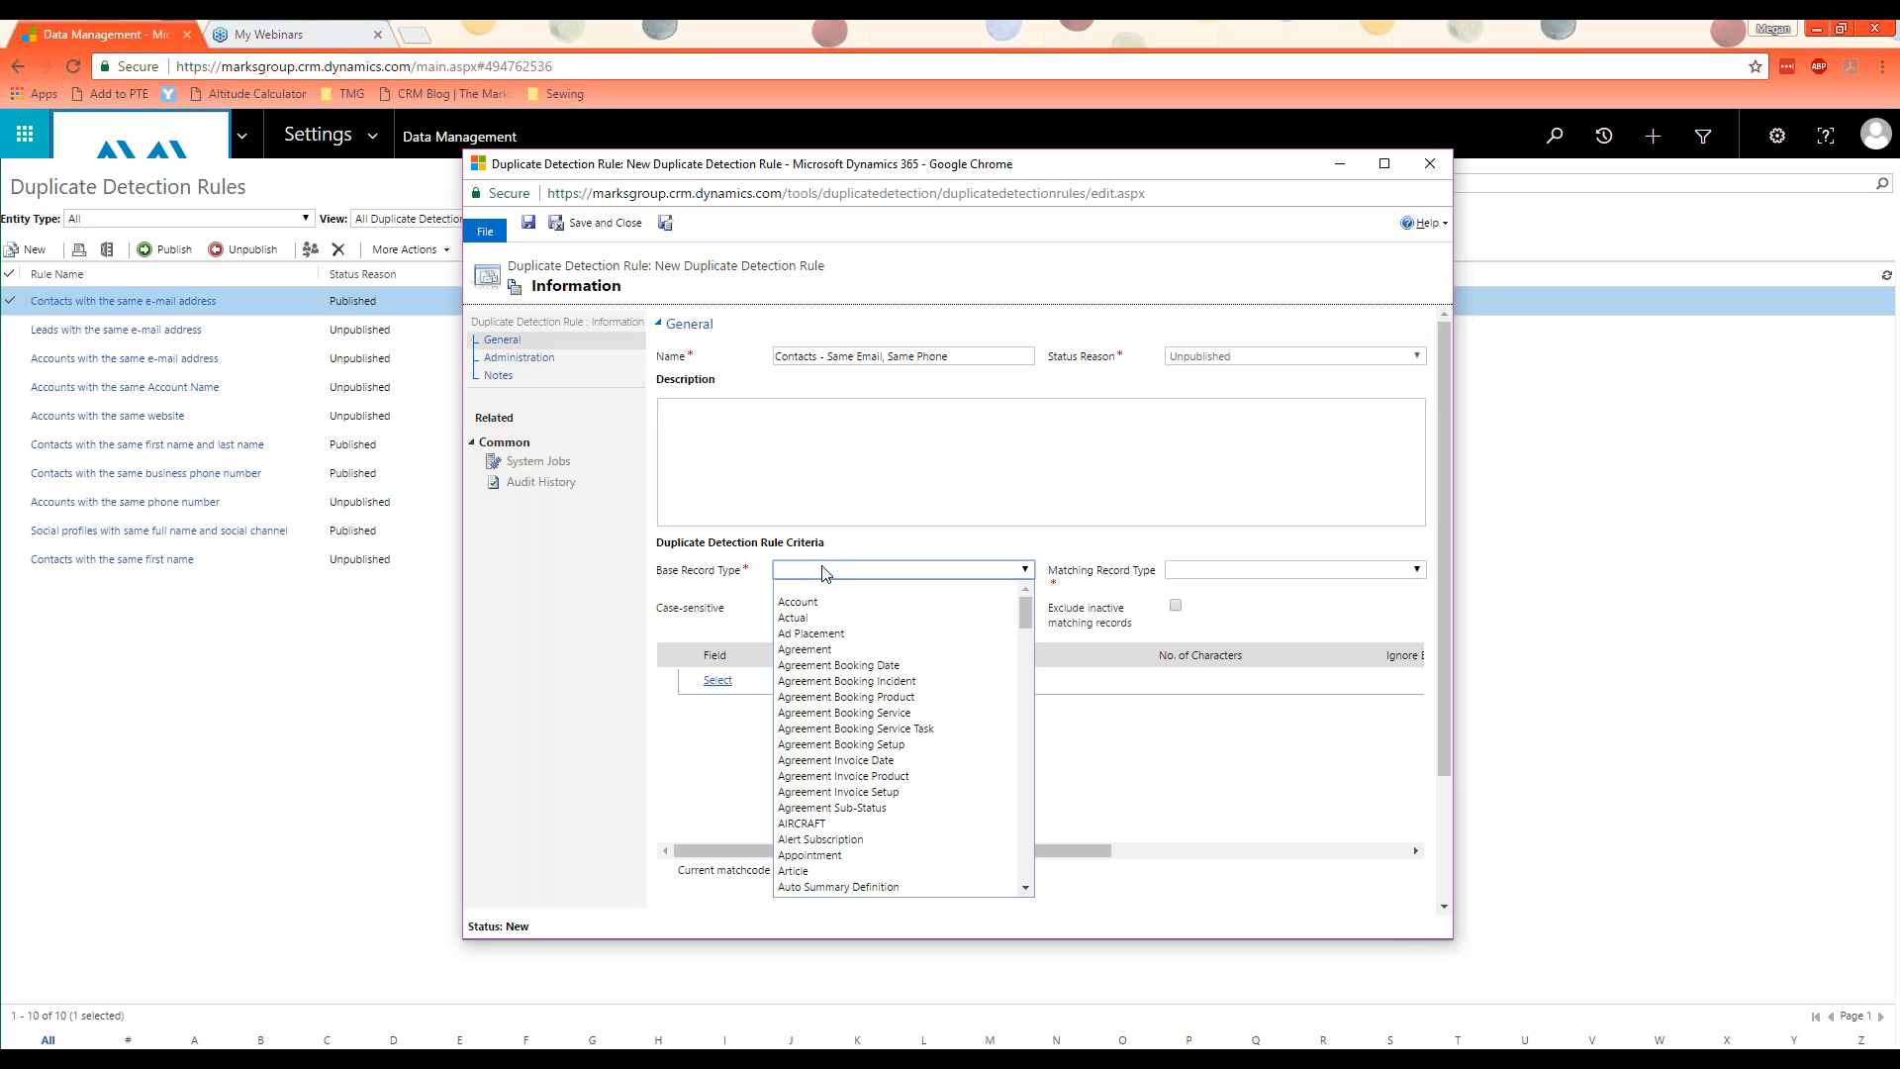
{"action": "left_click", "coordinate": [727, 577]}
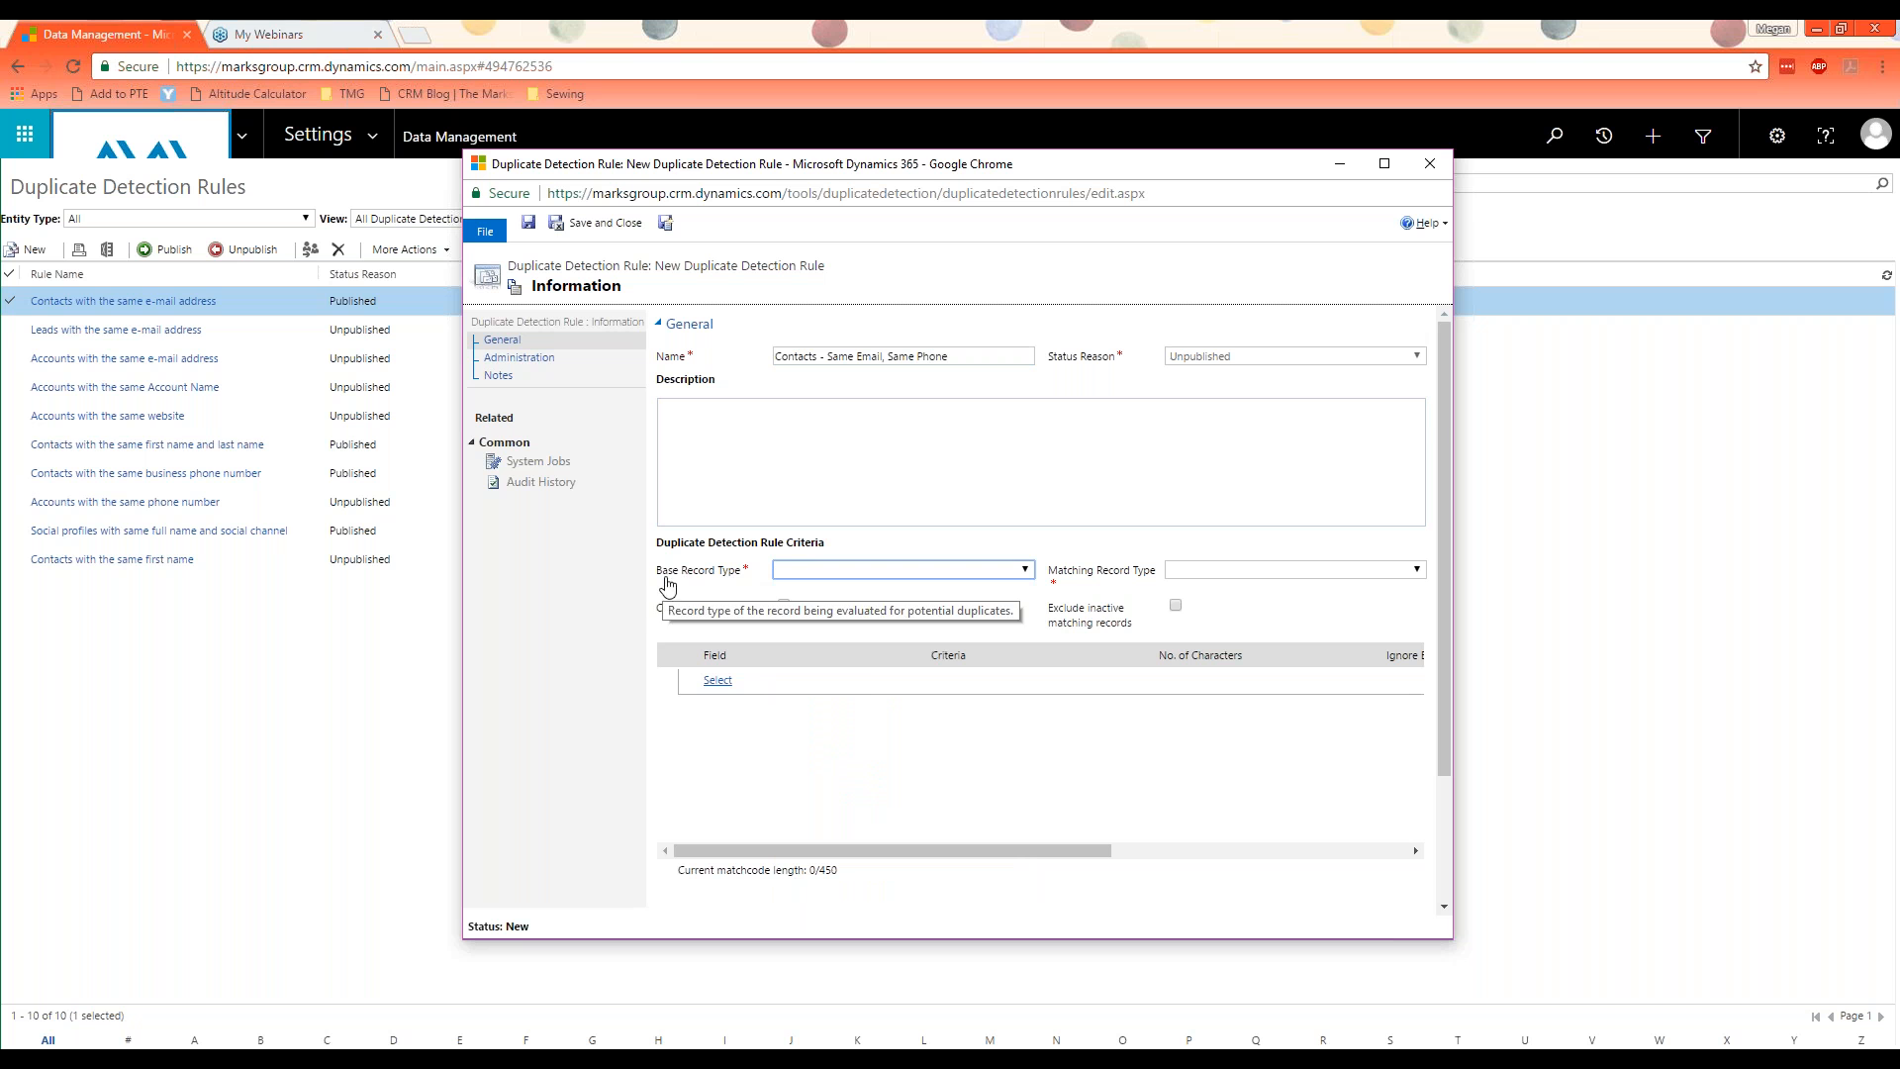
{"action": "left_click", "coordinate": [841, 574]}
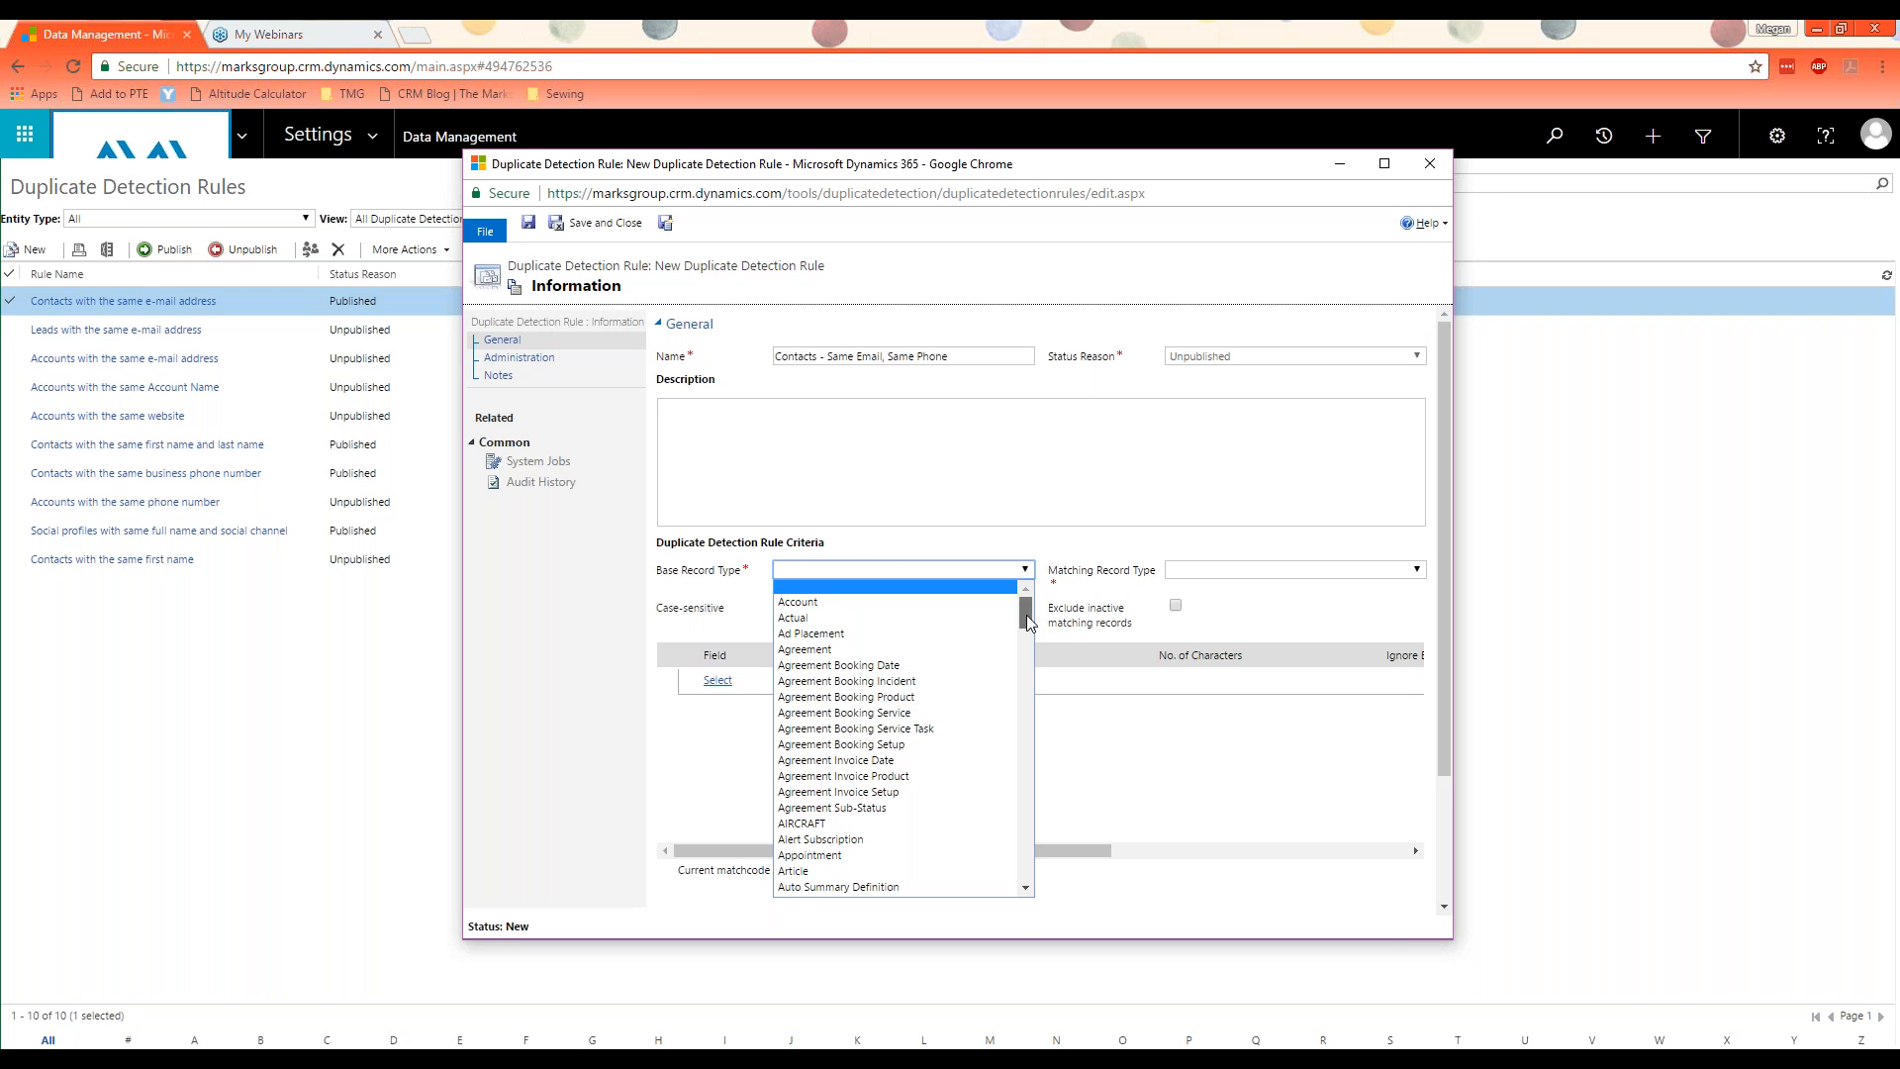
{"action": "left_click", "coordinate": [1026, 649]}
{"action": "scroll", "coordinate": [1026, 648], "scroll_direction": "down", "scroll_amount": 2}
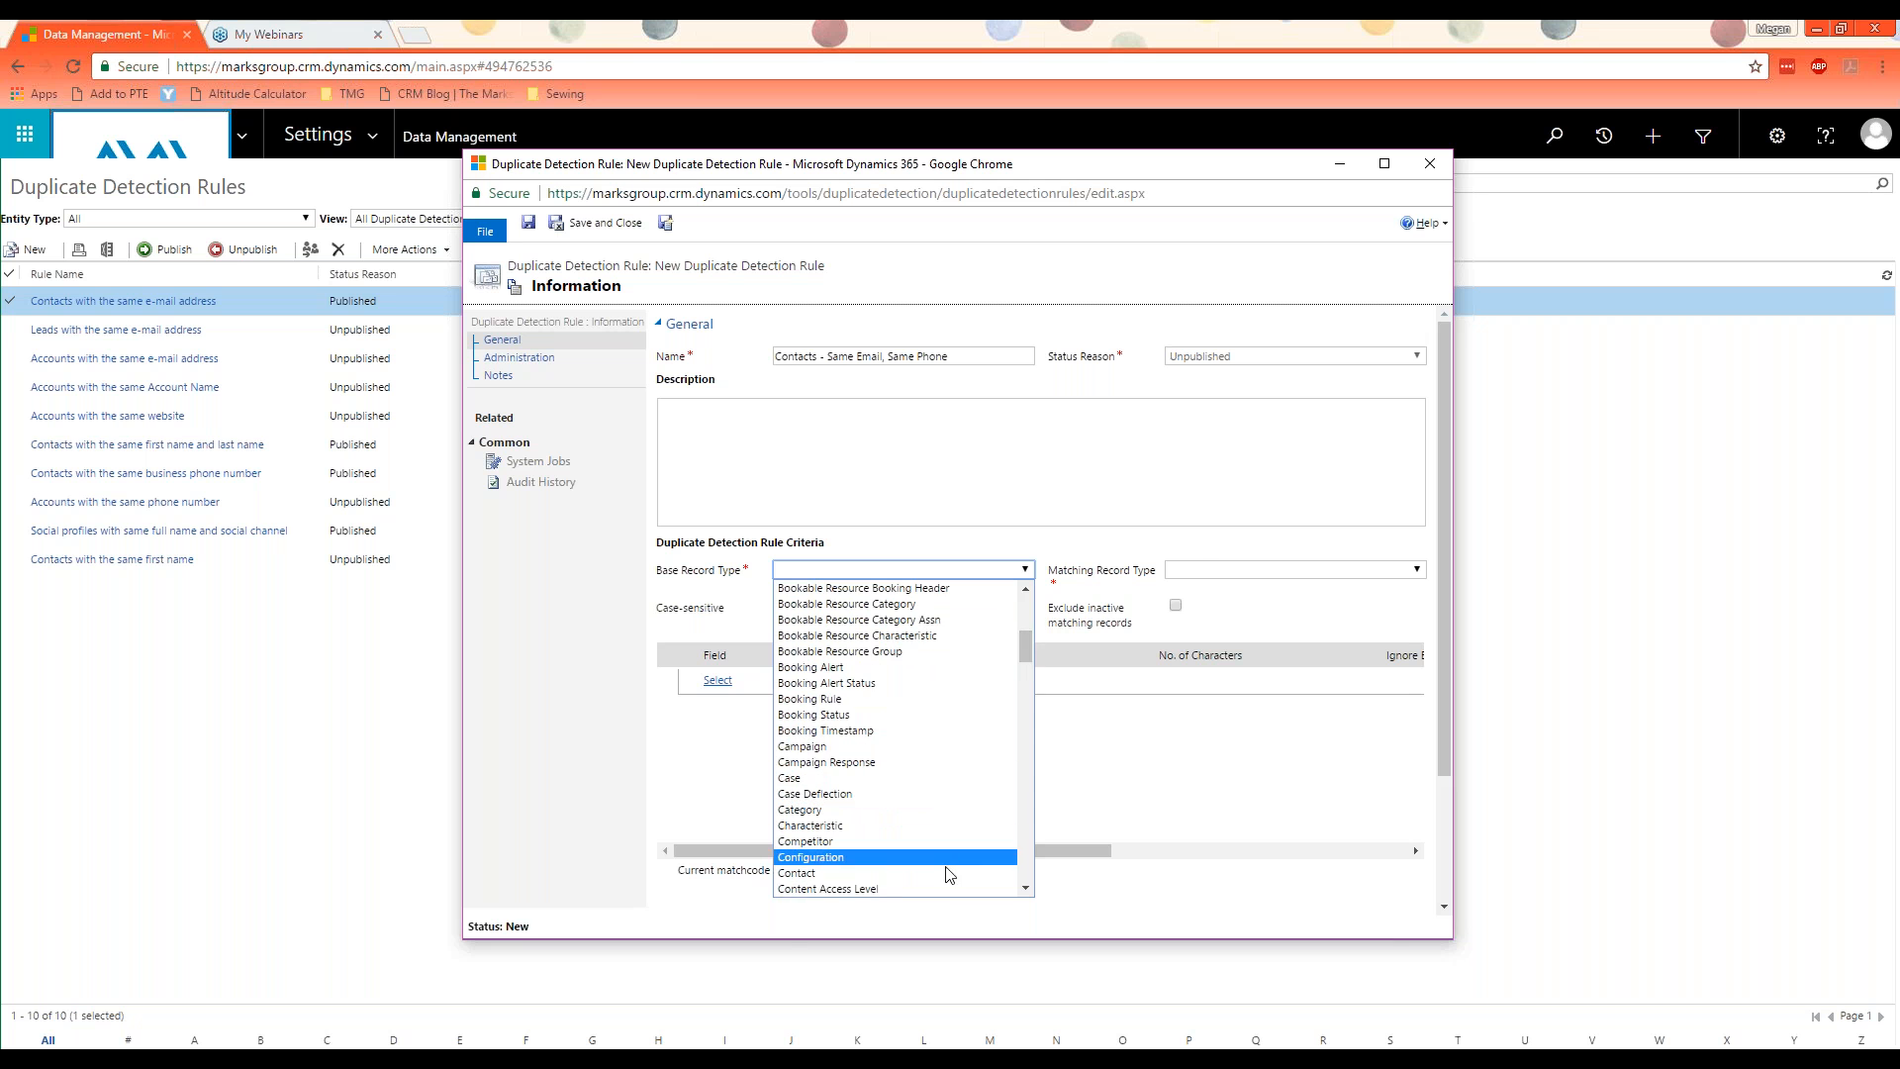
{"action": "left_click", "coordinate": [948, 875]}
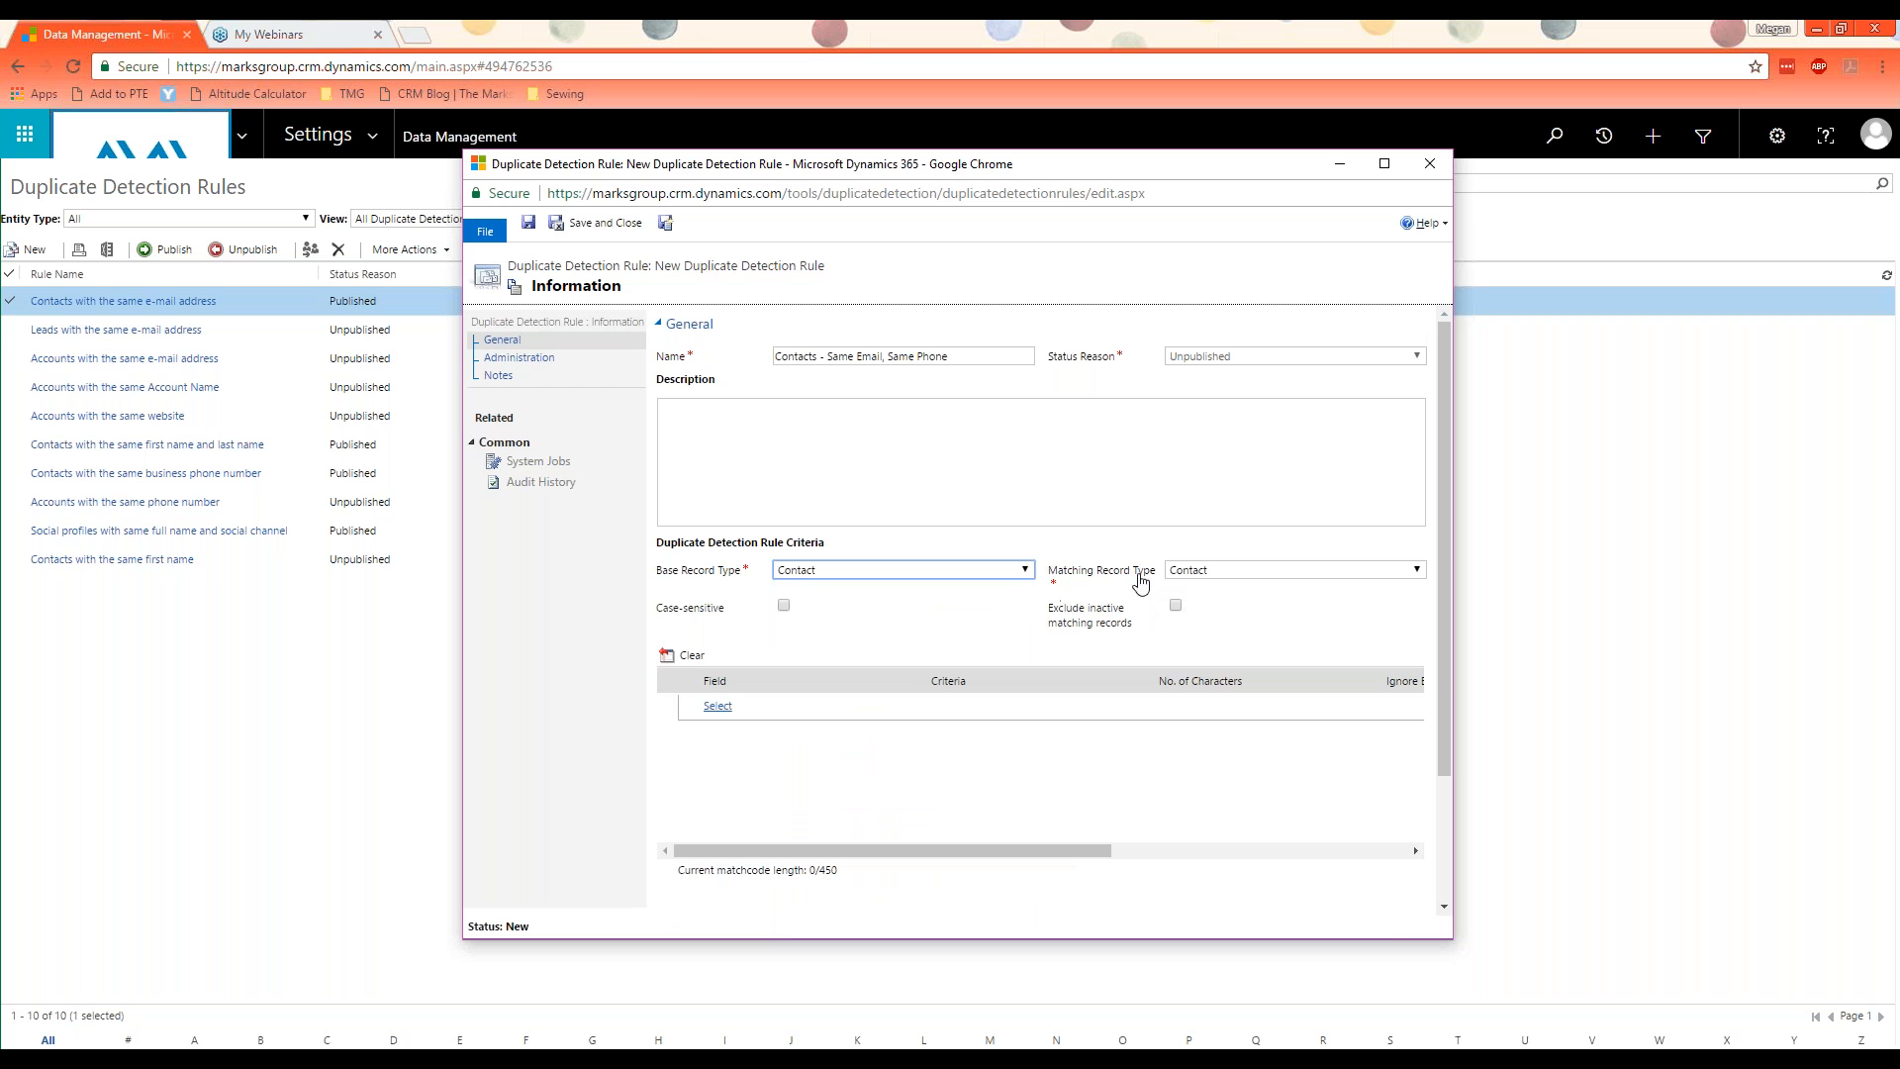
{"action": "left_click", "coordinate": [1185, 571]}
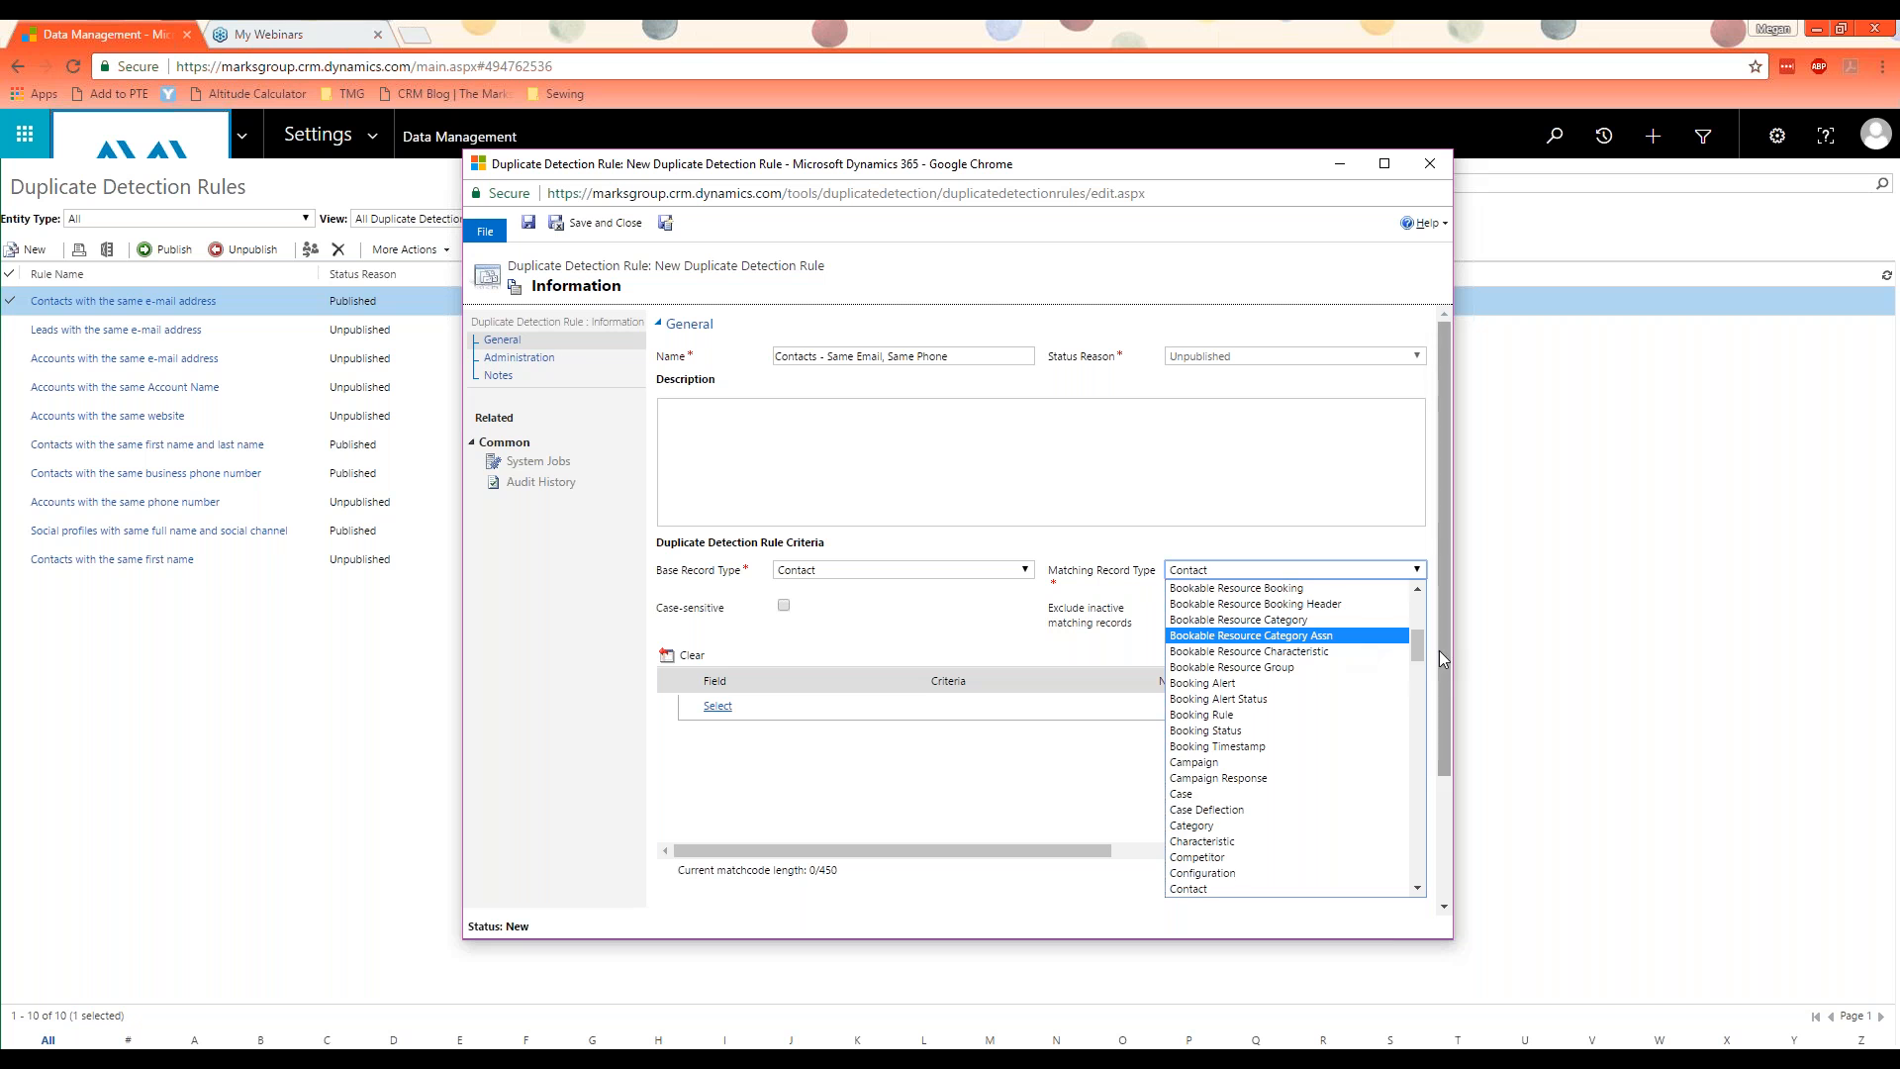
{"action": "left_click", "coordinate": [1327, 542]}
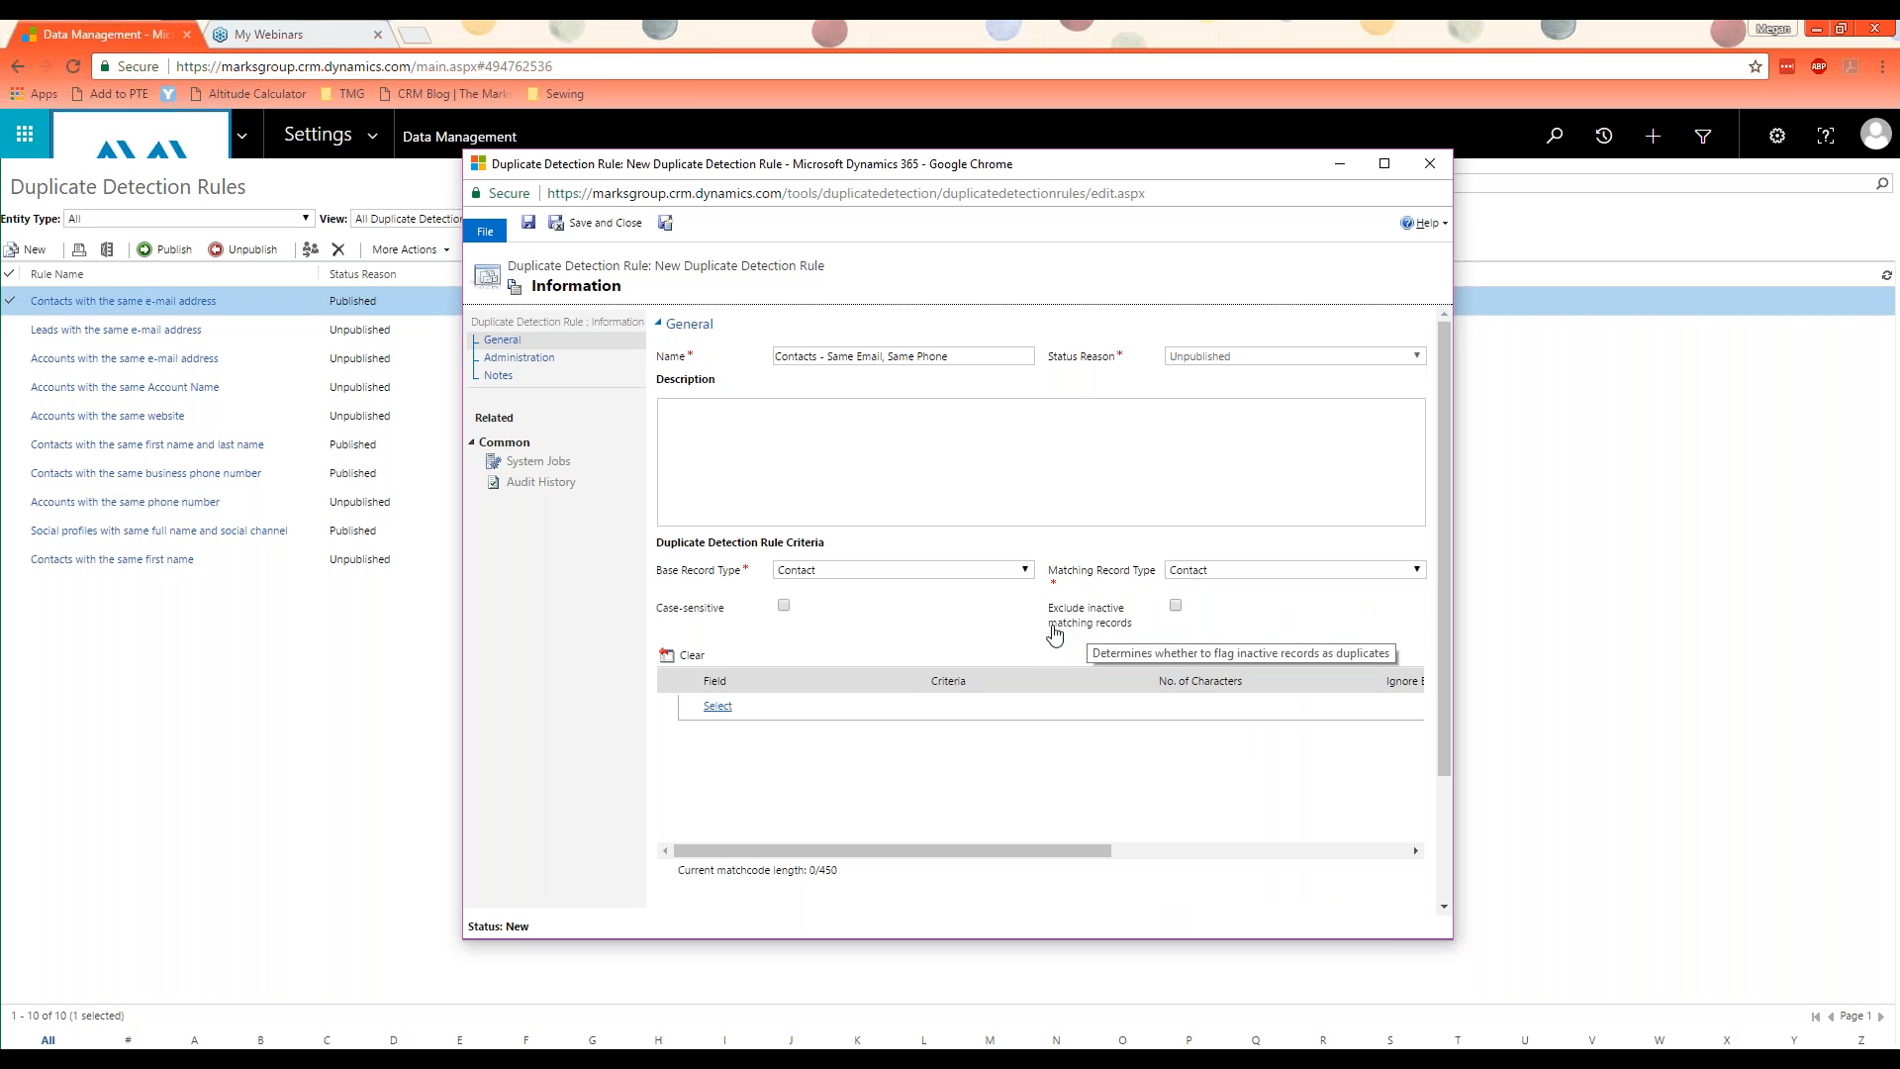
{"action": "left_click", "coordinate": [1175, 606]}
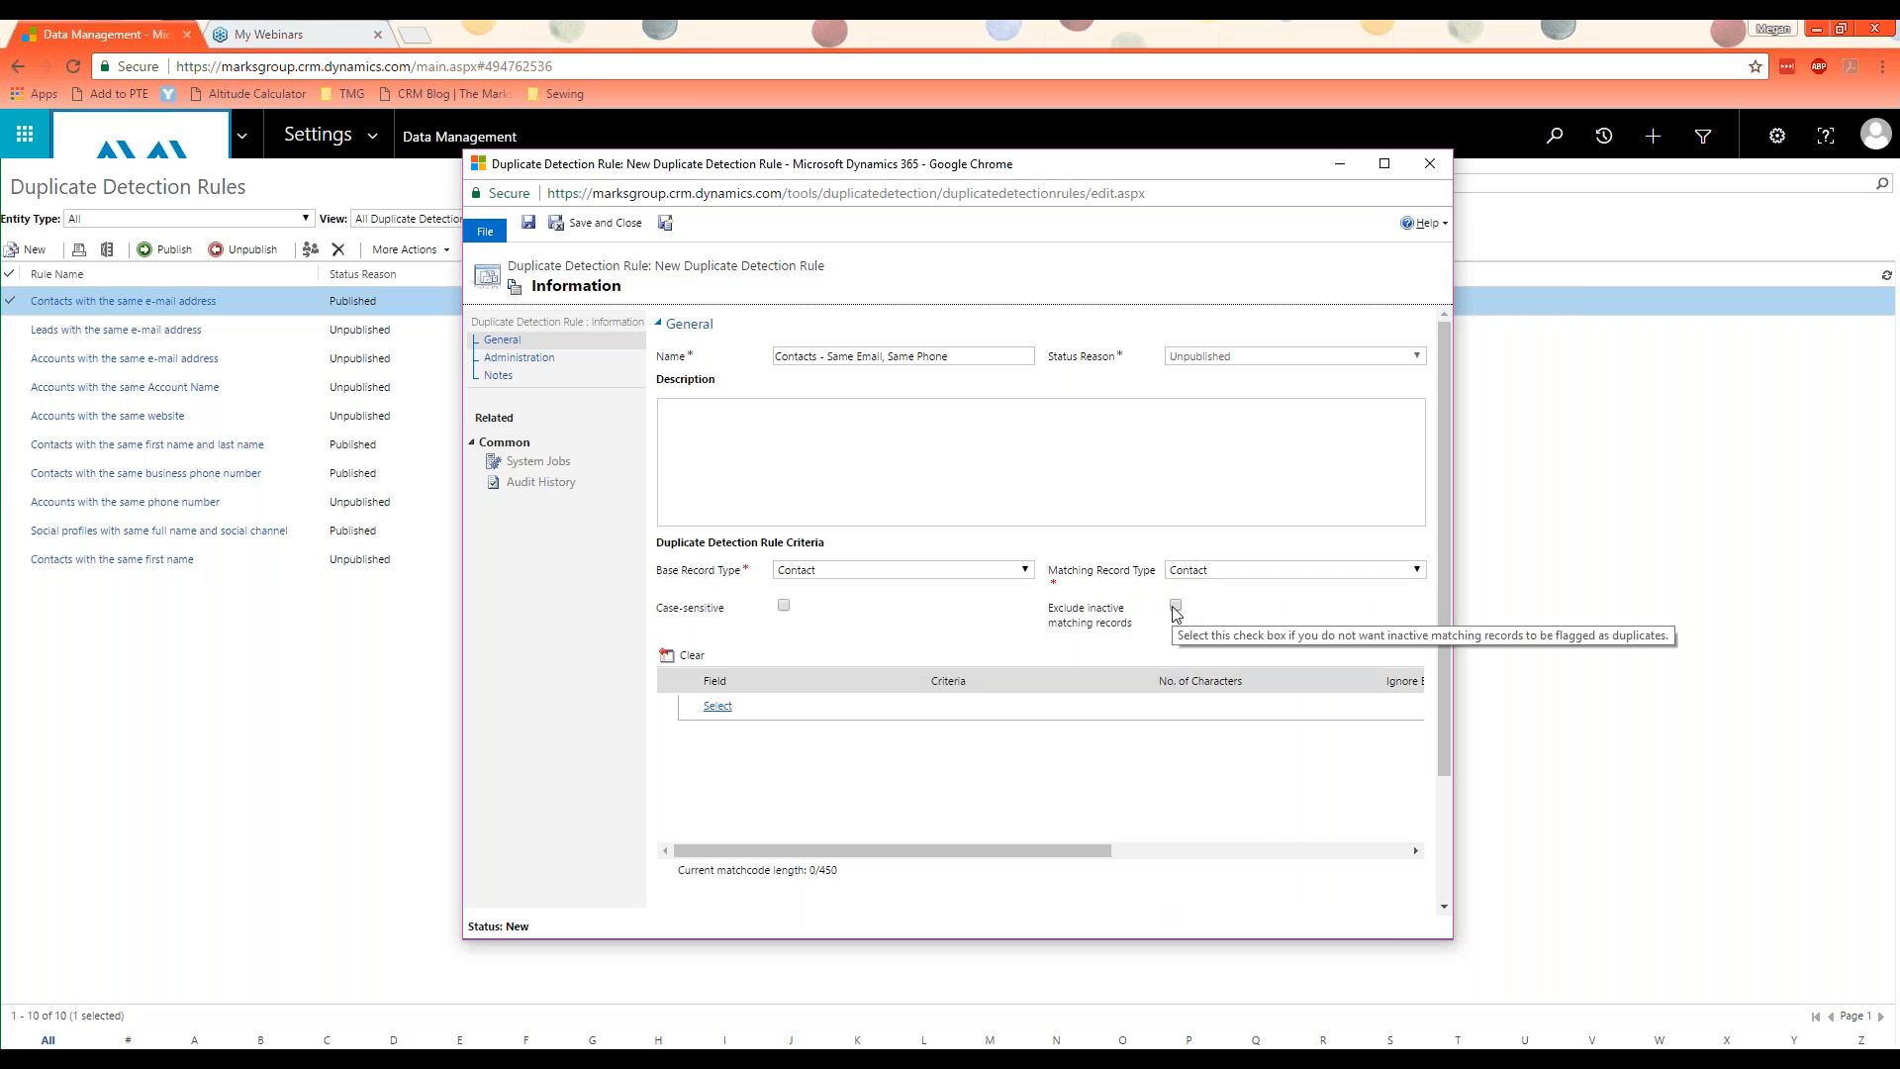
Step: Add Business Phone and Email as the fields compared by the duplicate detection rule
{"action": "left_click", "coordinate": [720, 706]}
{"action": "left_click", "coordinate": [734, 705]}
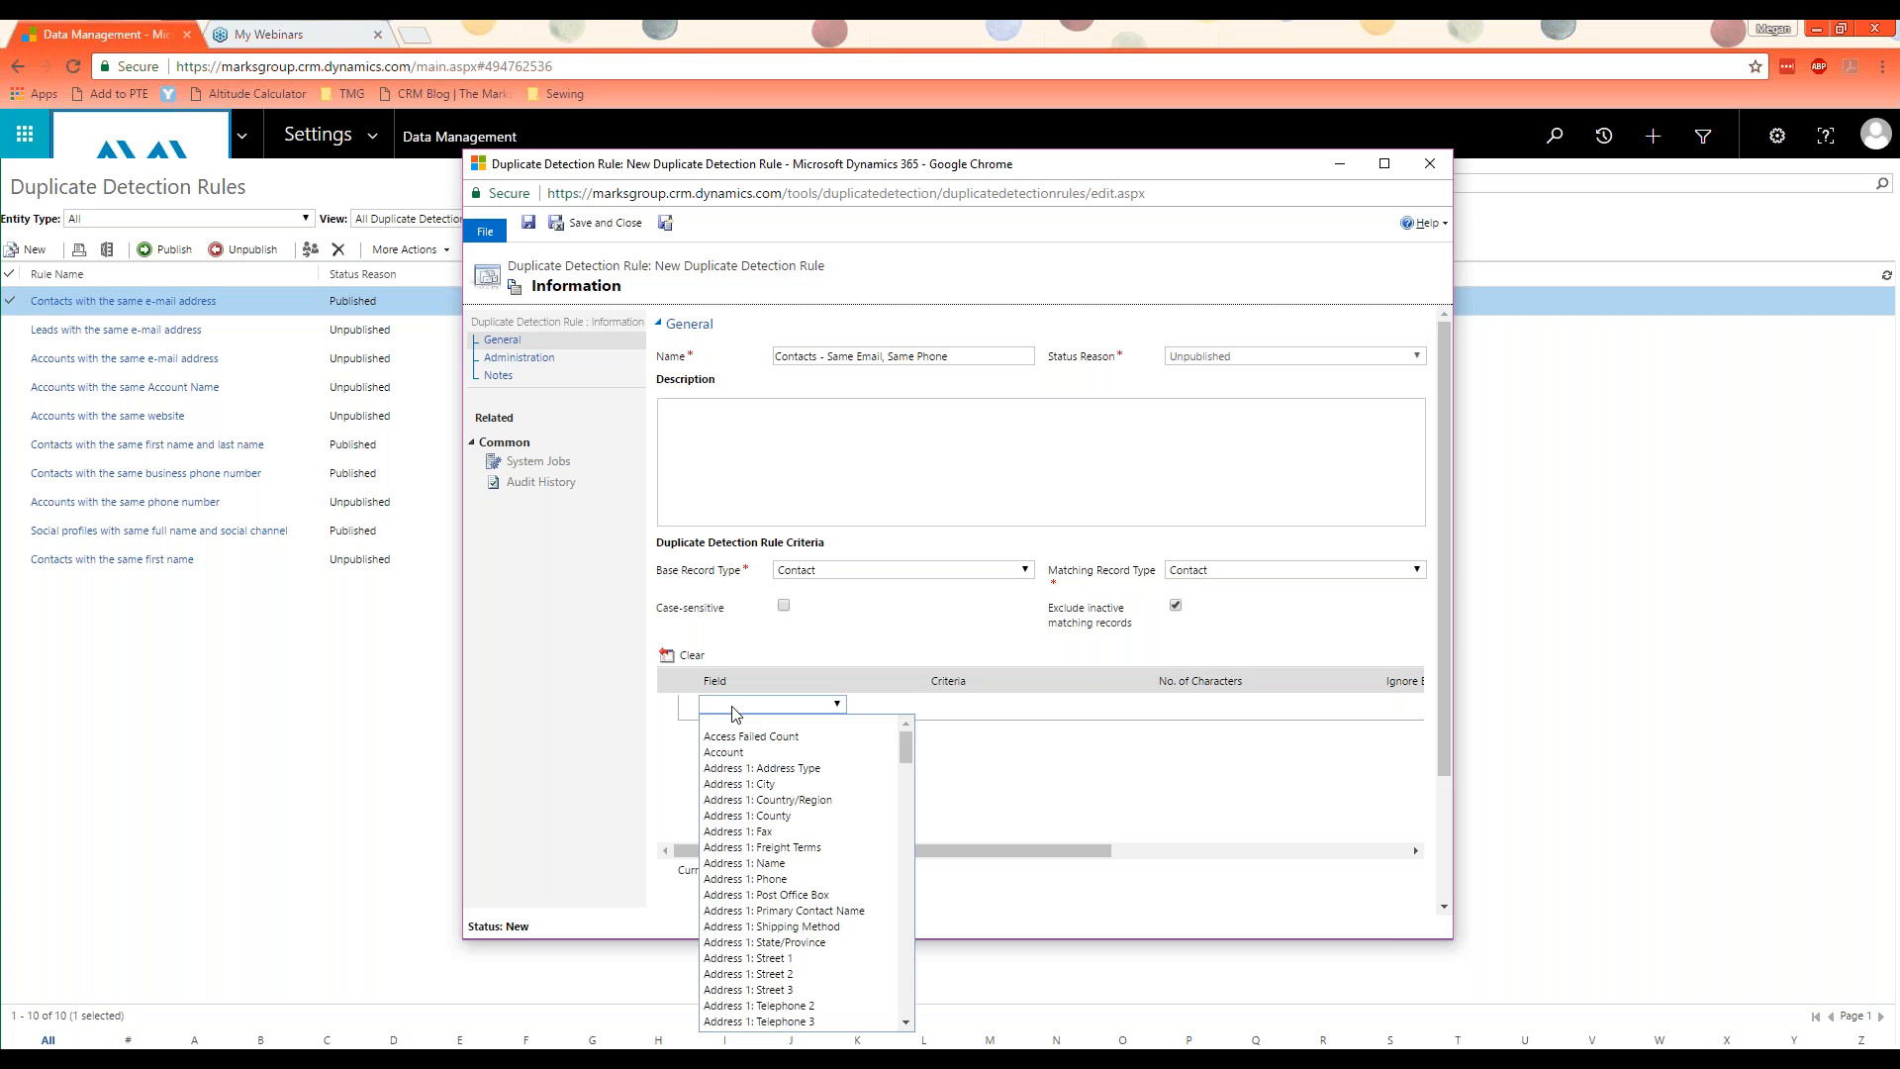
{"action": "key", "text": "b"}
{"action": "key", "text": "u"}
{"action": "key", "text": "Return"}
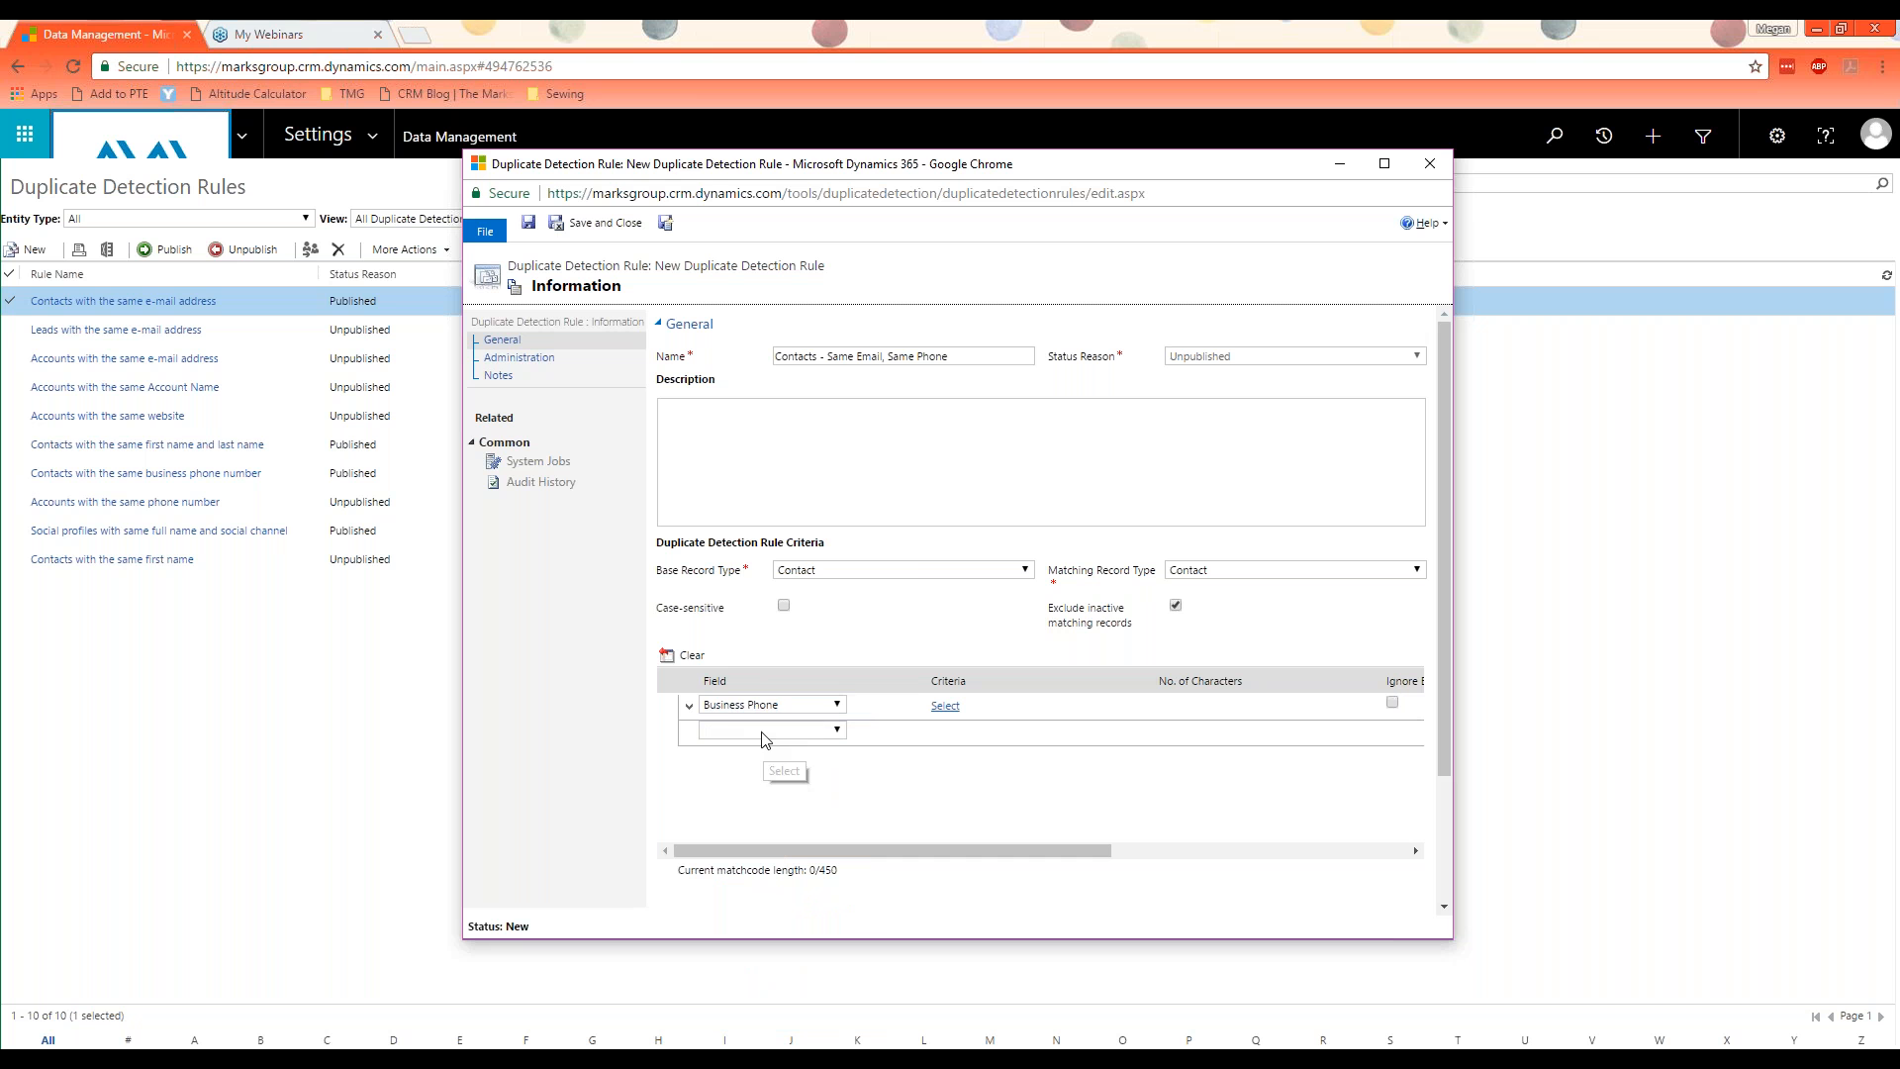
{"action": "left_click", "coordinate": [764, 736]}
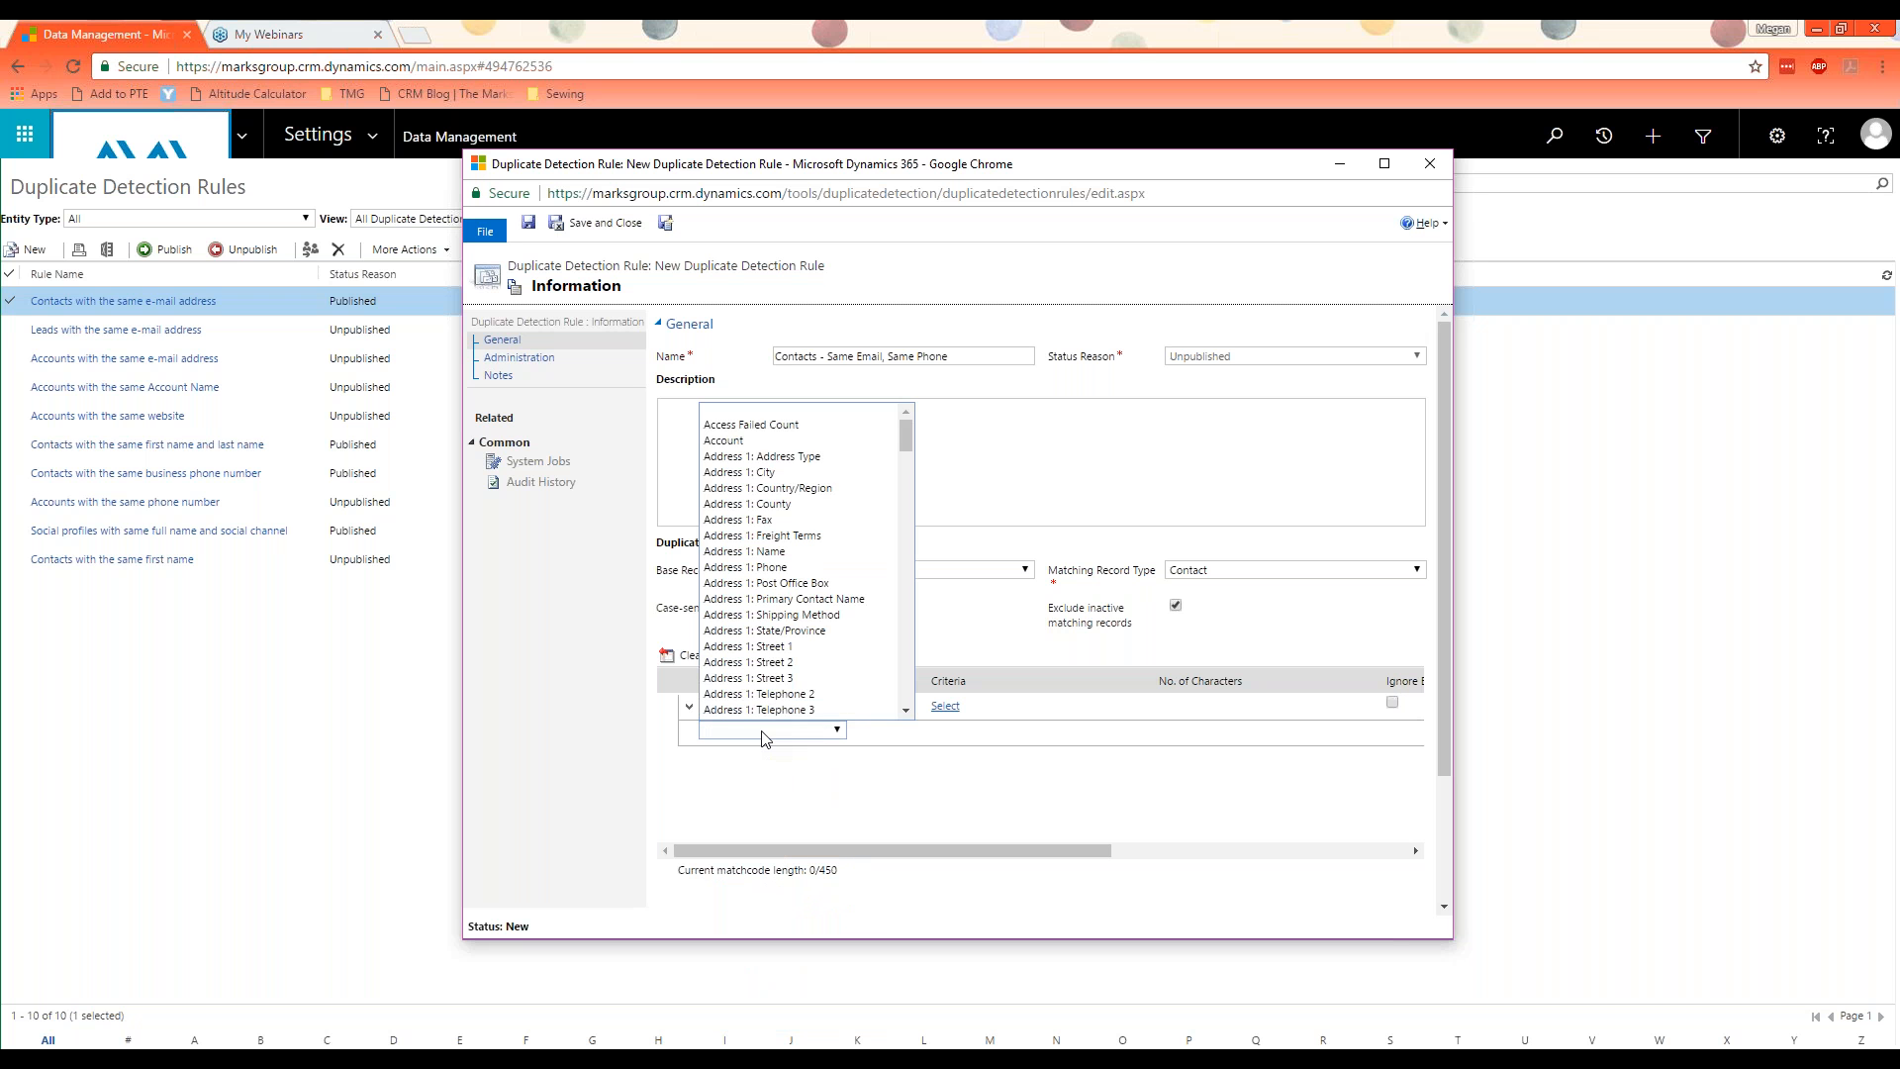
{"action": "key", "text": "e"}
{"action": "key", "text": "Down"}
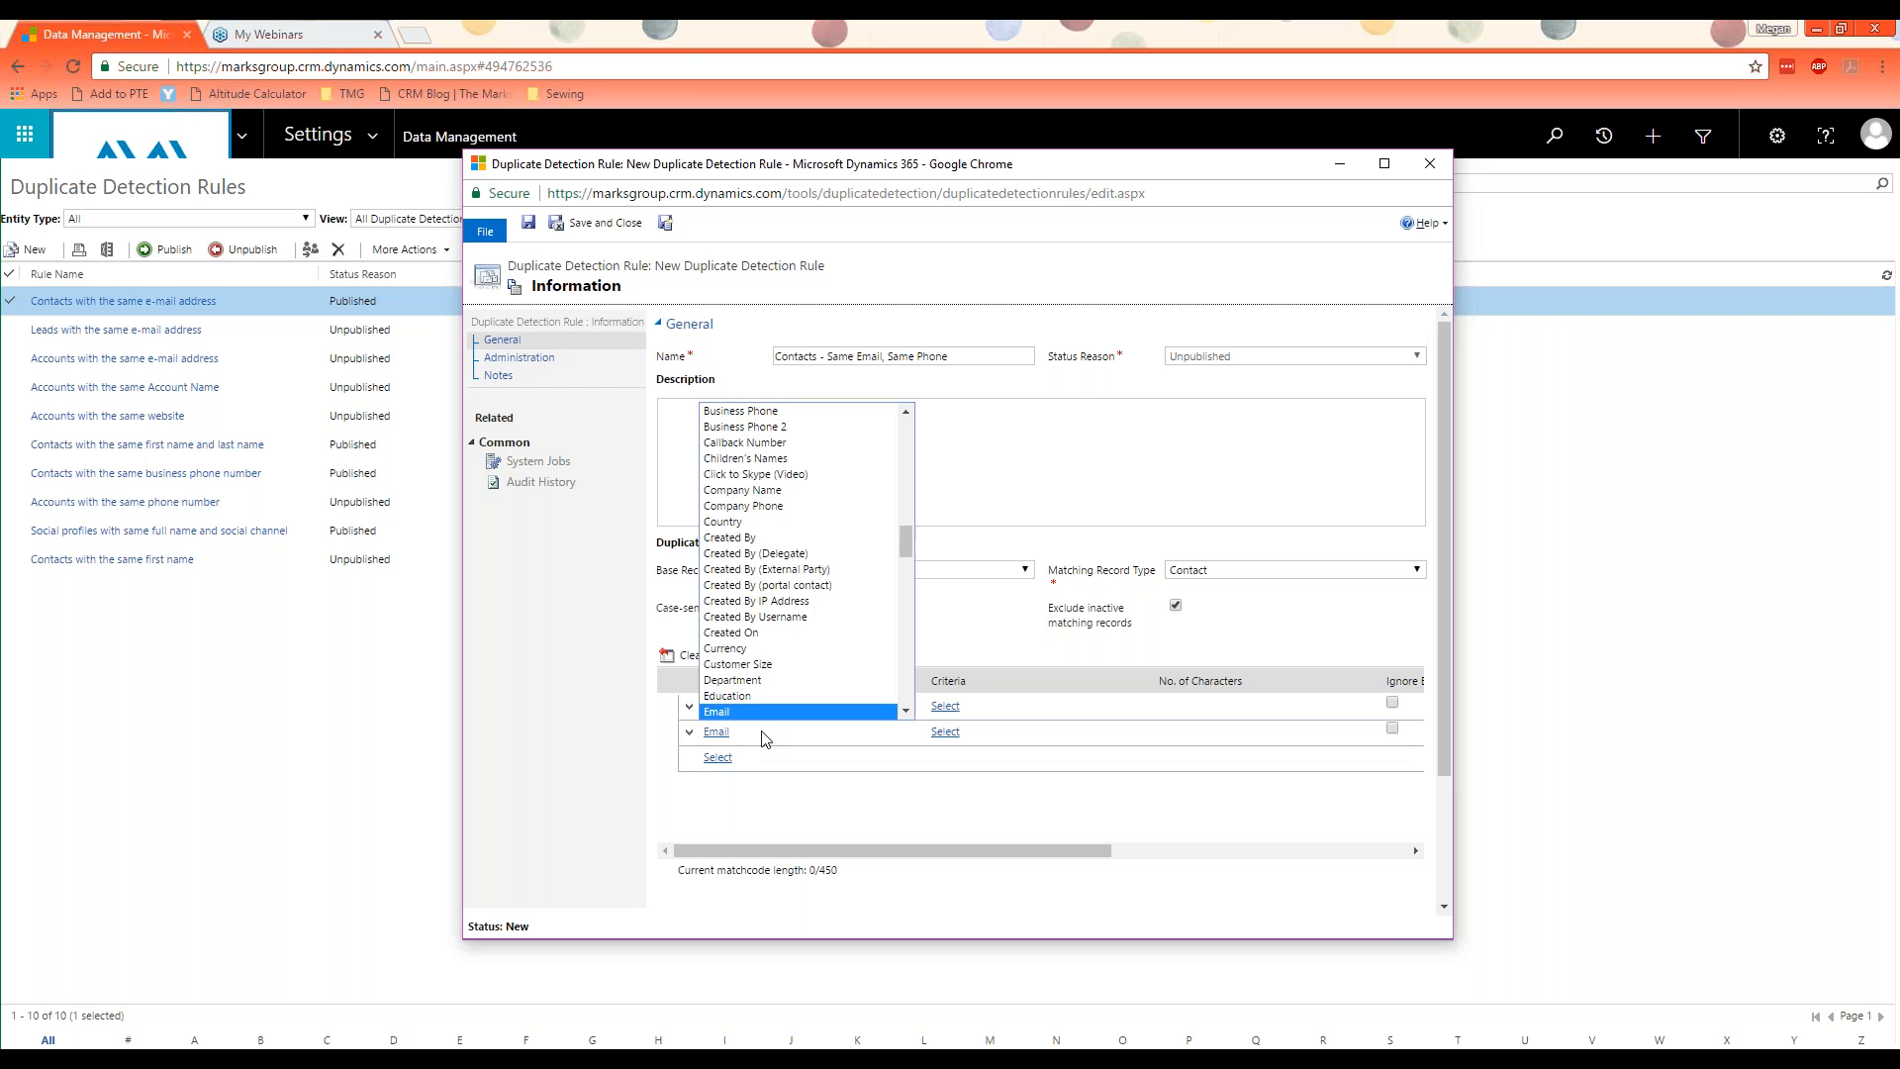
{"action": "key", "text": "Return"}
Step: Set the criteria of both the Business Phone and Email fields to Exact Match
{"action": "left_click", "coordinate": [995, 705]}
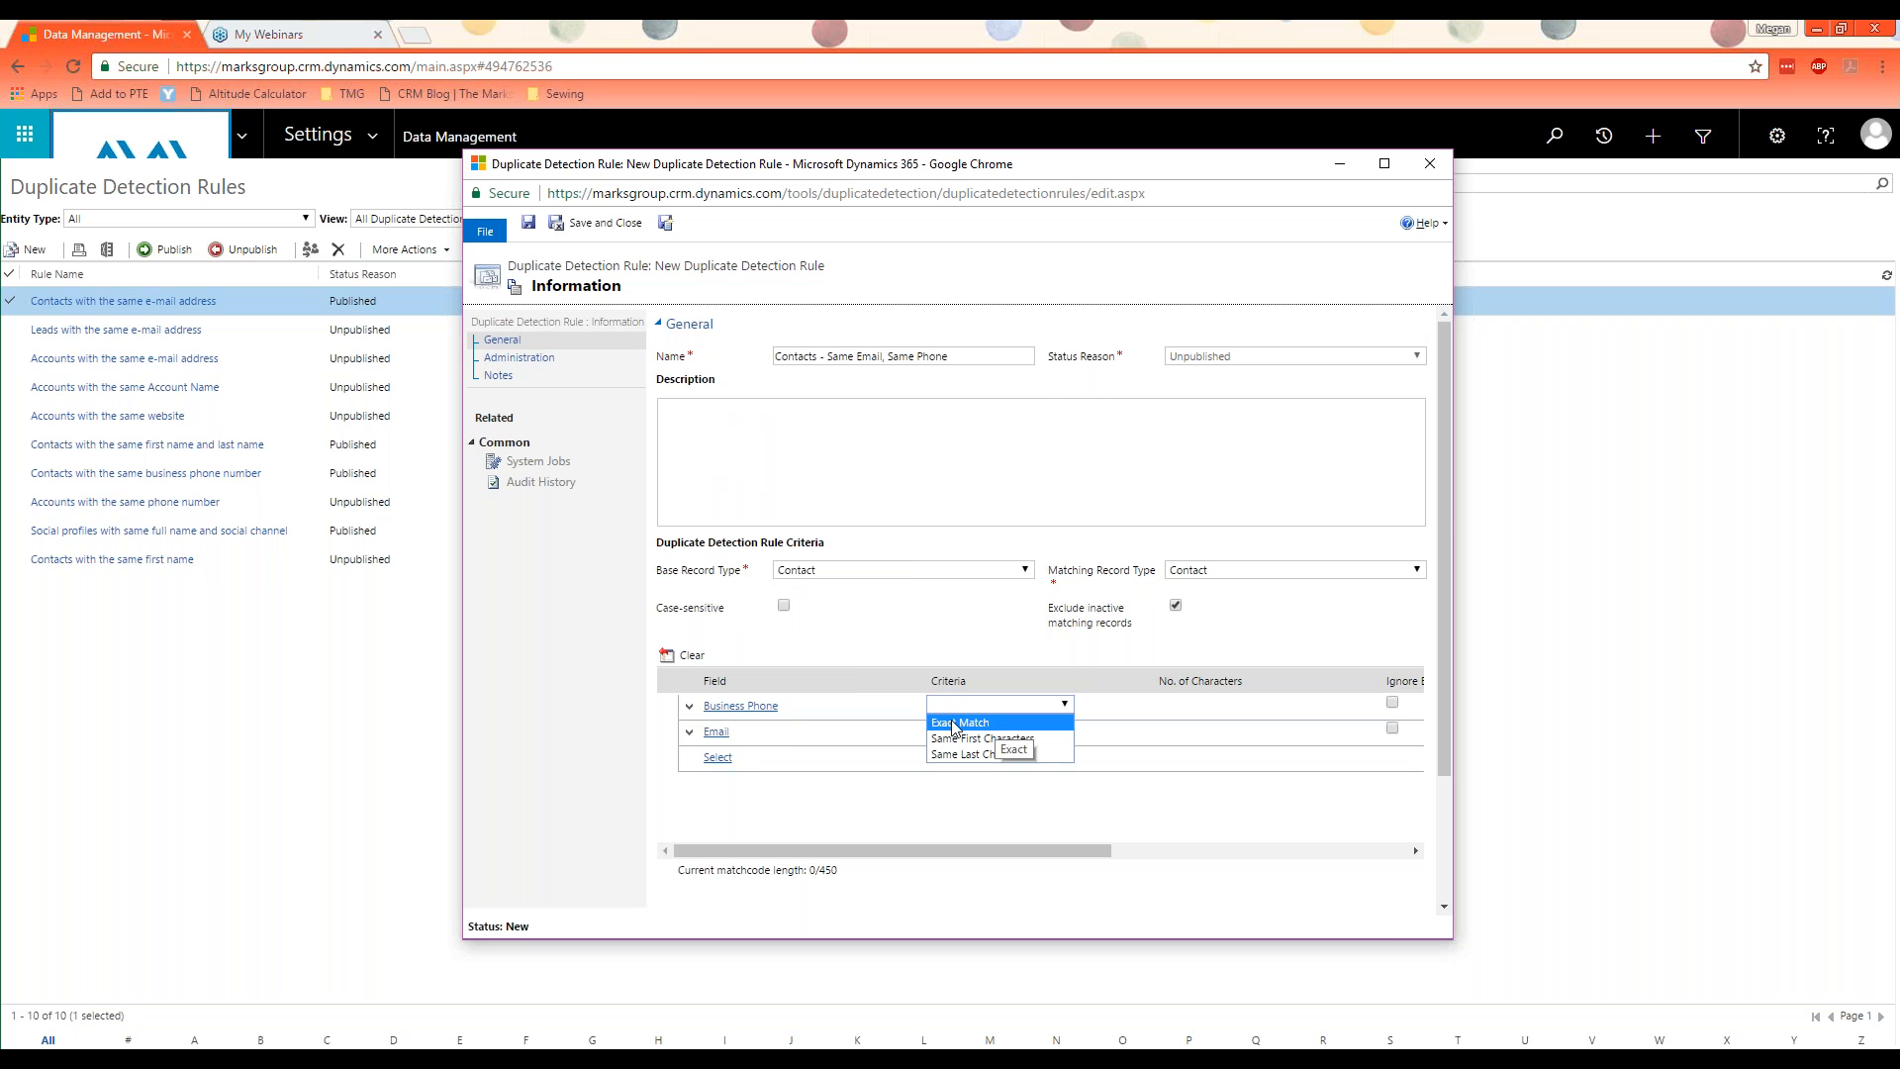
{"action": "left_click", "coordinate": [1039, 724]}
{"action": "left_click", "coordinate": [1029, 735]}
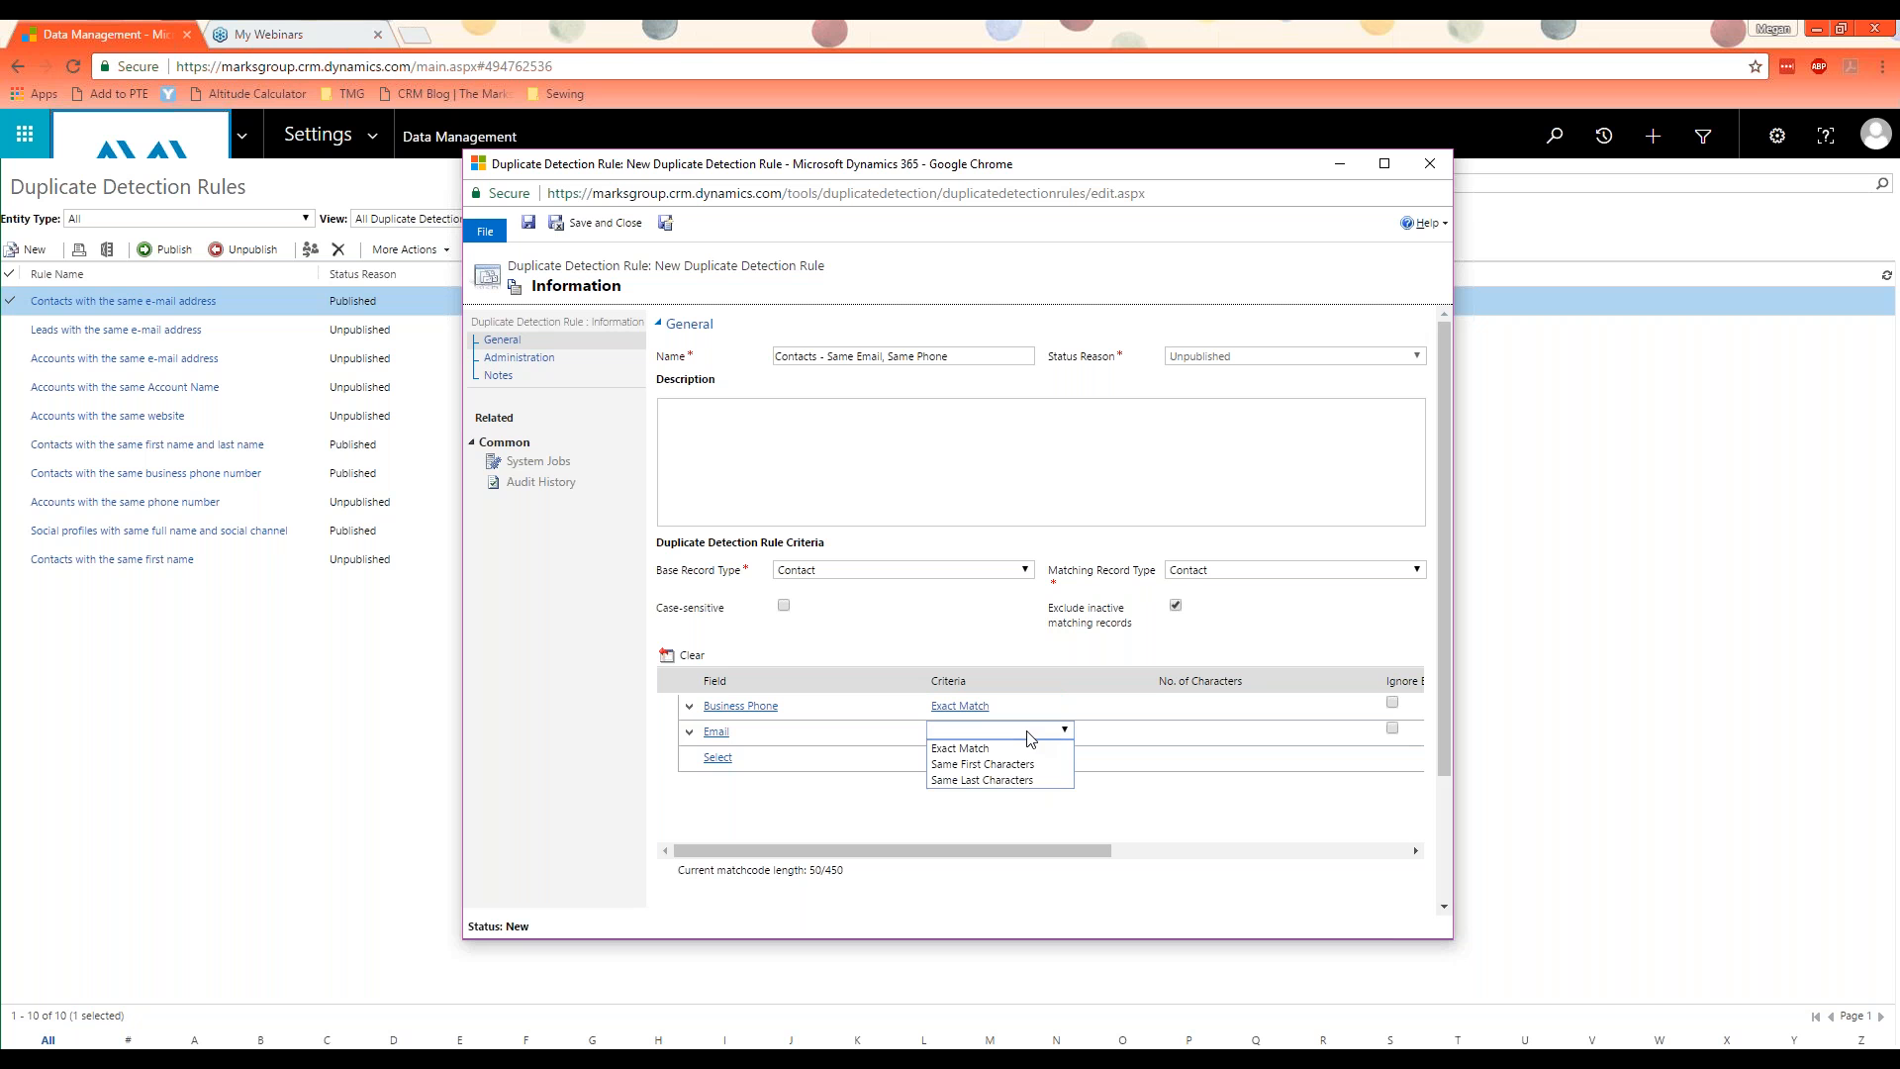
{"action": "left_click", "coordinate": [1107, 809]}
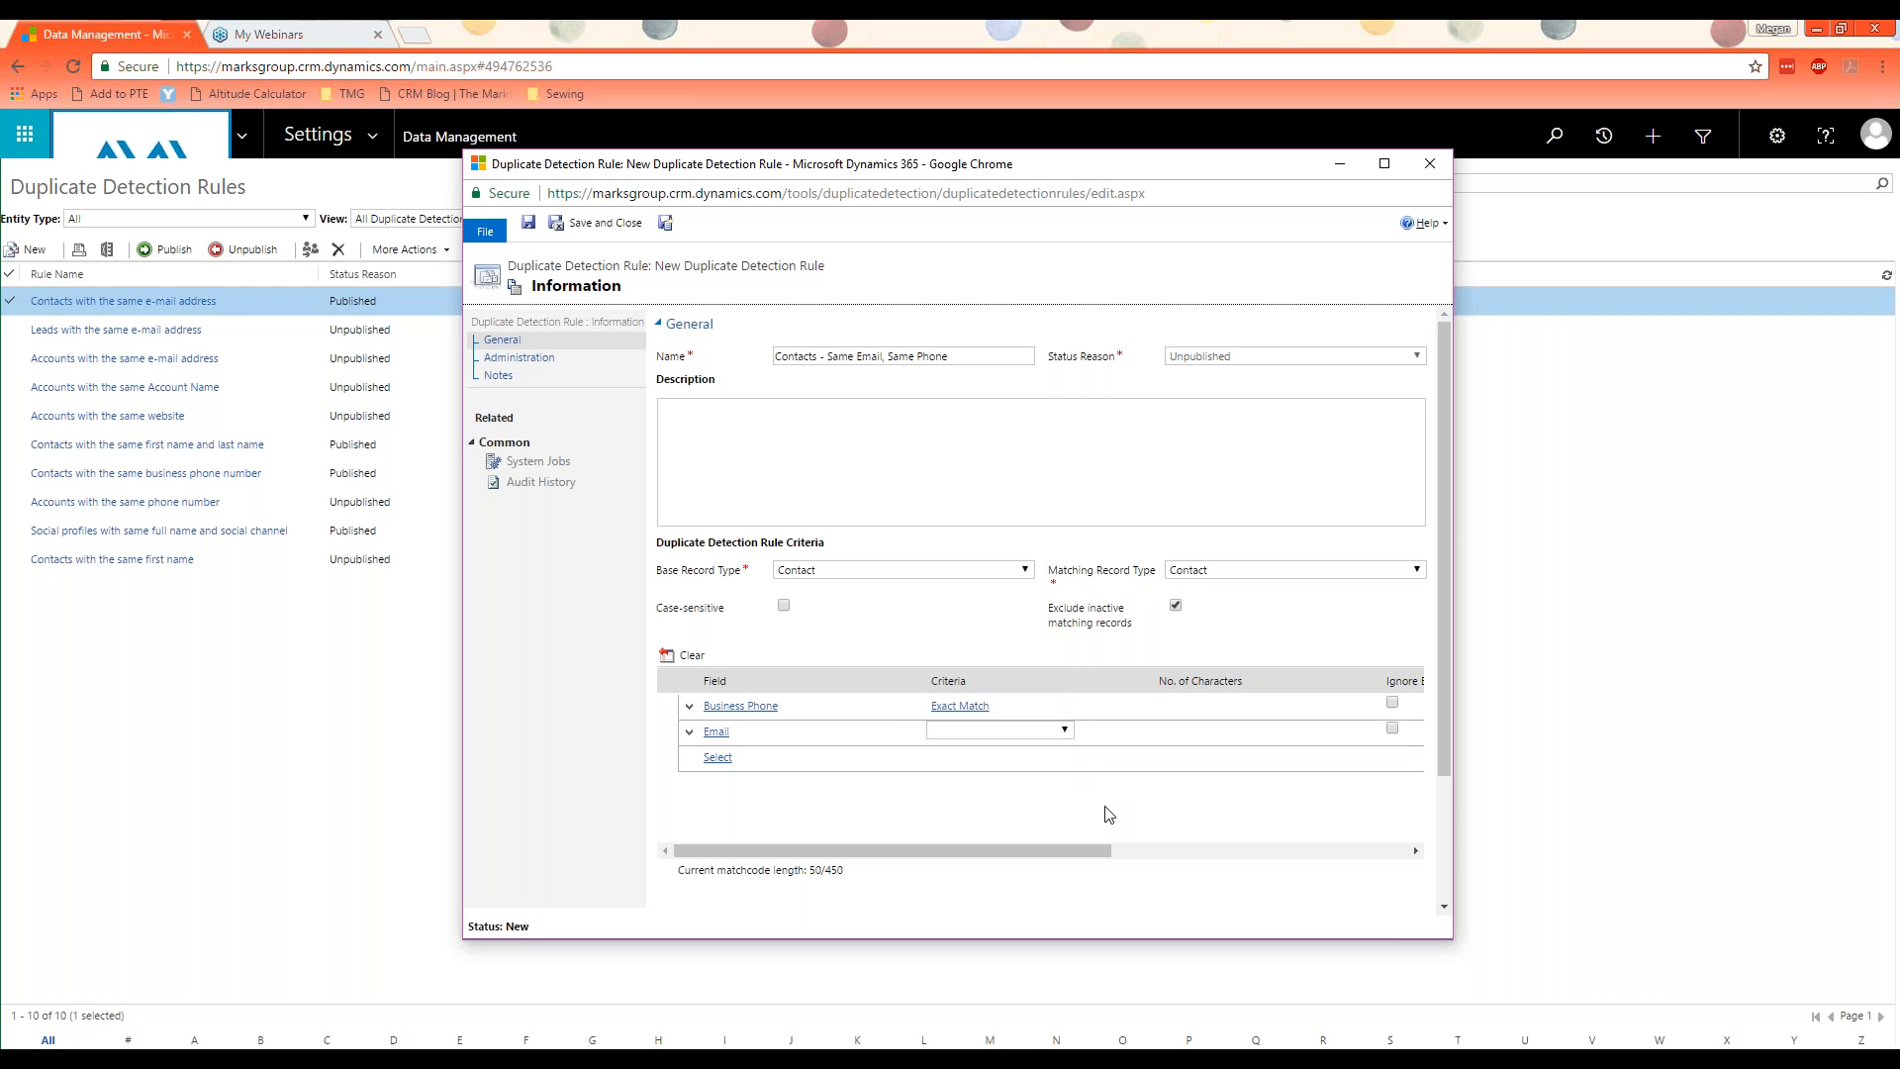
{"action": "left_click", "coordinate": [1053, 737]}
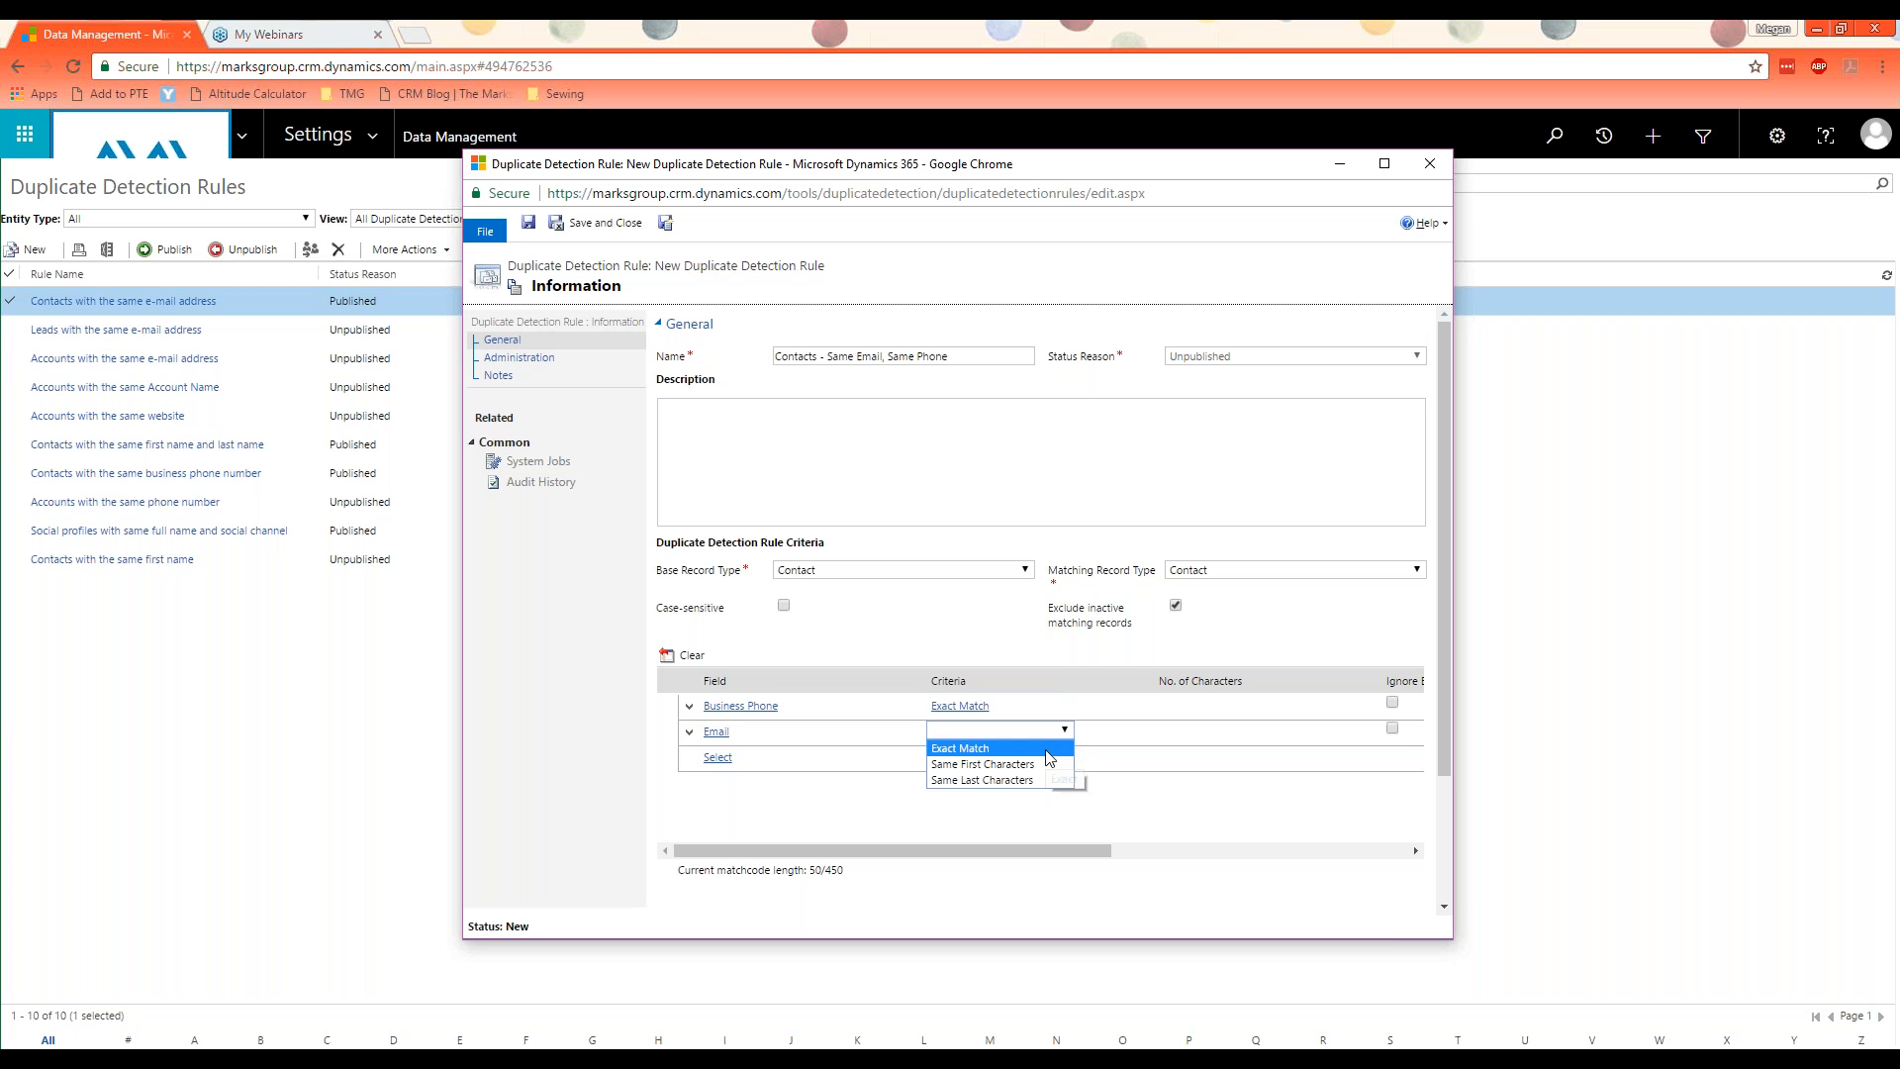
{"action": "left_click", "coordinate": [1047, 751]}
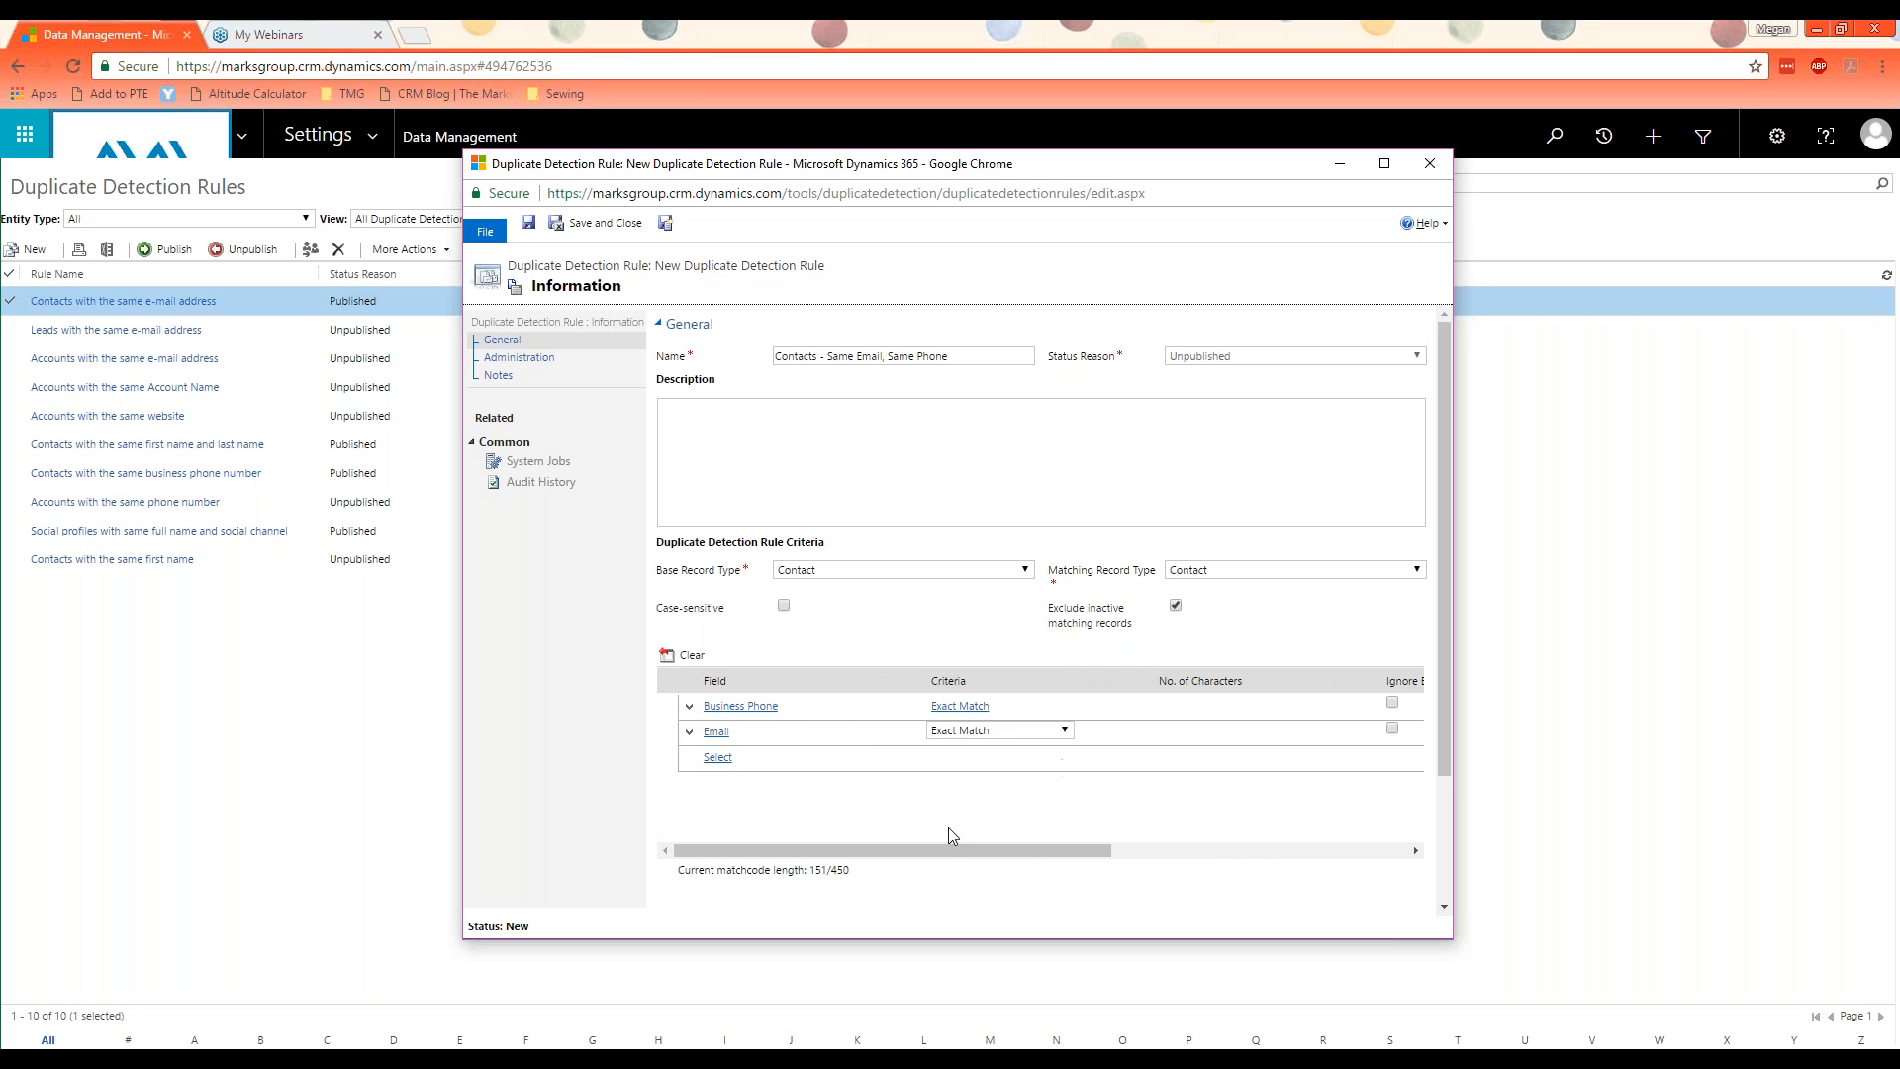
{"action": "left_click_drag", "start_coordinate": [1024, 849], "coordinate": [1181, 849]}
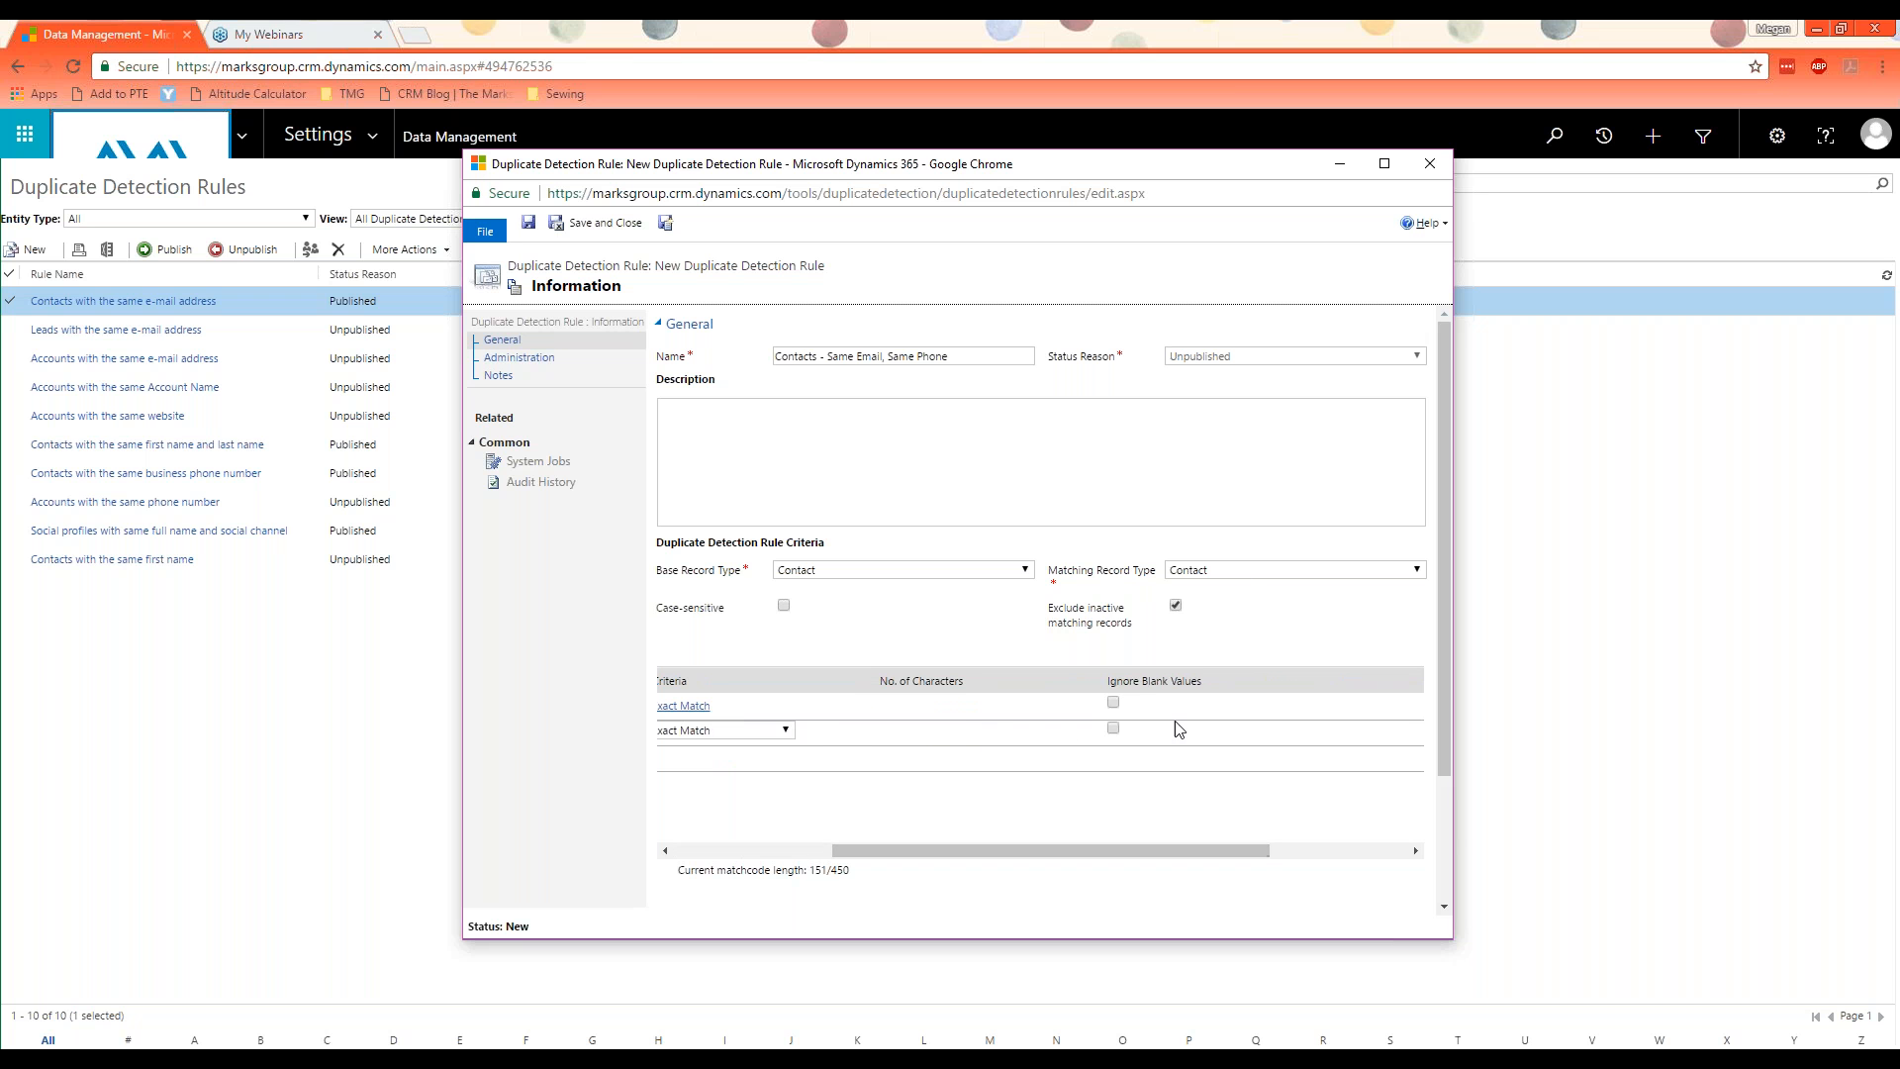
{"action": "left_click_drag", "start_coordinate": [1113, 843], "coordinate": [956, 849]}
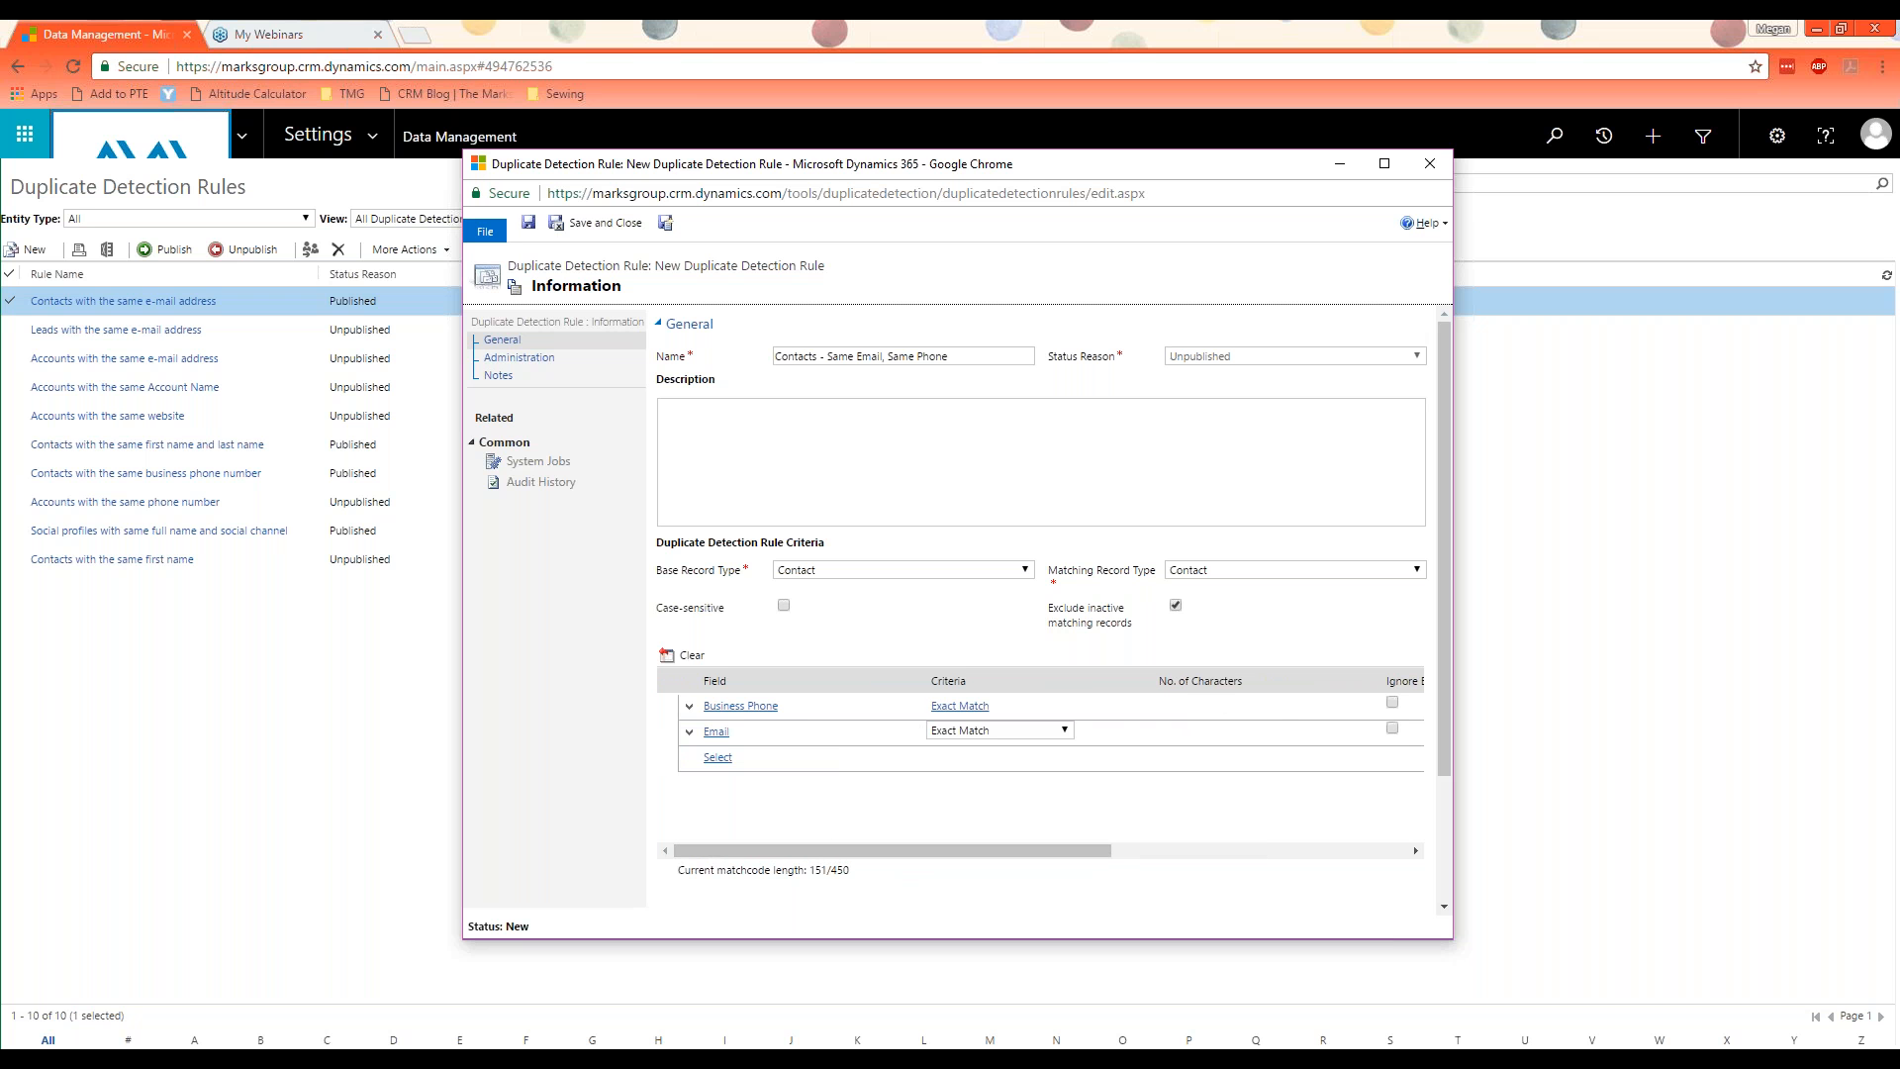
Step: Save and close the new rule, and publish the "Contacts - Same Email, Same Phone" rule
{"action": "left_click", "coordinate": [571, 227]}
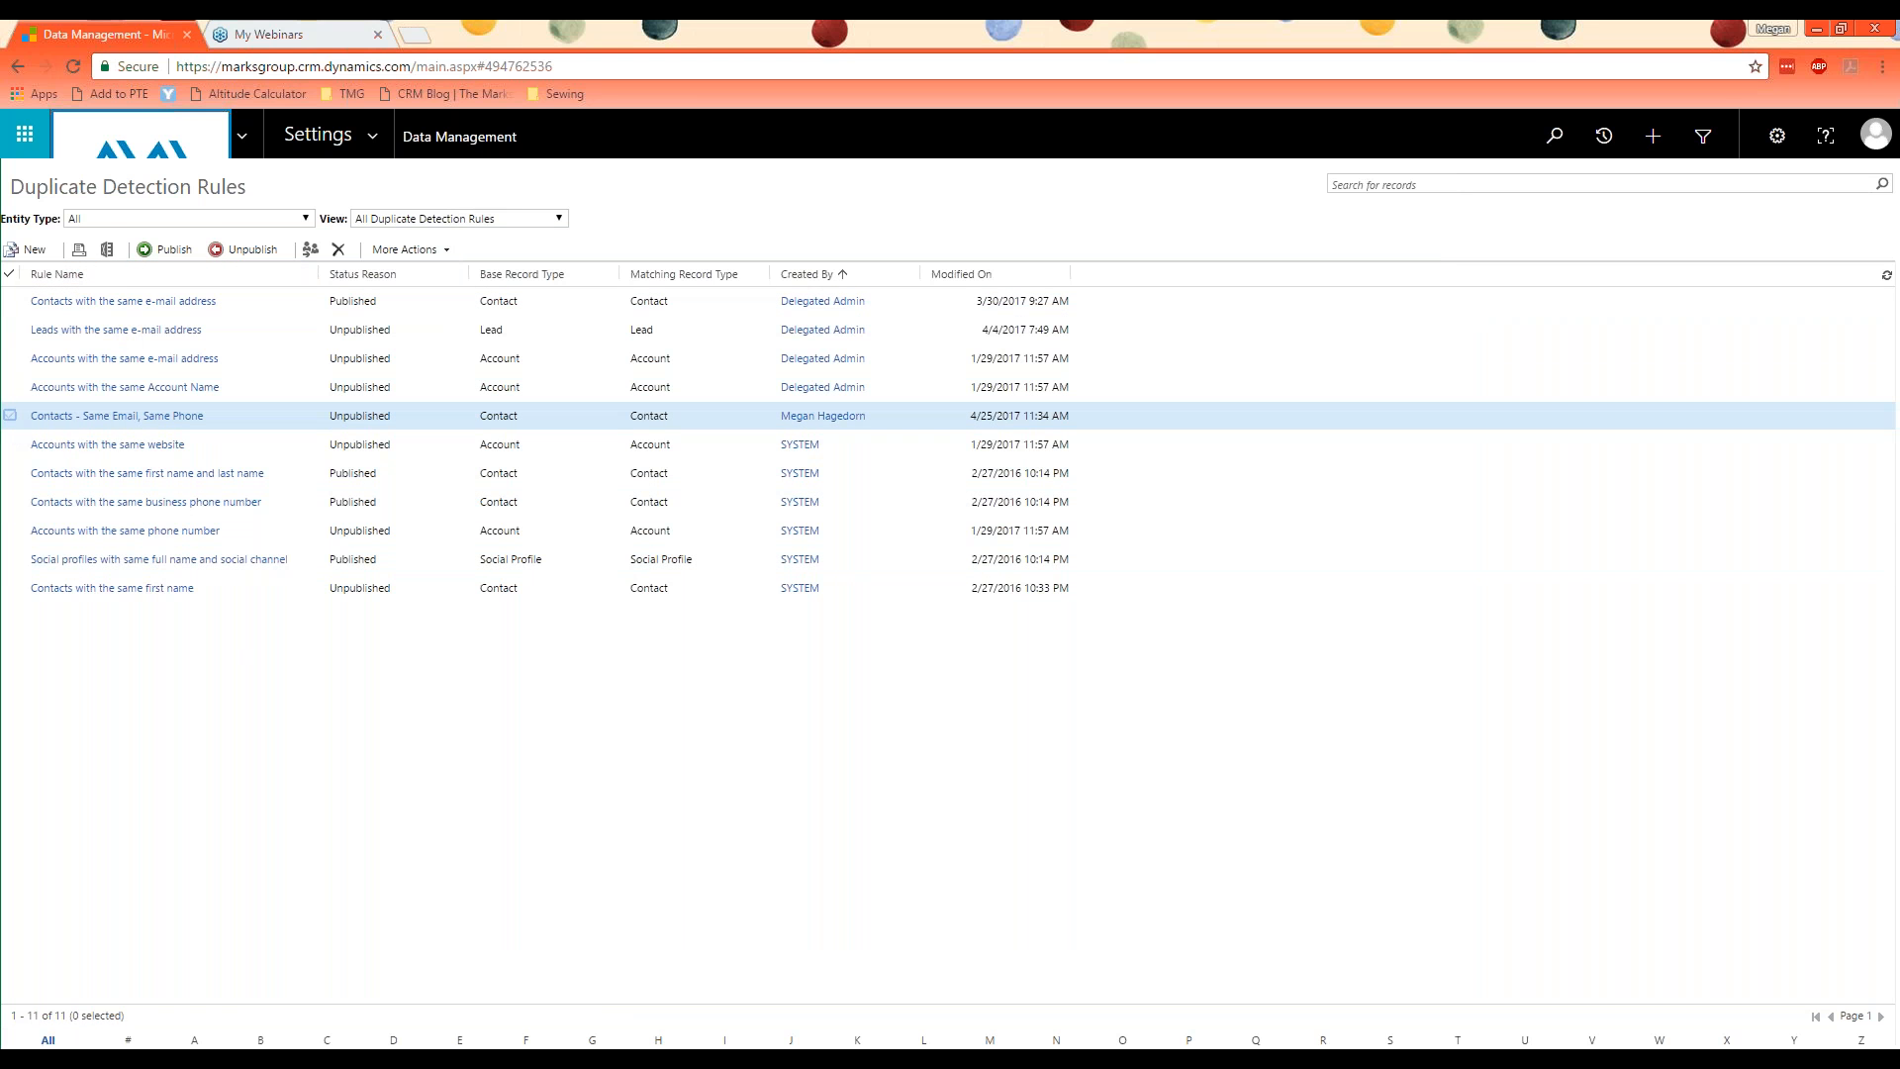
{"action": "left_click", "coordinate": [10, 415]}
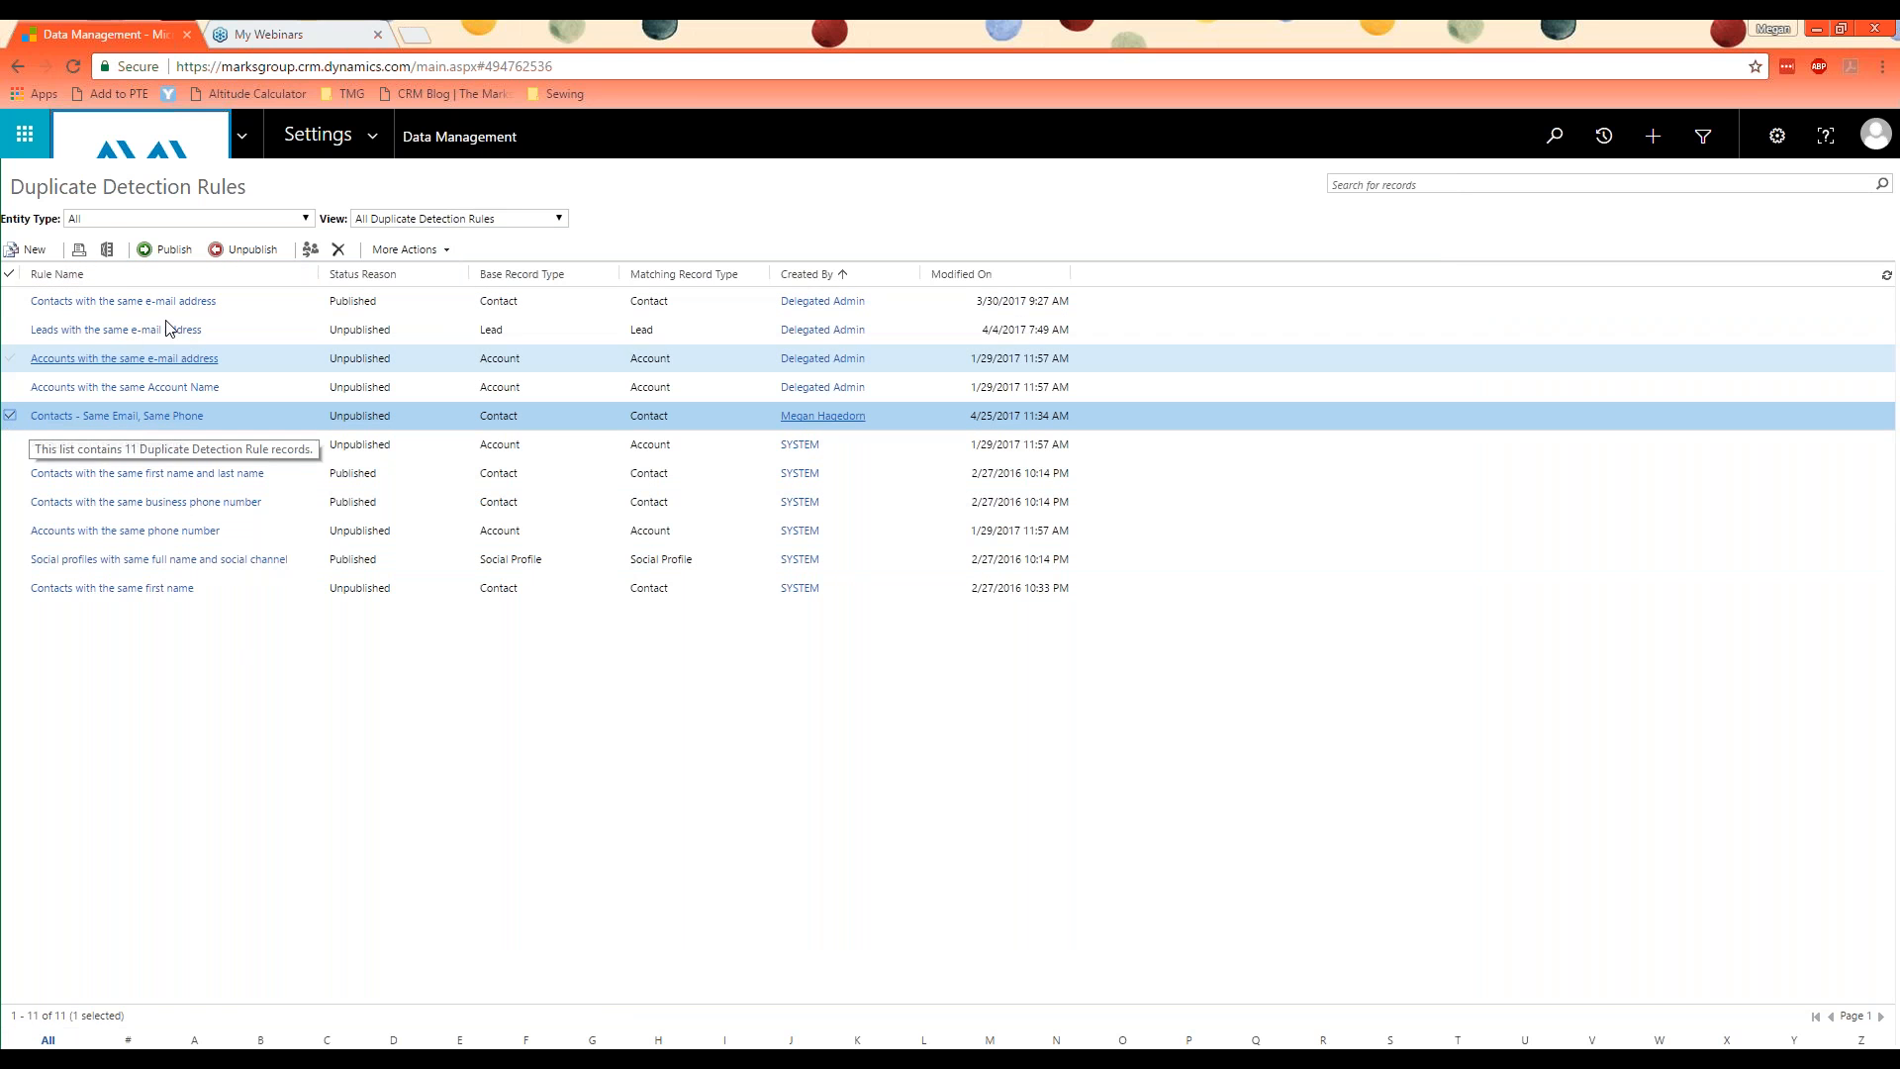
{"action": "left_click", "coordinate": [176, 252]}
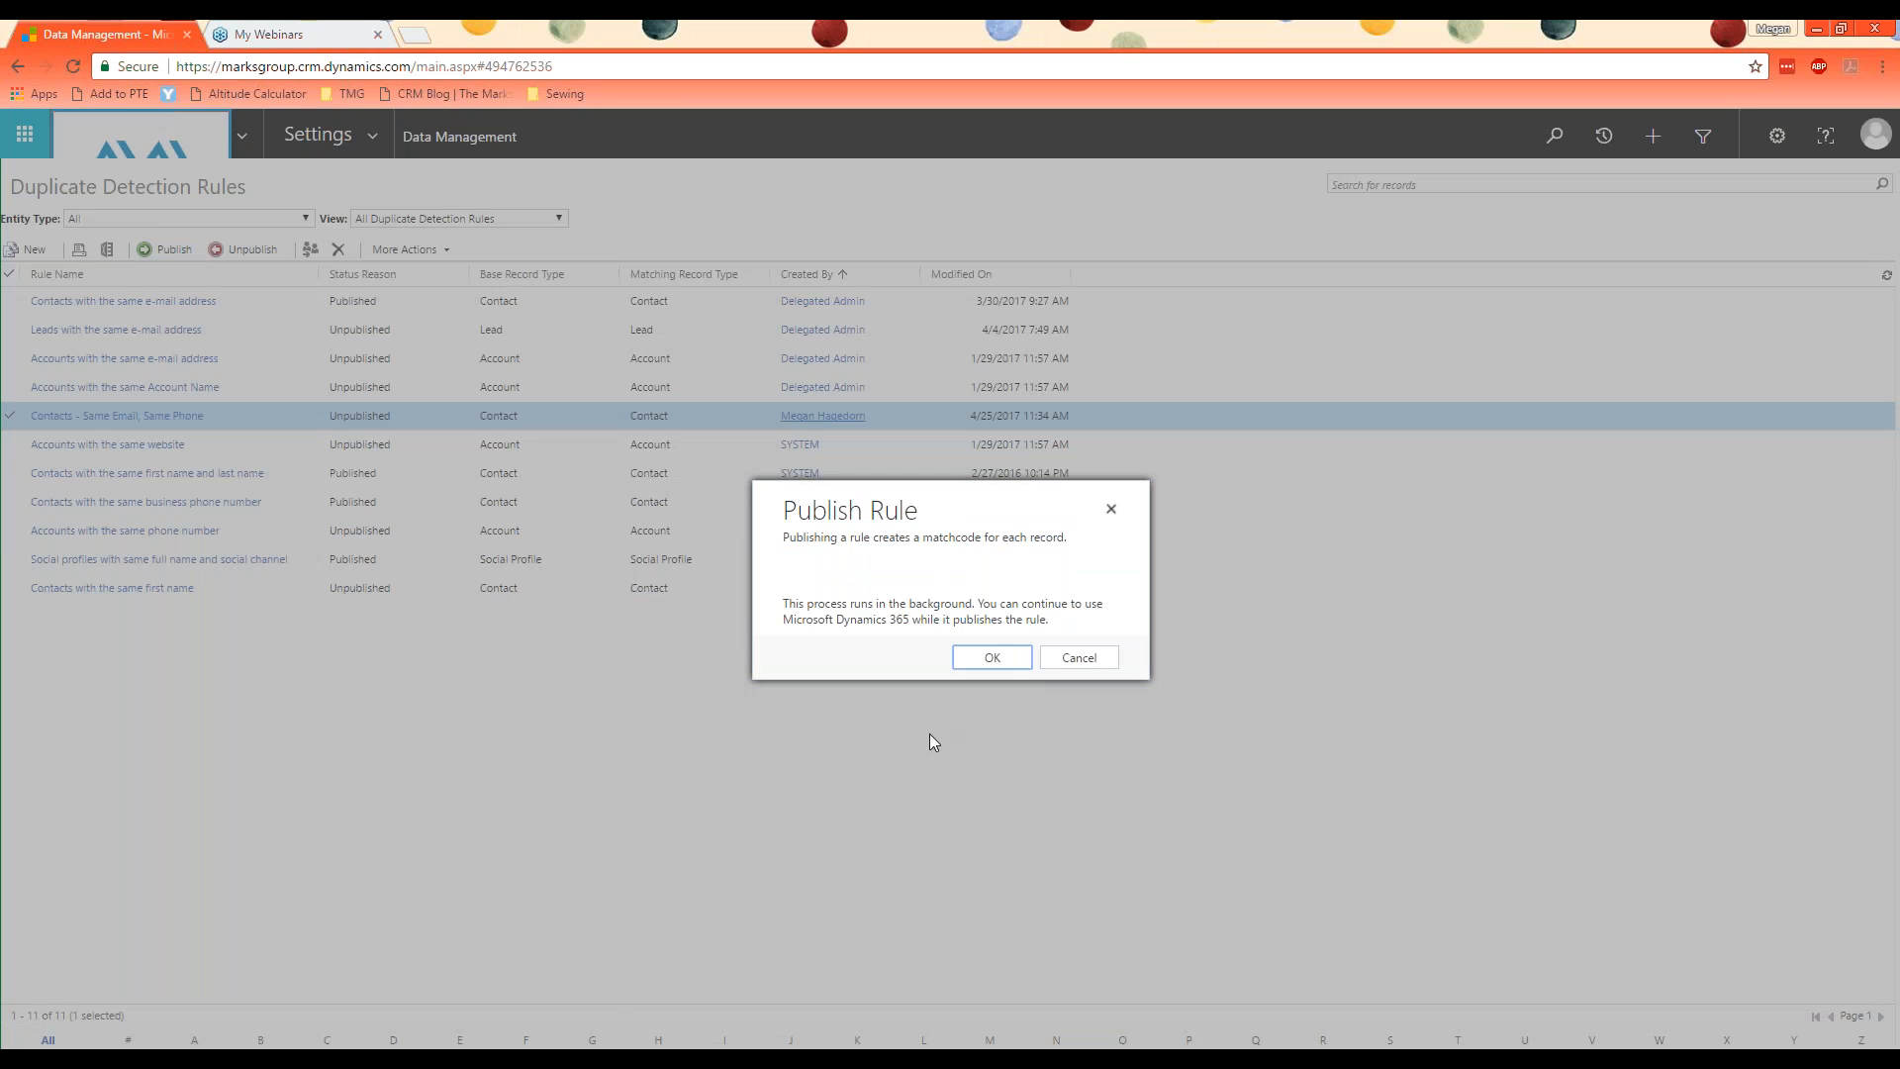
{"action": "left_click", "coordinate": [1009, 659]}
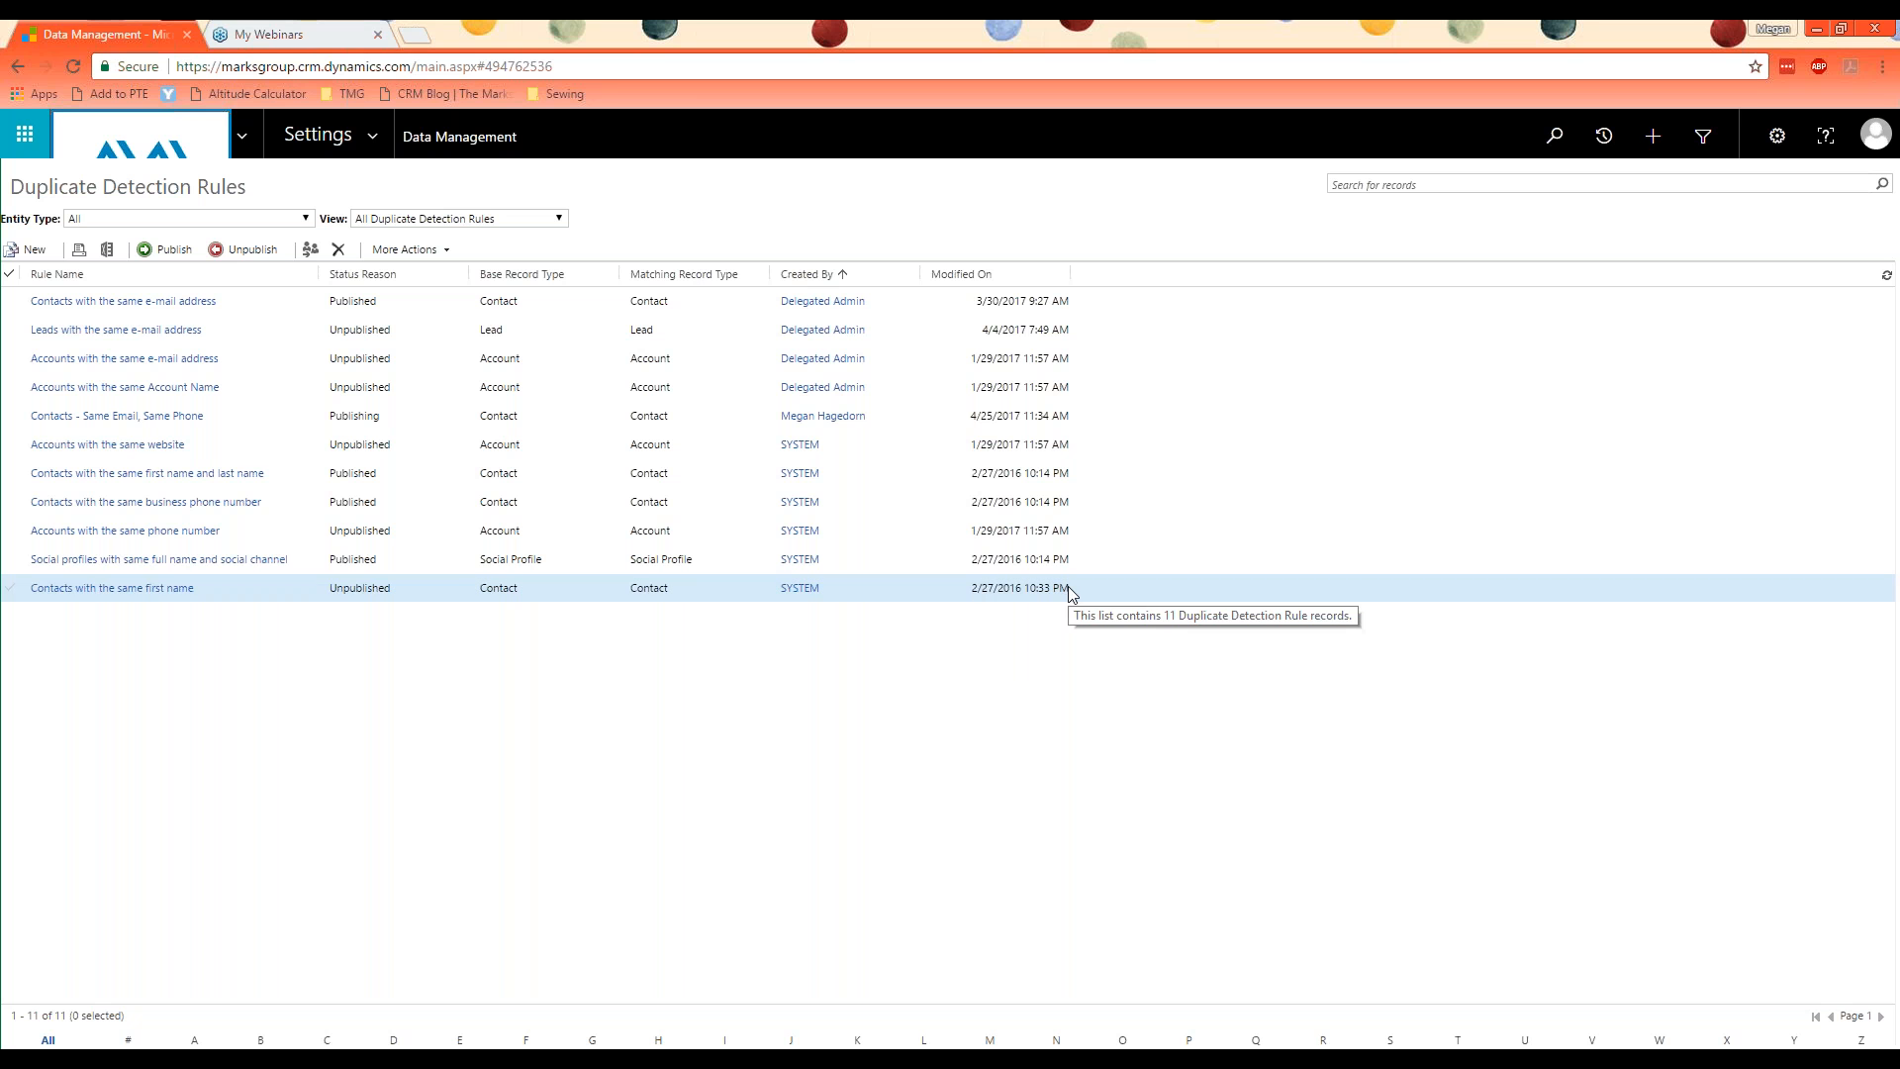
Step: Return to Data Management and open the list of duplicate detection jobs
{"action": "left_click", "coordinate": [485, 144]}
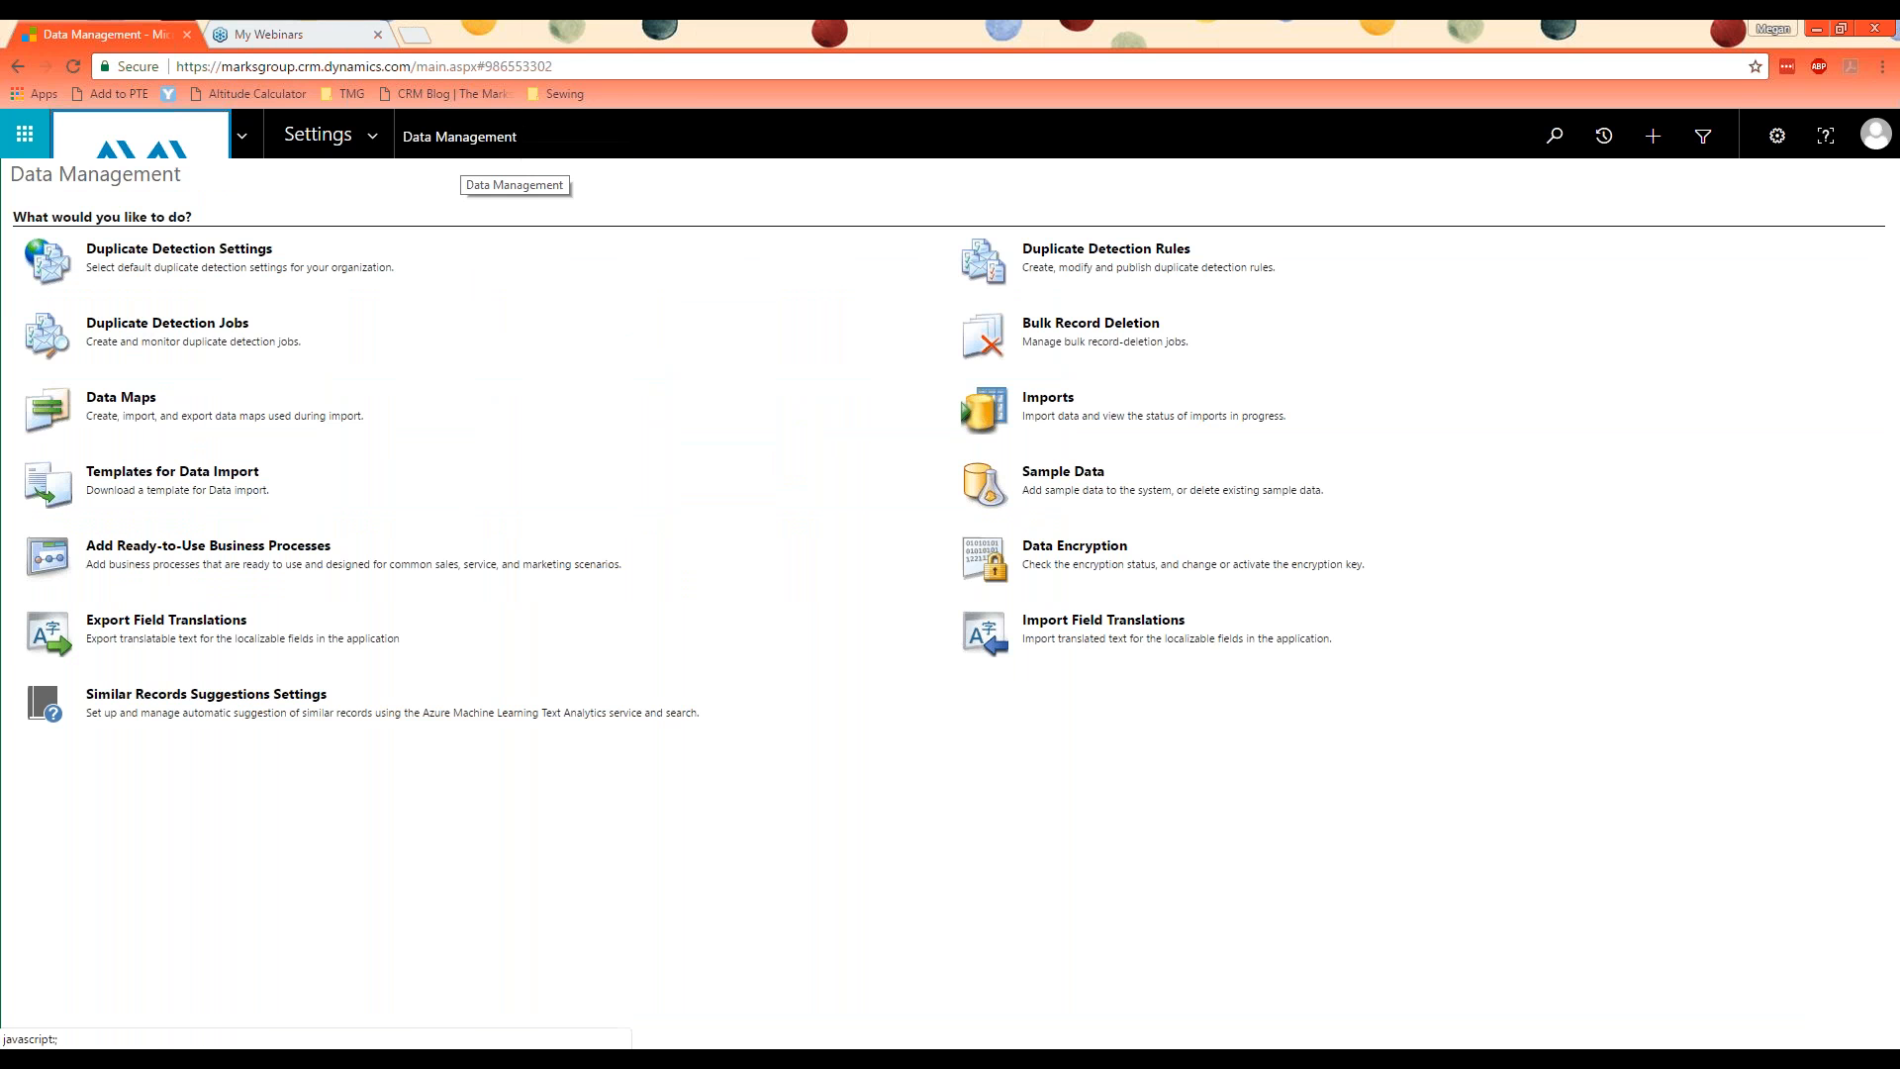
{"action": "left_click", "coordinate": [212, 326]}
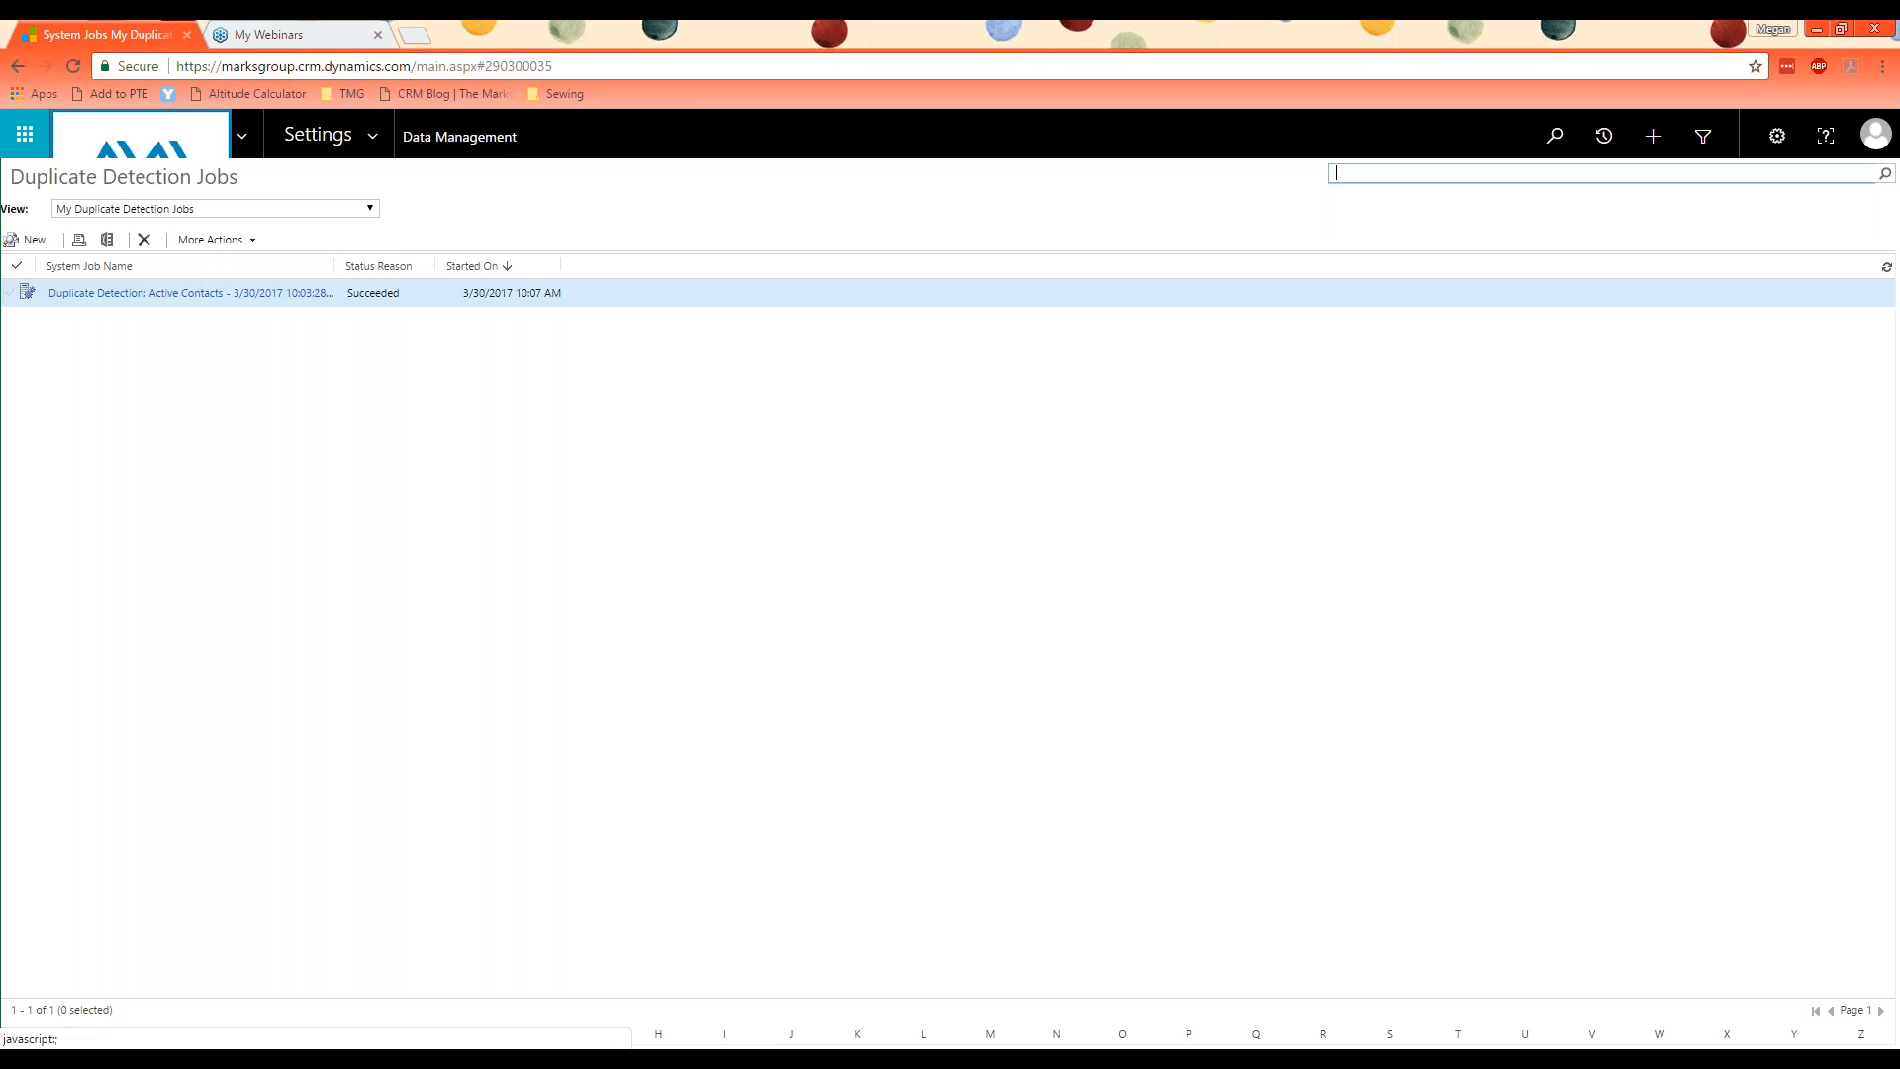
Step: Start a new duplicate detection job that checks Contacts using the saved view My Active Contacts
{"action": "left_click", "coordinate": [16, 243]}
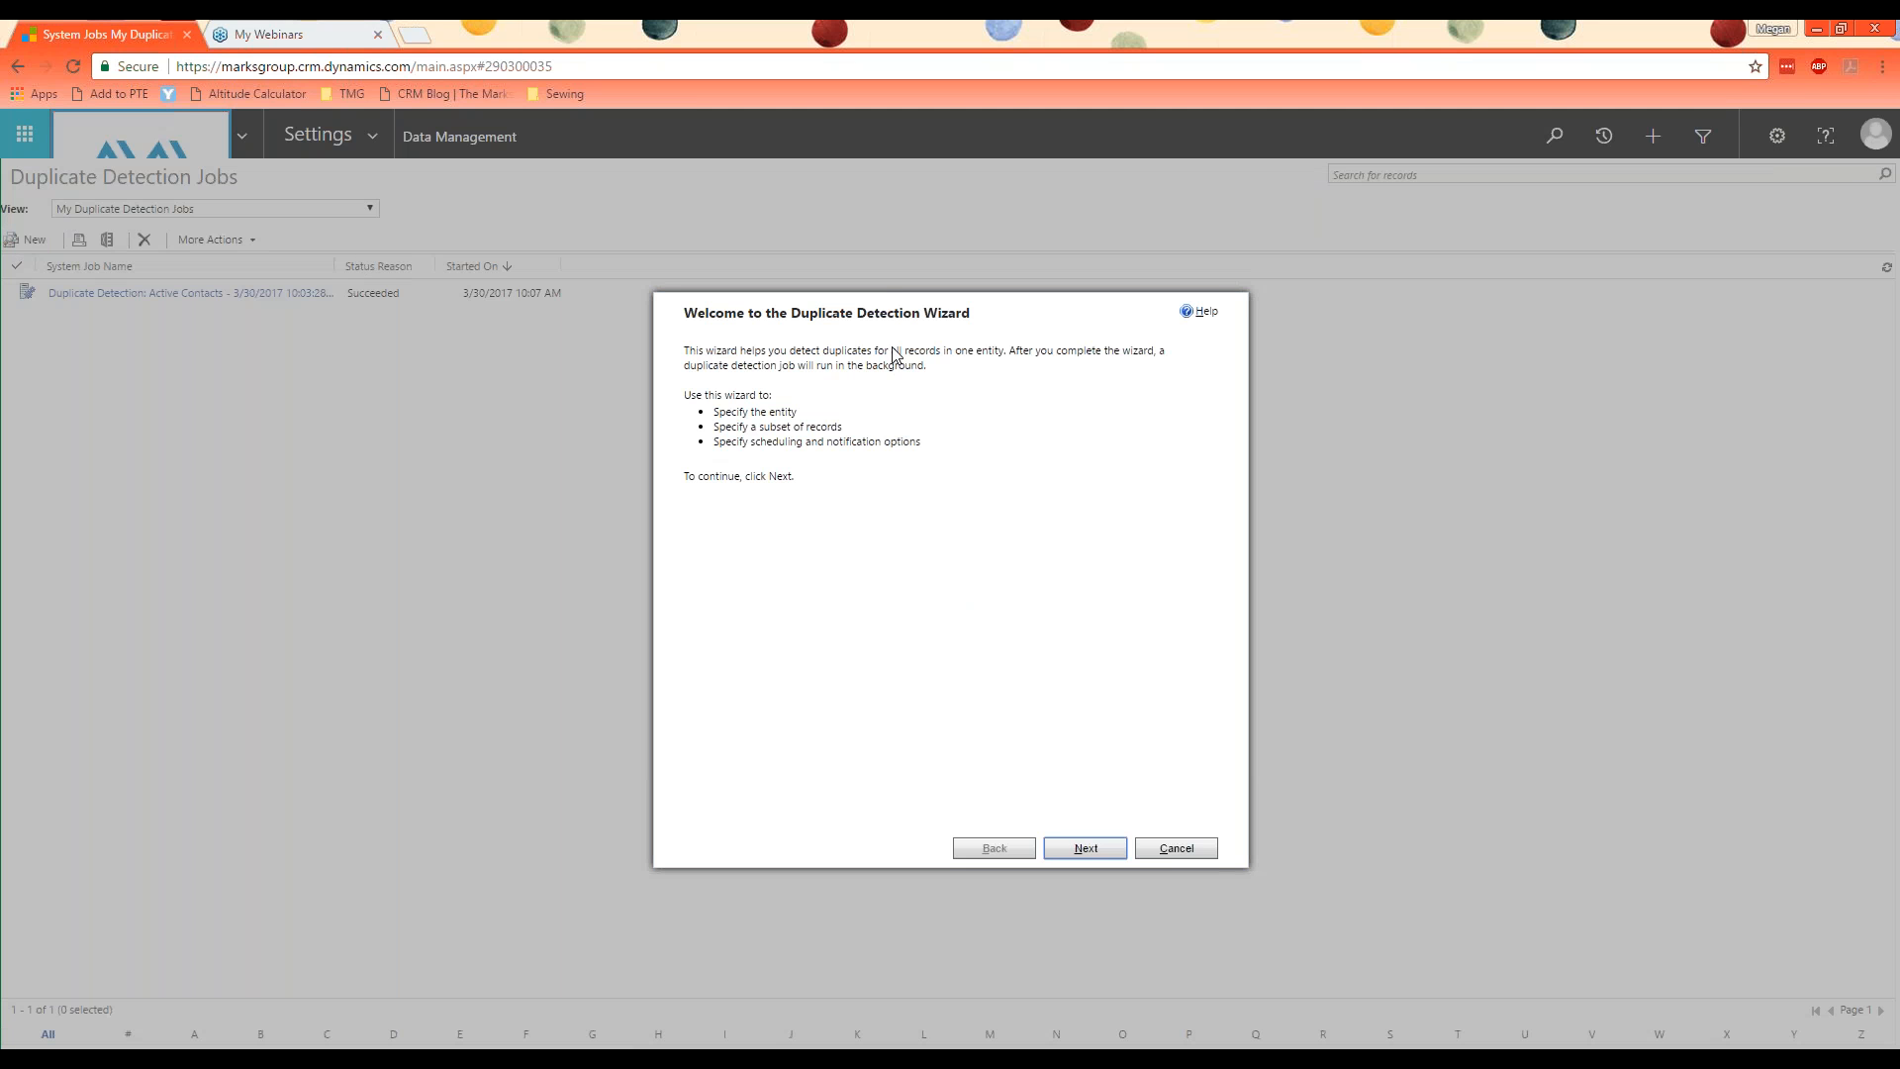
{"action": "left_click", "coordinate": [1085, 847]}
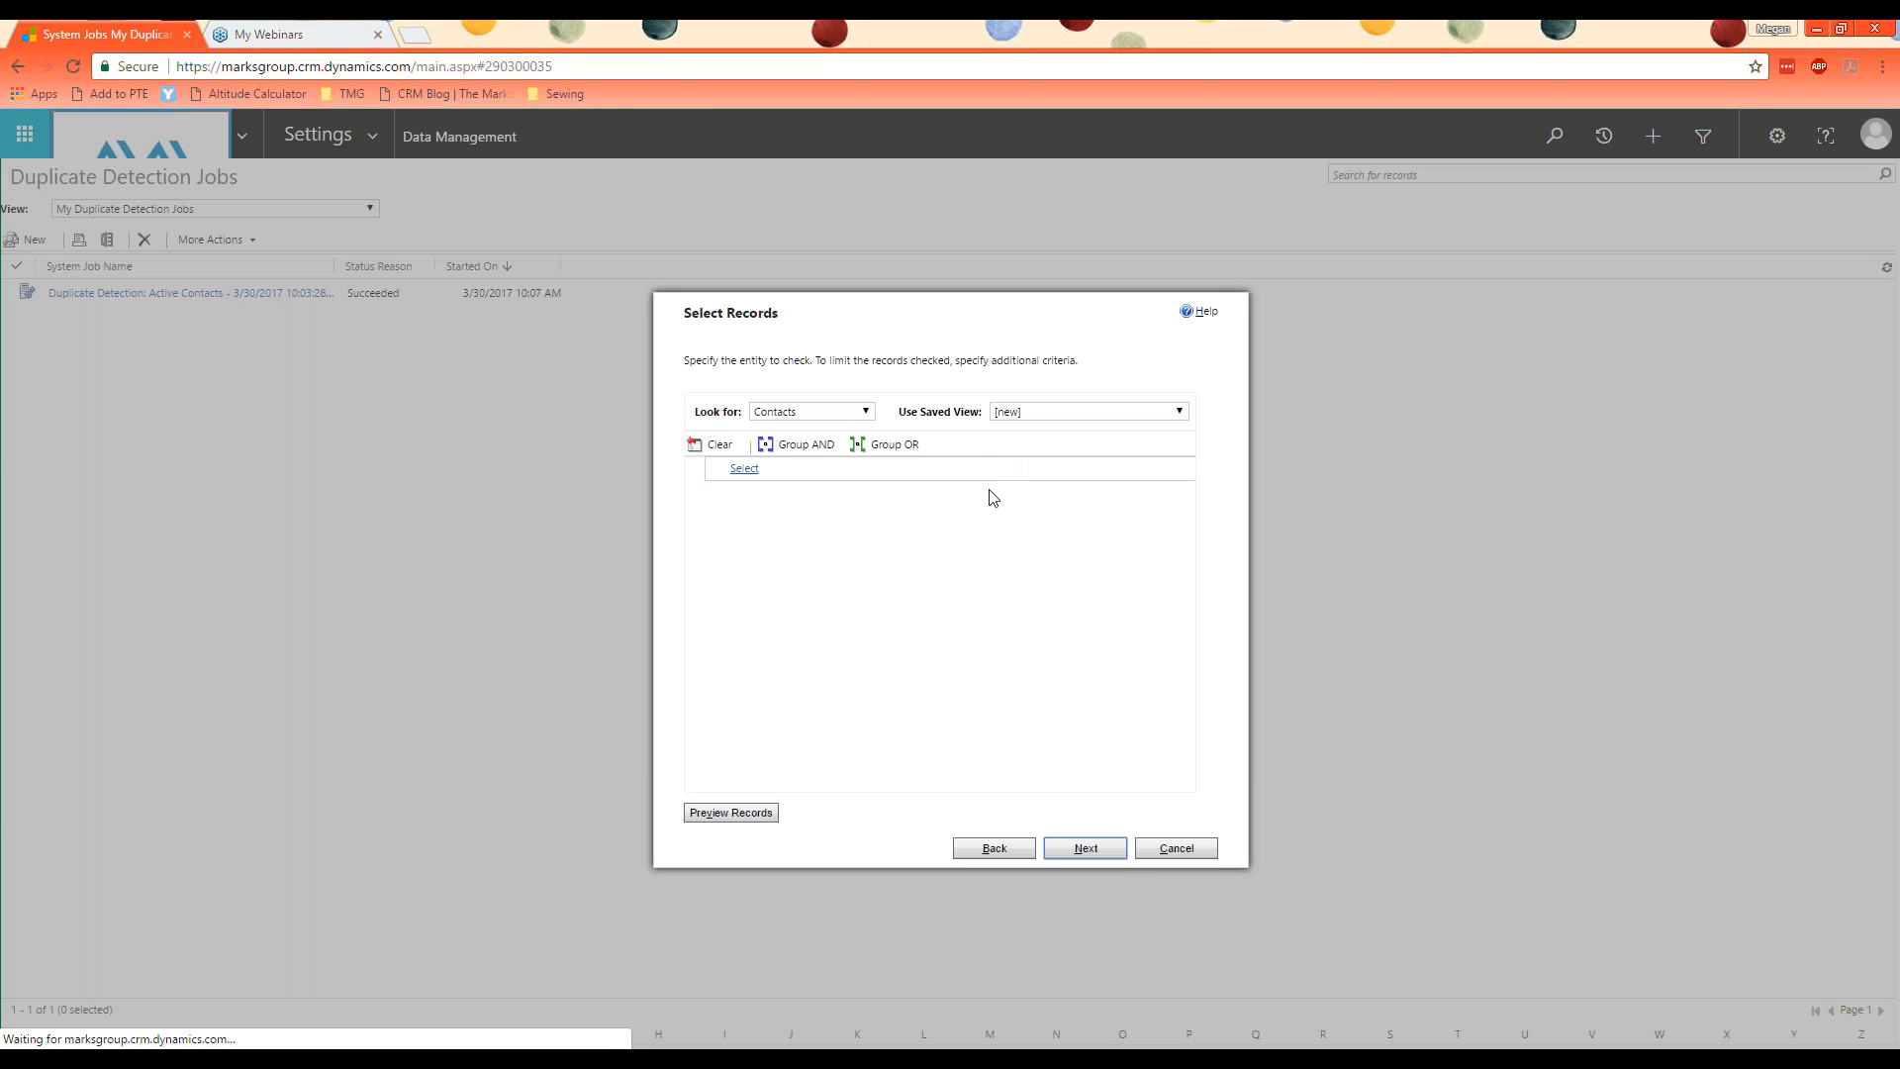
{"action": "left_click", "coordinate": [780, 416]}
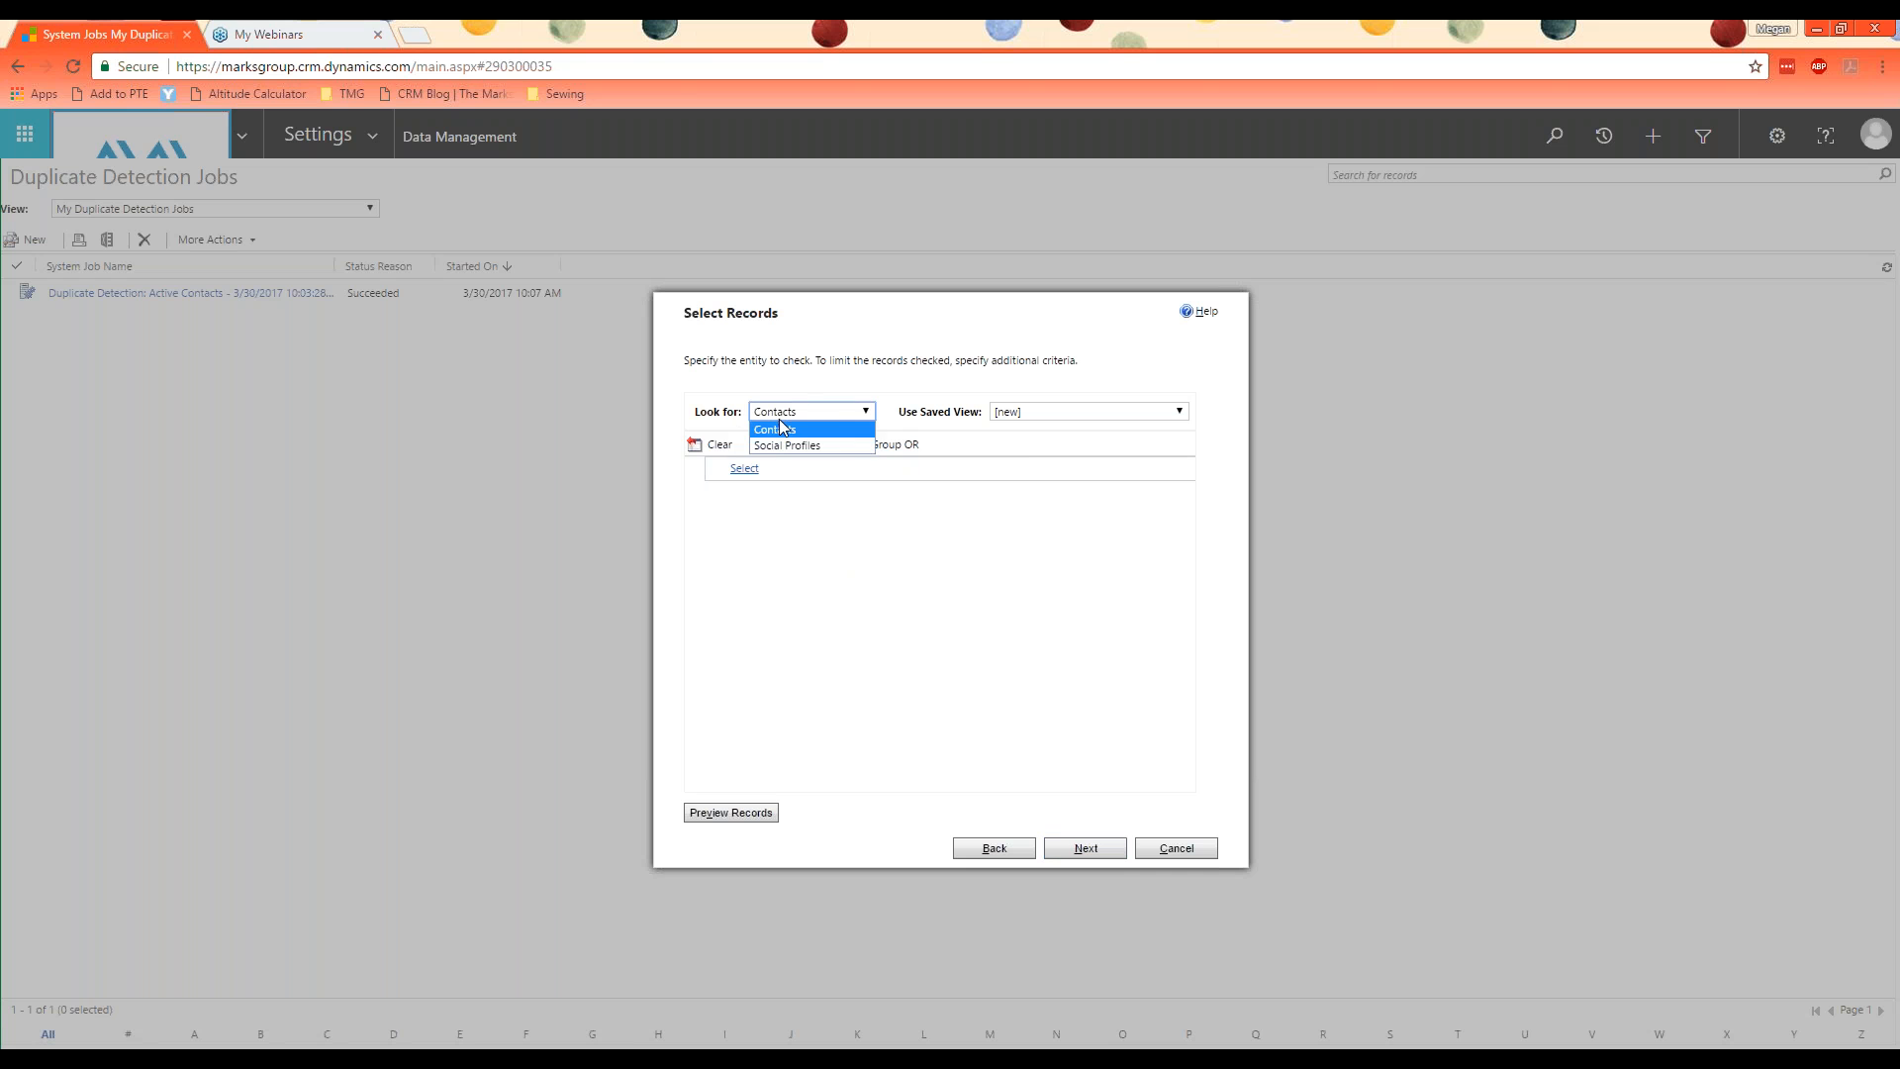
{"action": "left_click", "coordinate": [853, 397]}
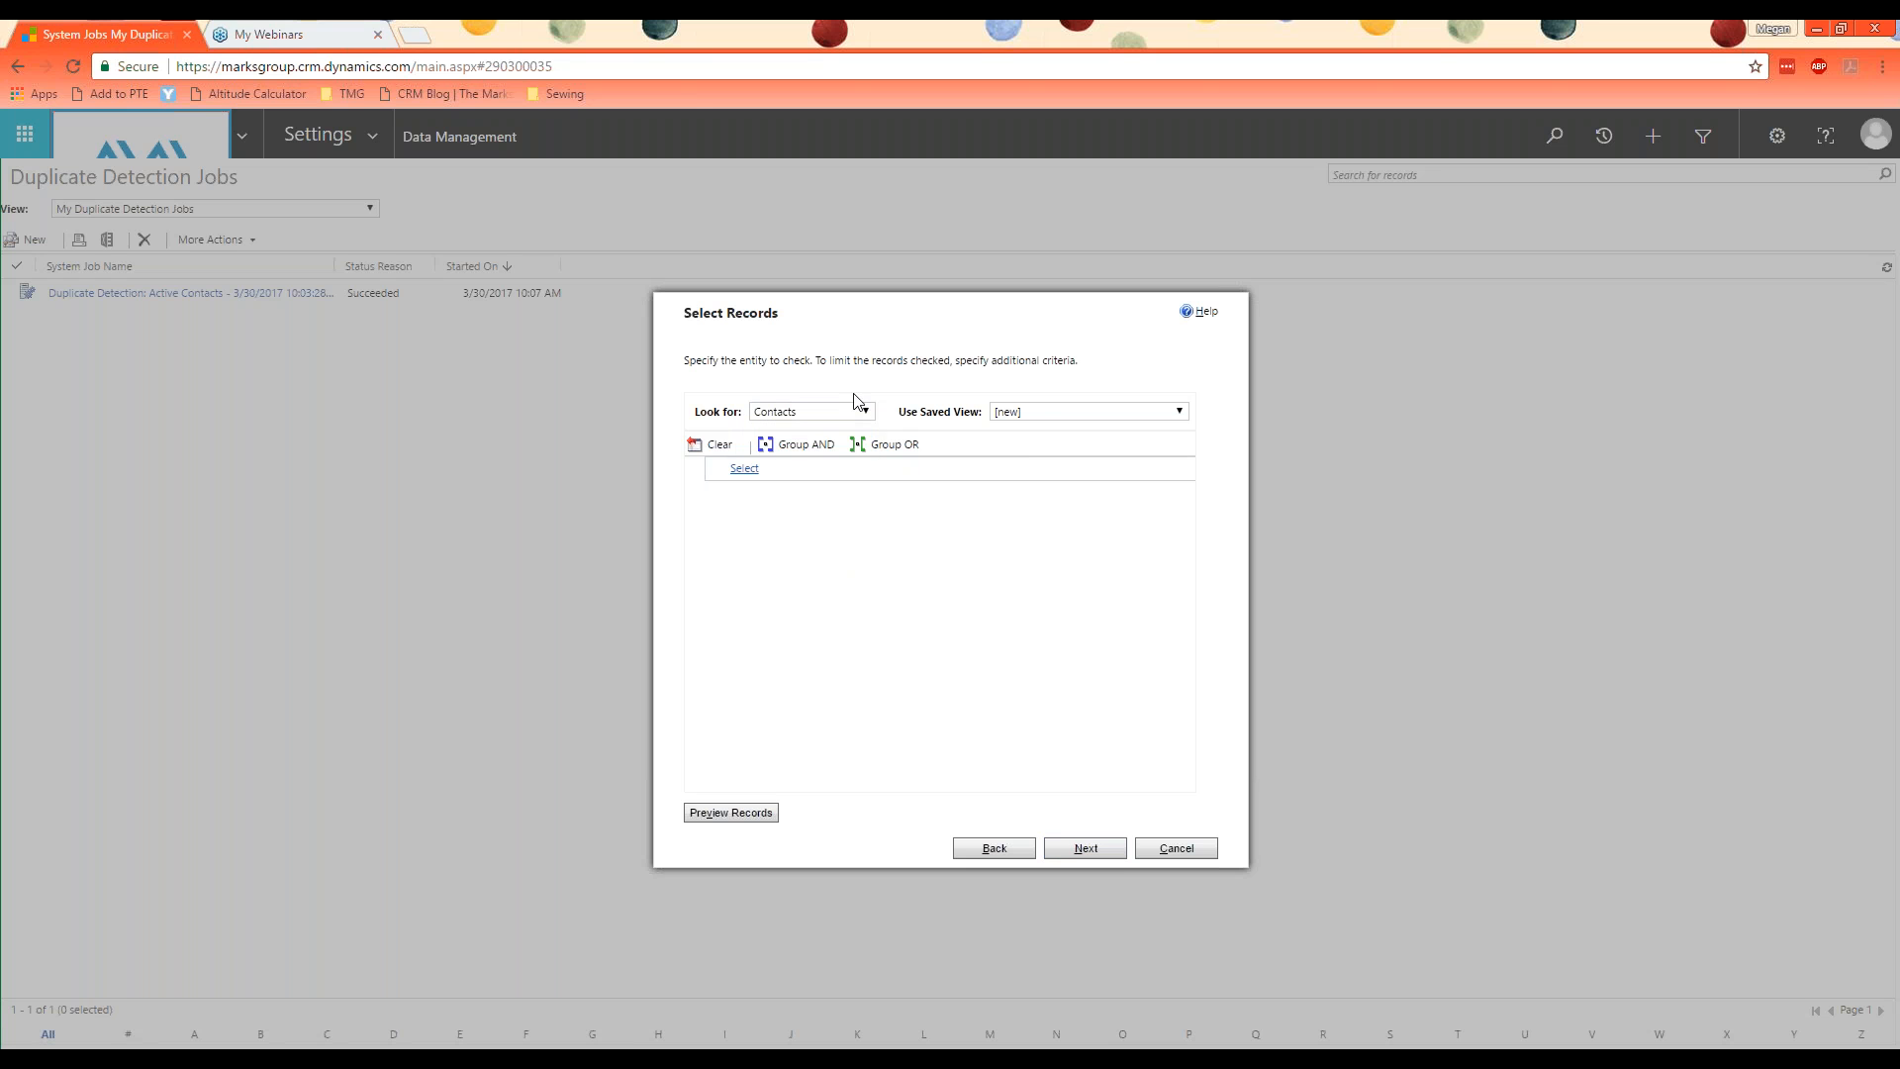
{"action": "left_click", "coordinate": [1037, 405]}
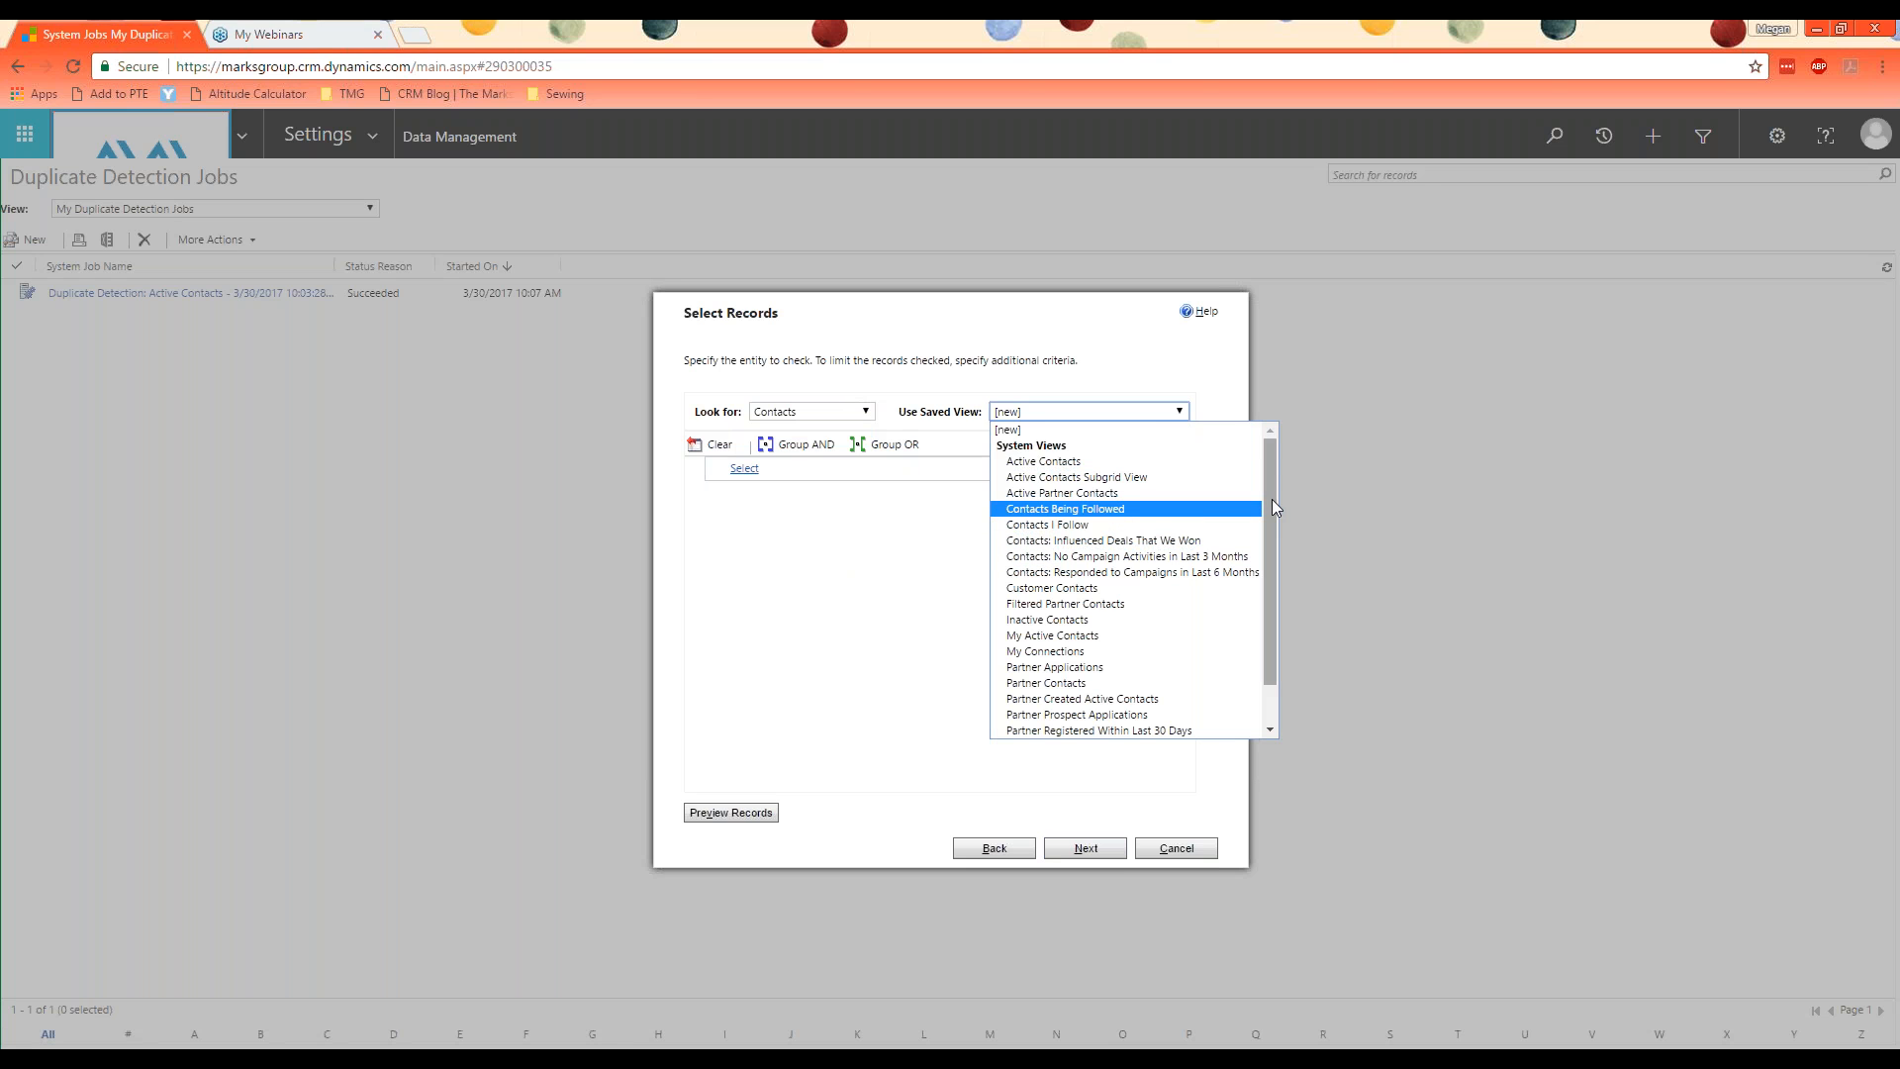
{"action": "left_click_drag", "start_coordinate": [1268, 495], "coordinate": [1263, 566]}
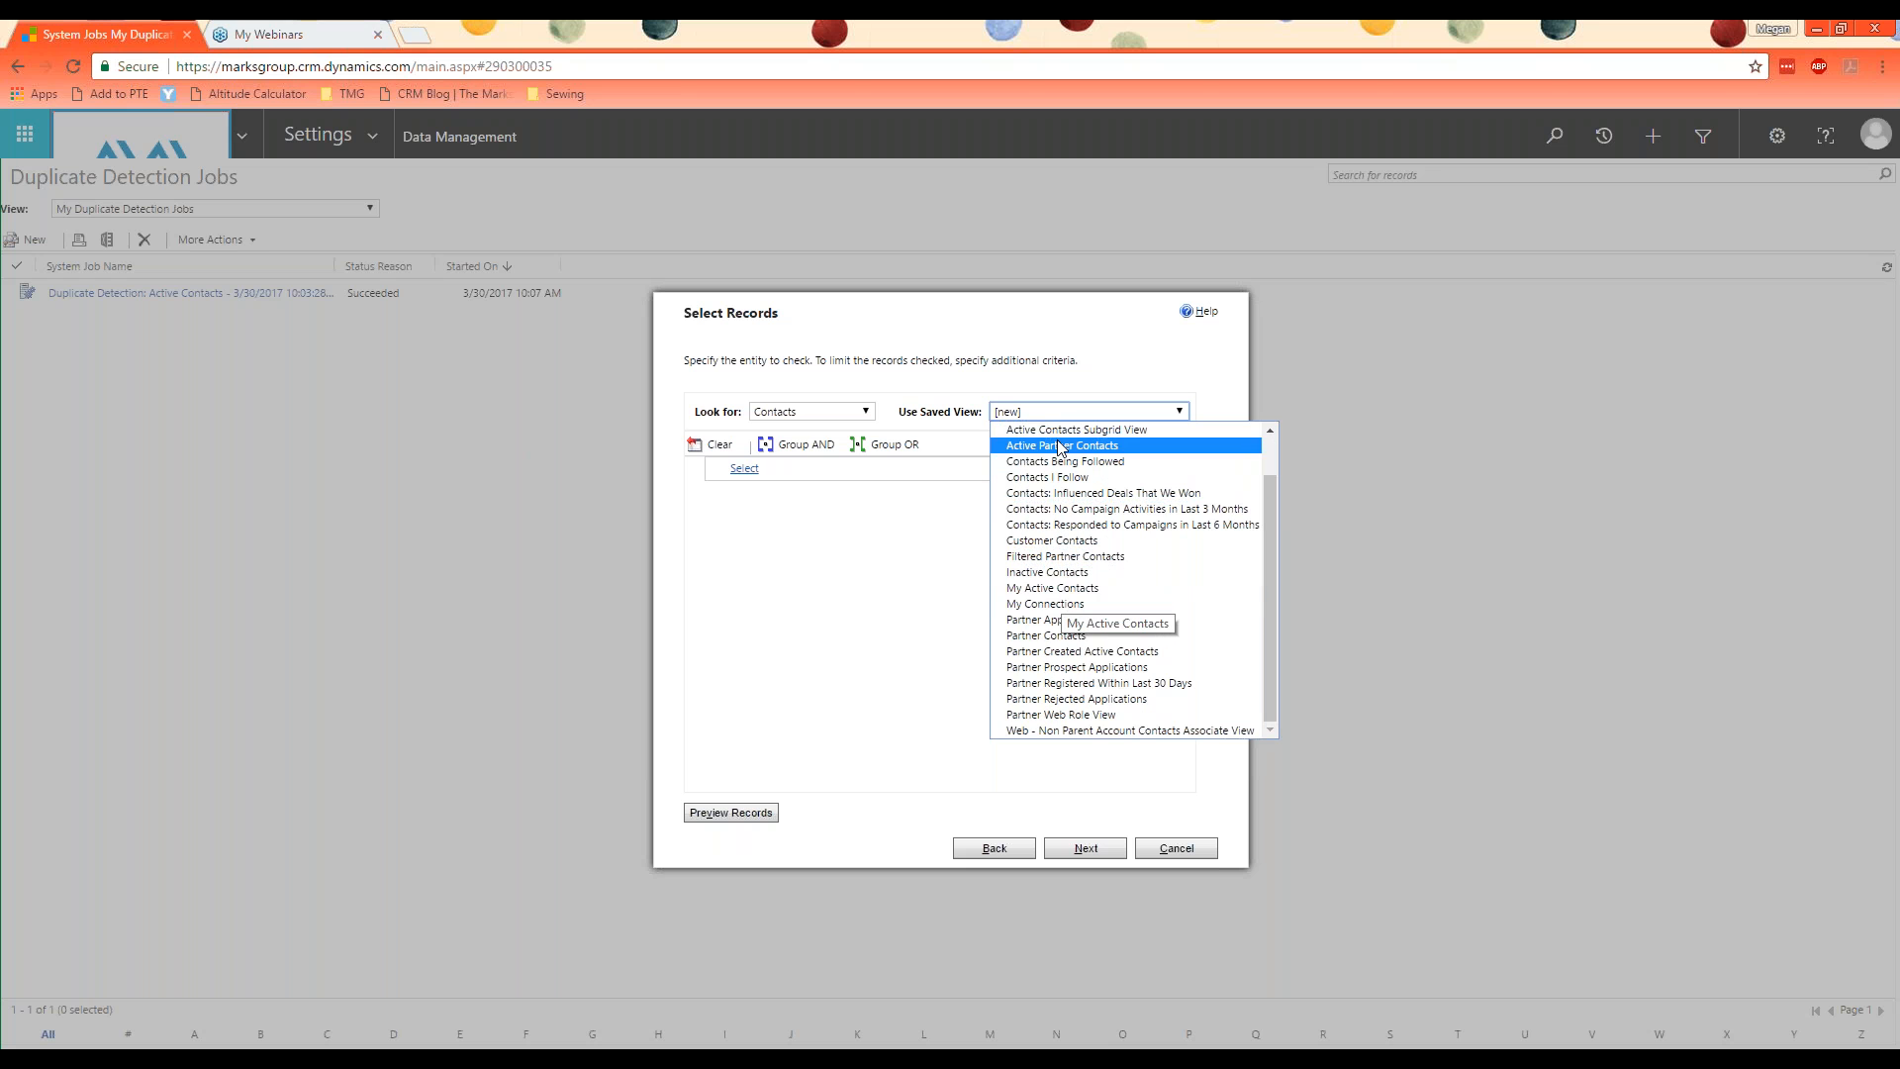
{"action": "left_click", "coordinate": [1010, 589]}
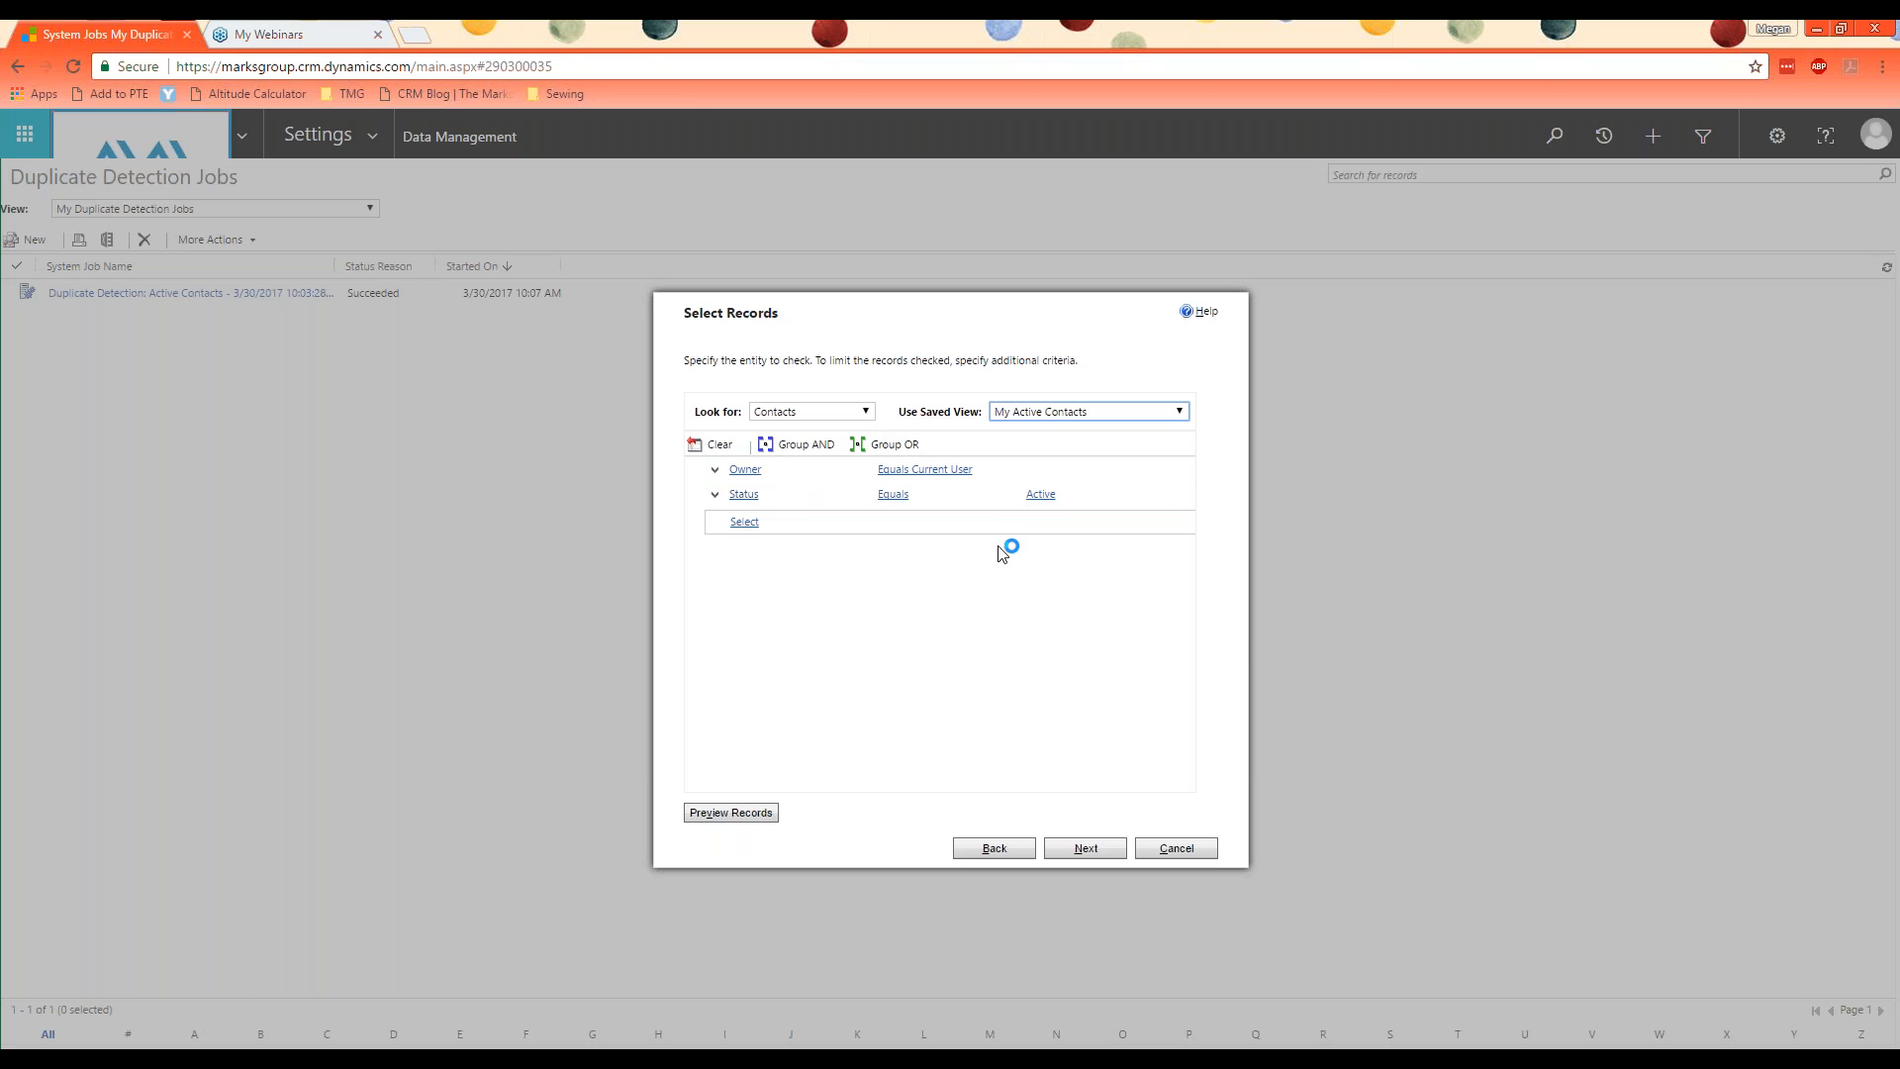
Step: Turn off the completion email for the duplicate detection job and submit it with the default name and start time
{"action": "left_click", "coordinate": [1066, 857]}
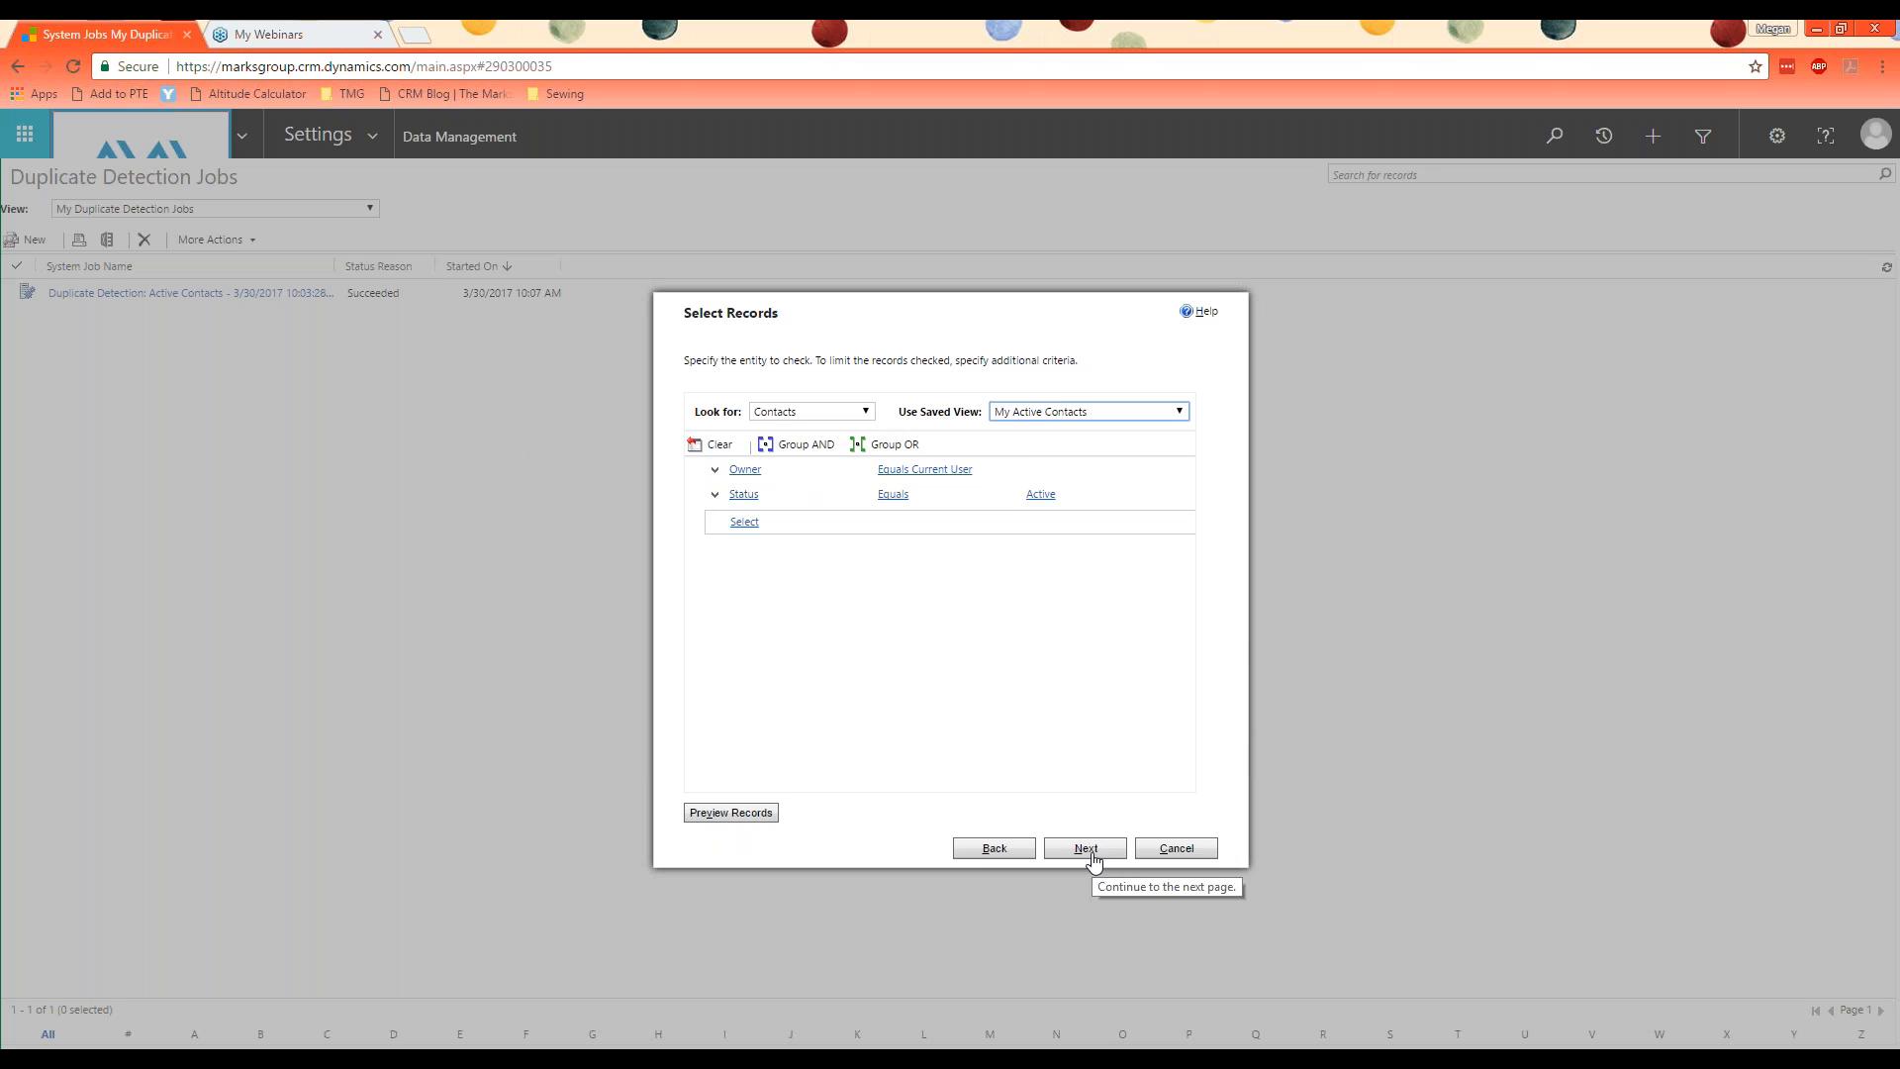
{"action": "left_click", "coordinate": [995, 848]}
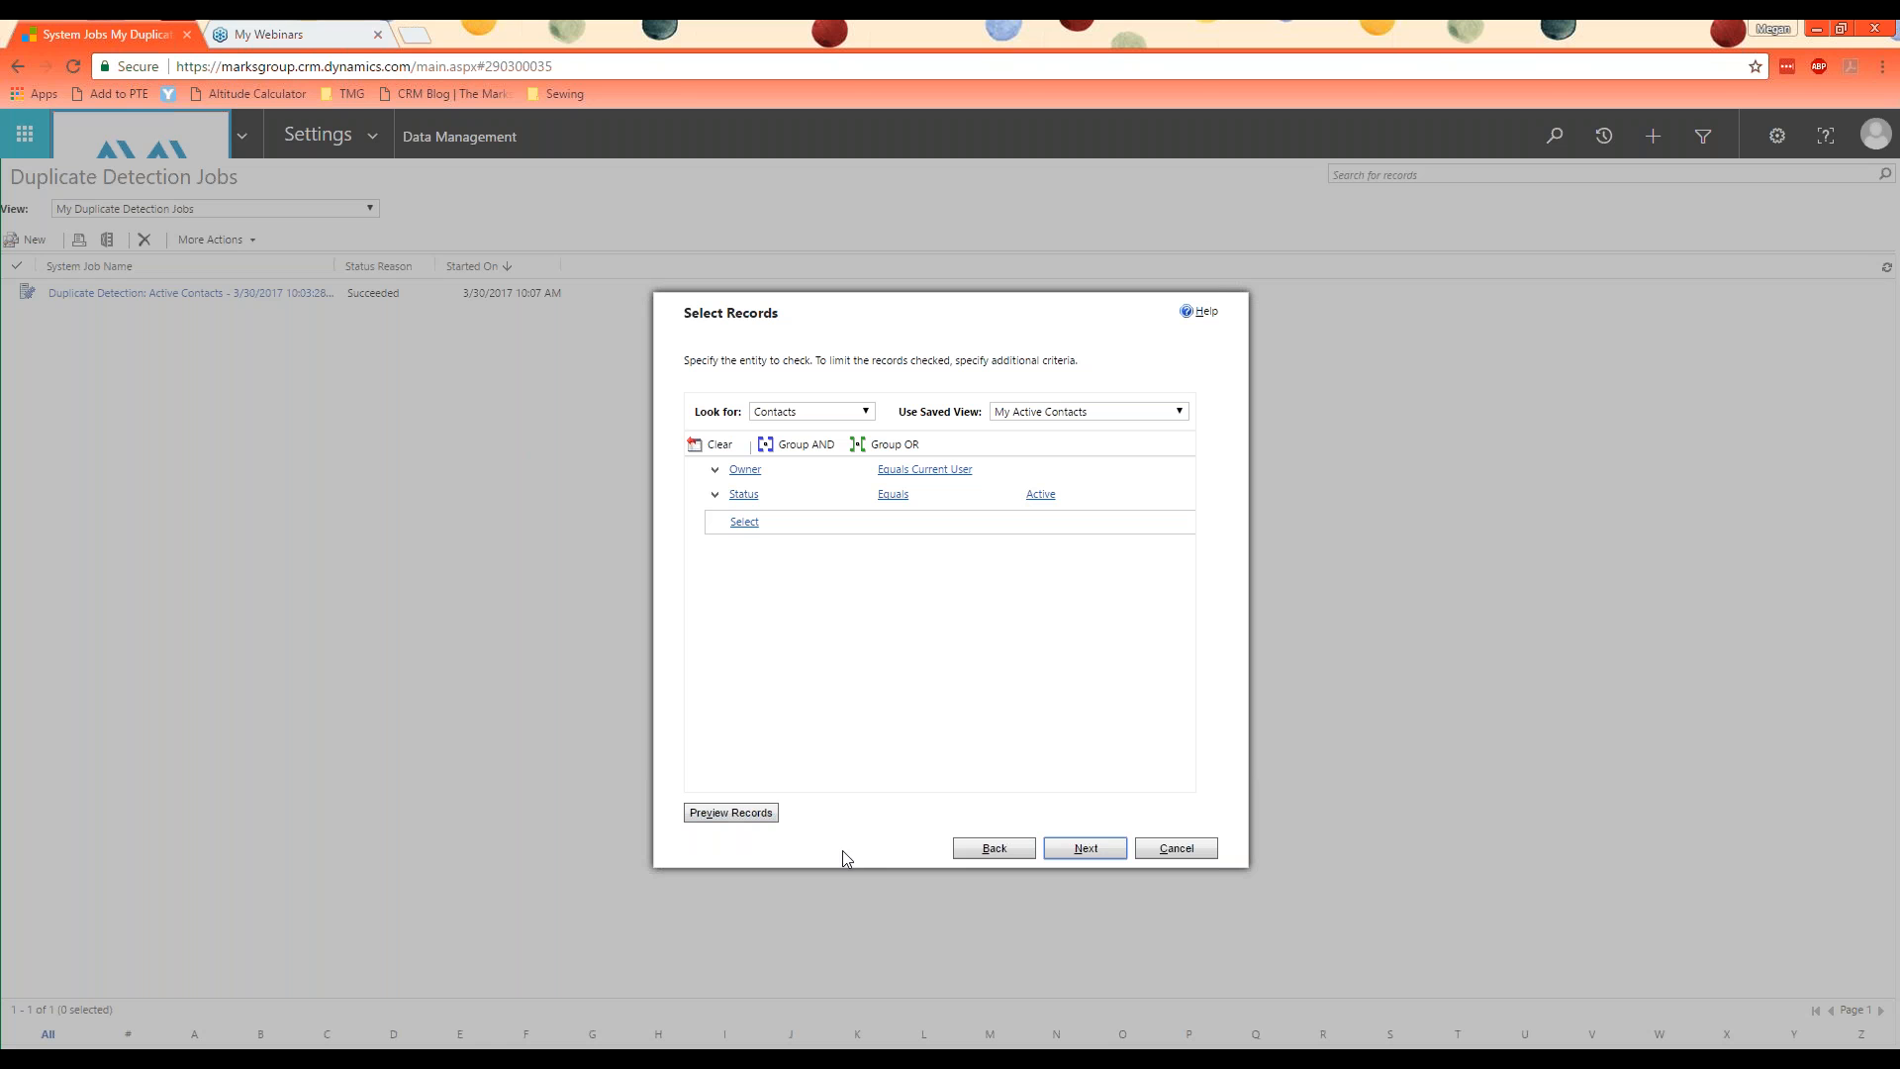
{"action": "left_click", "coordinate": [1077, 847]}
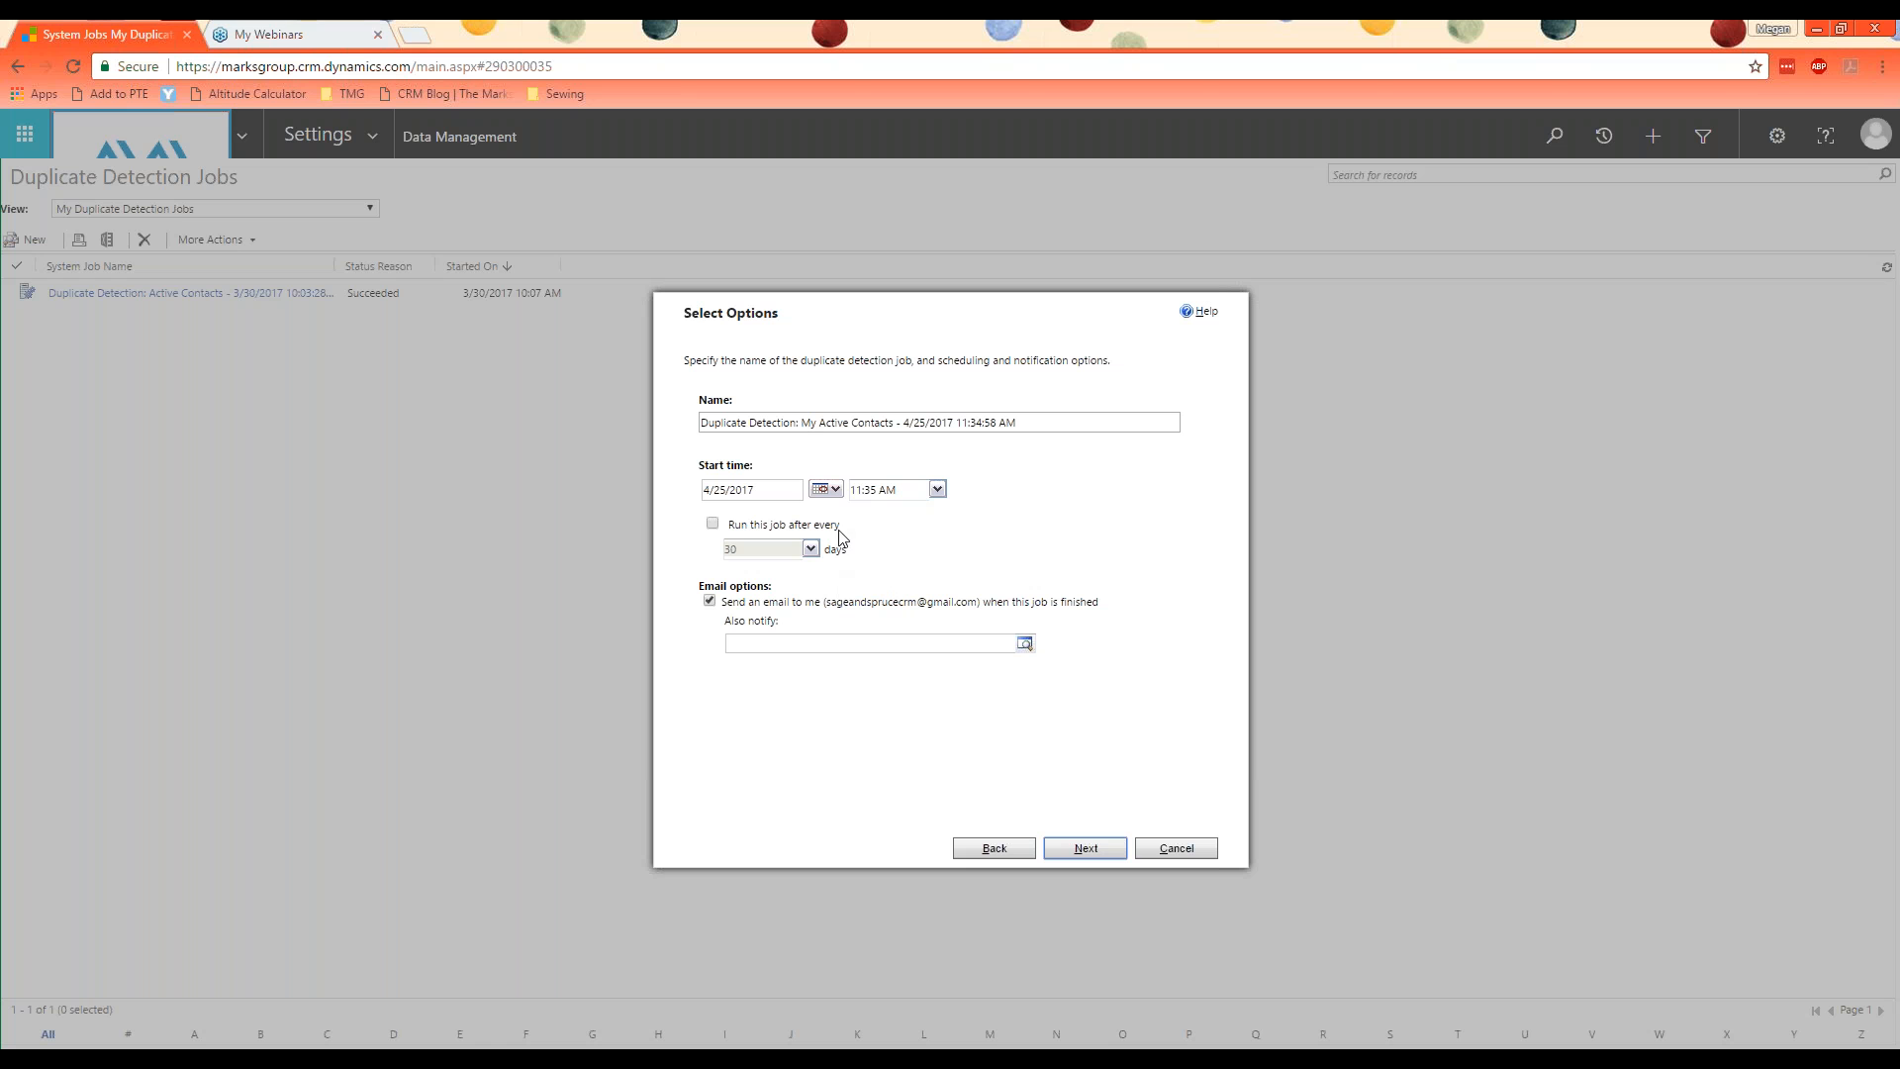
{"action": "left_click", "coordinate": [710, 602]}
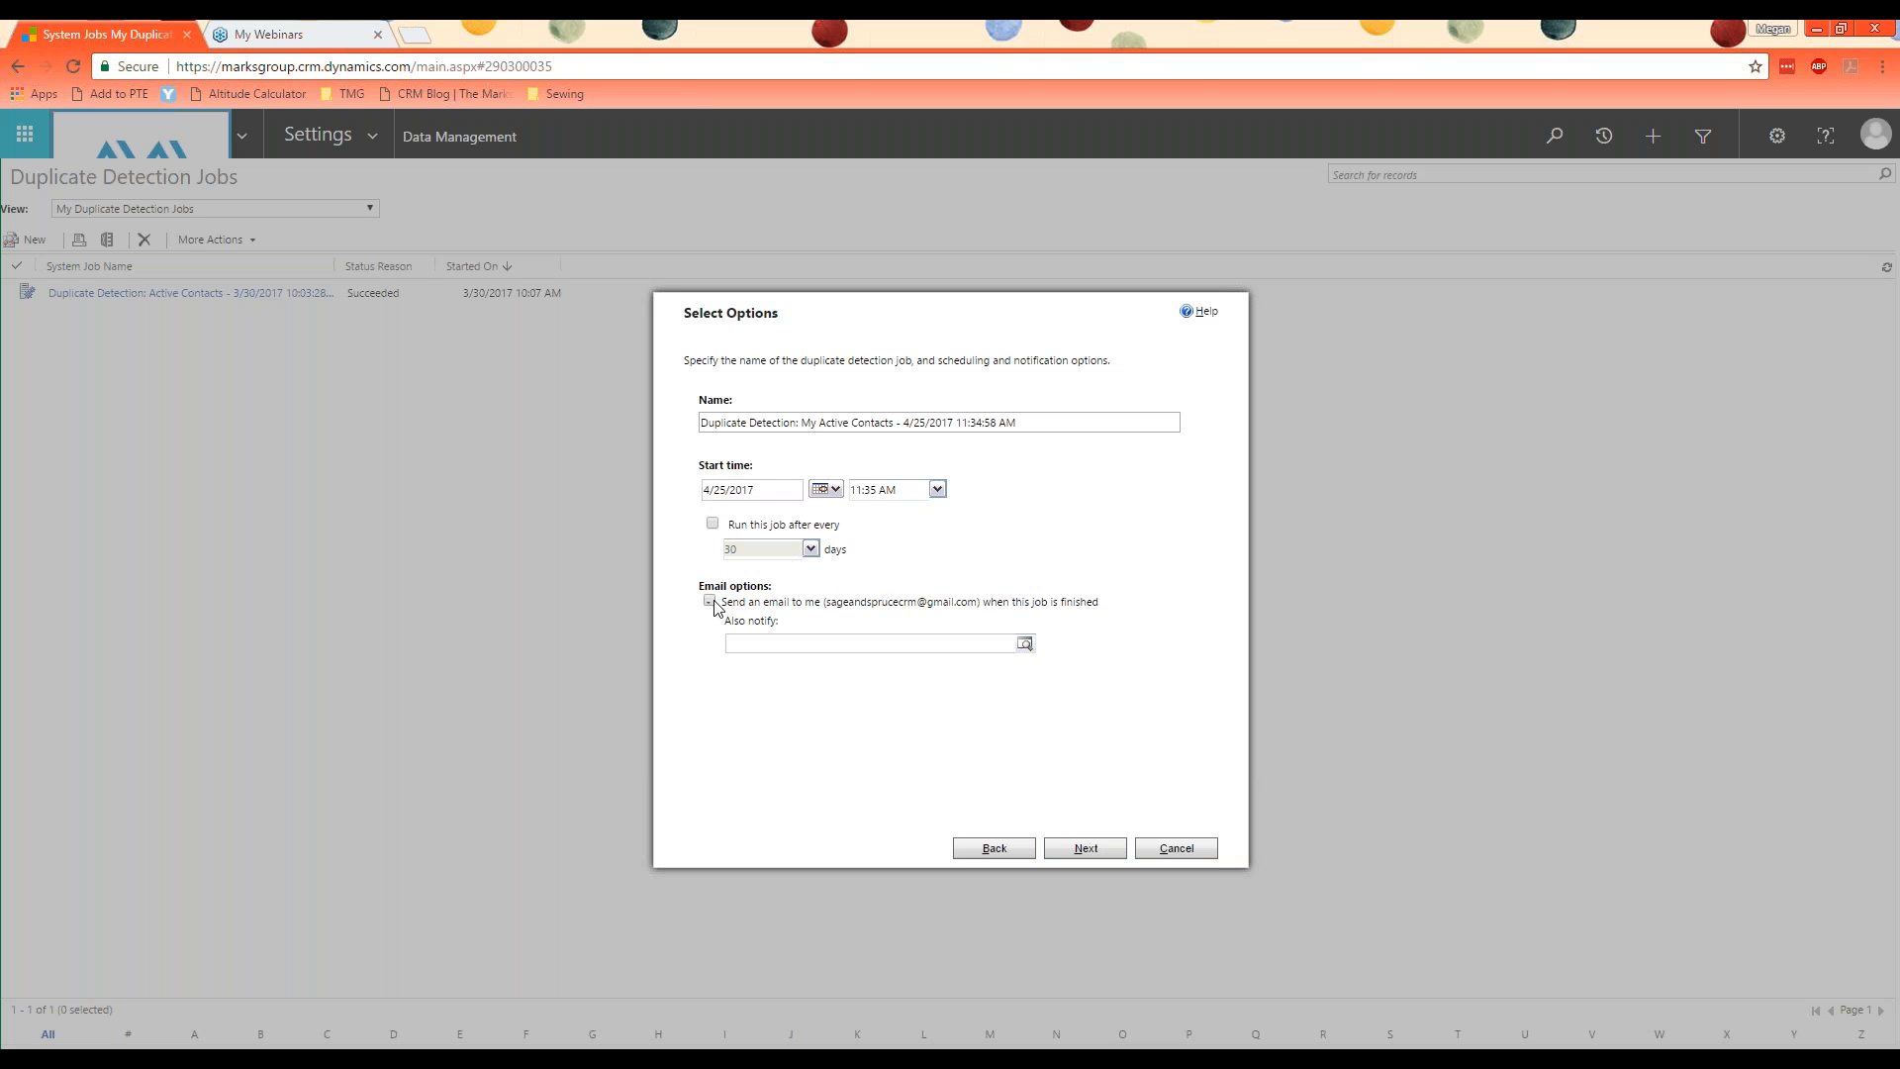
{"action": "left_click", "coordinate": [1069, 849]}
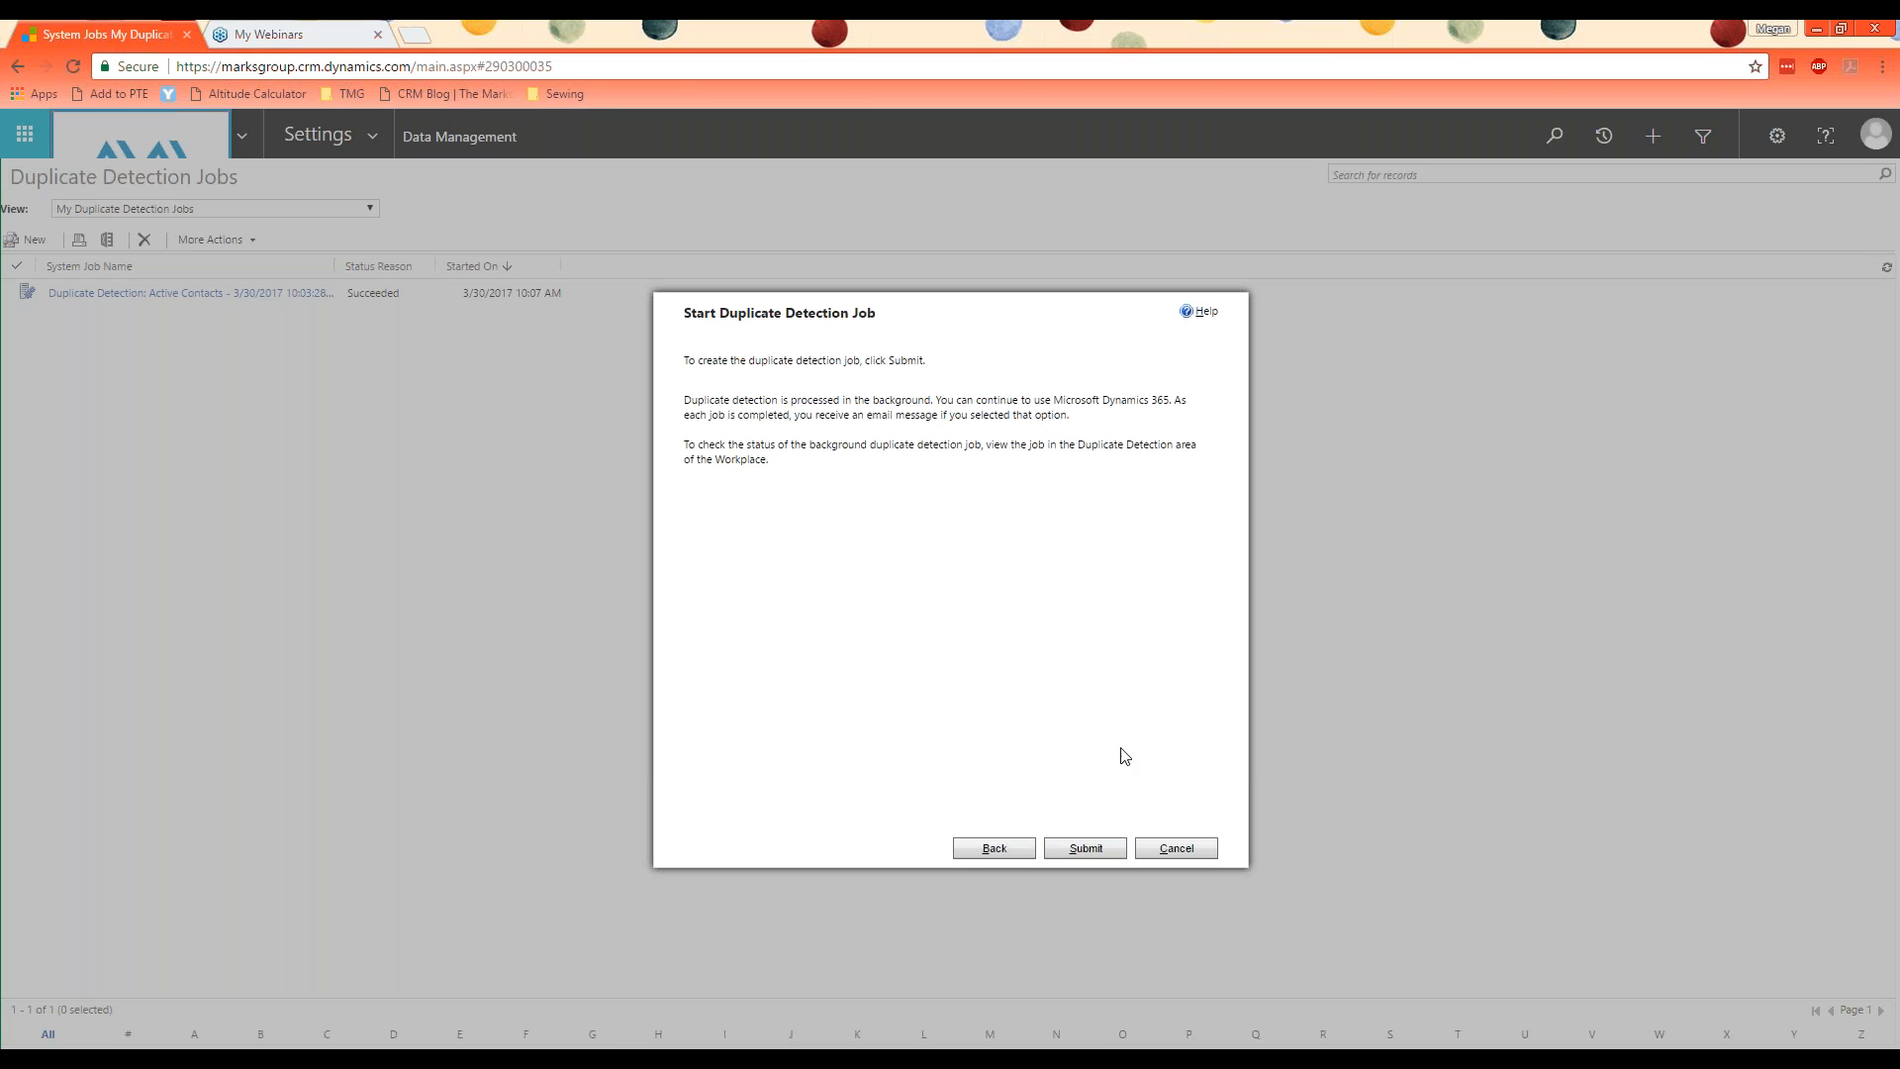
{"action": "left_click", "coordinate": [1089, 857]}
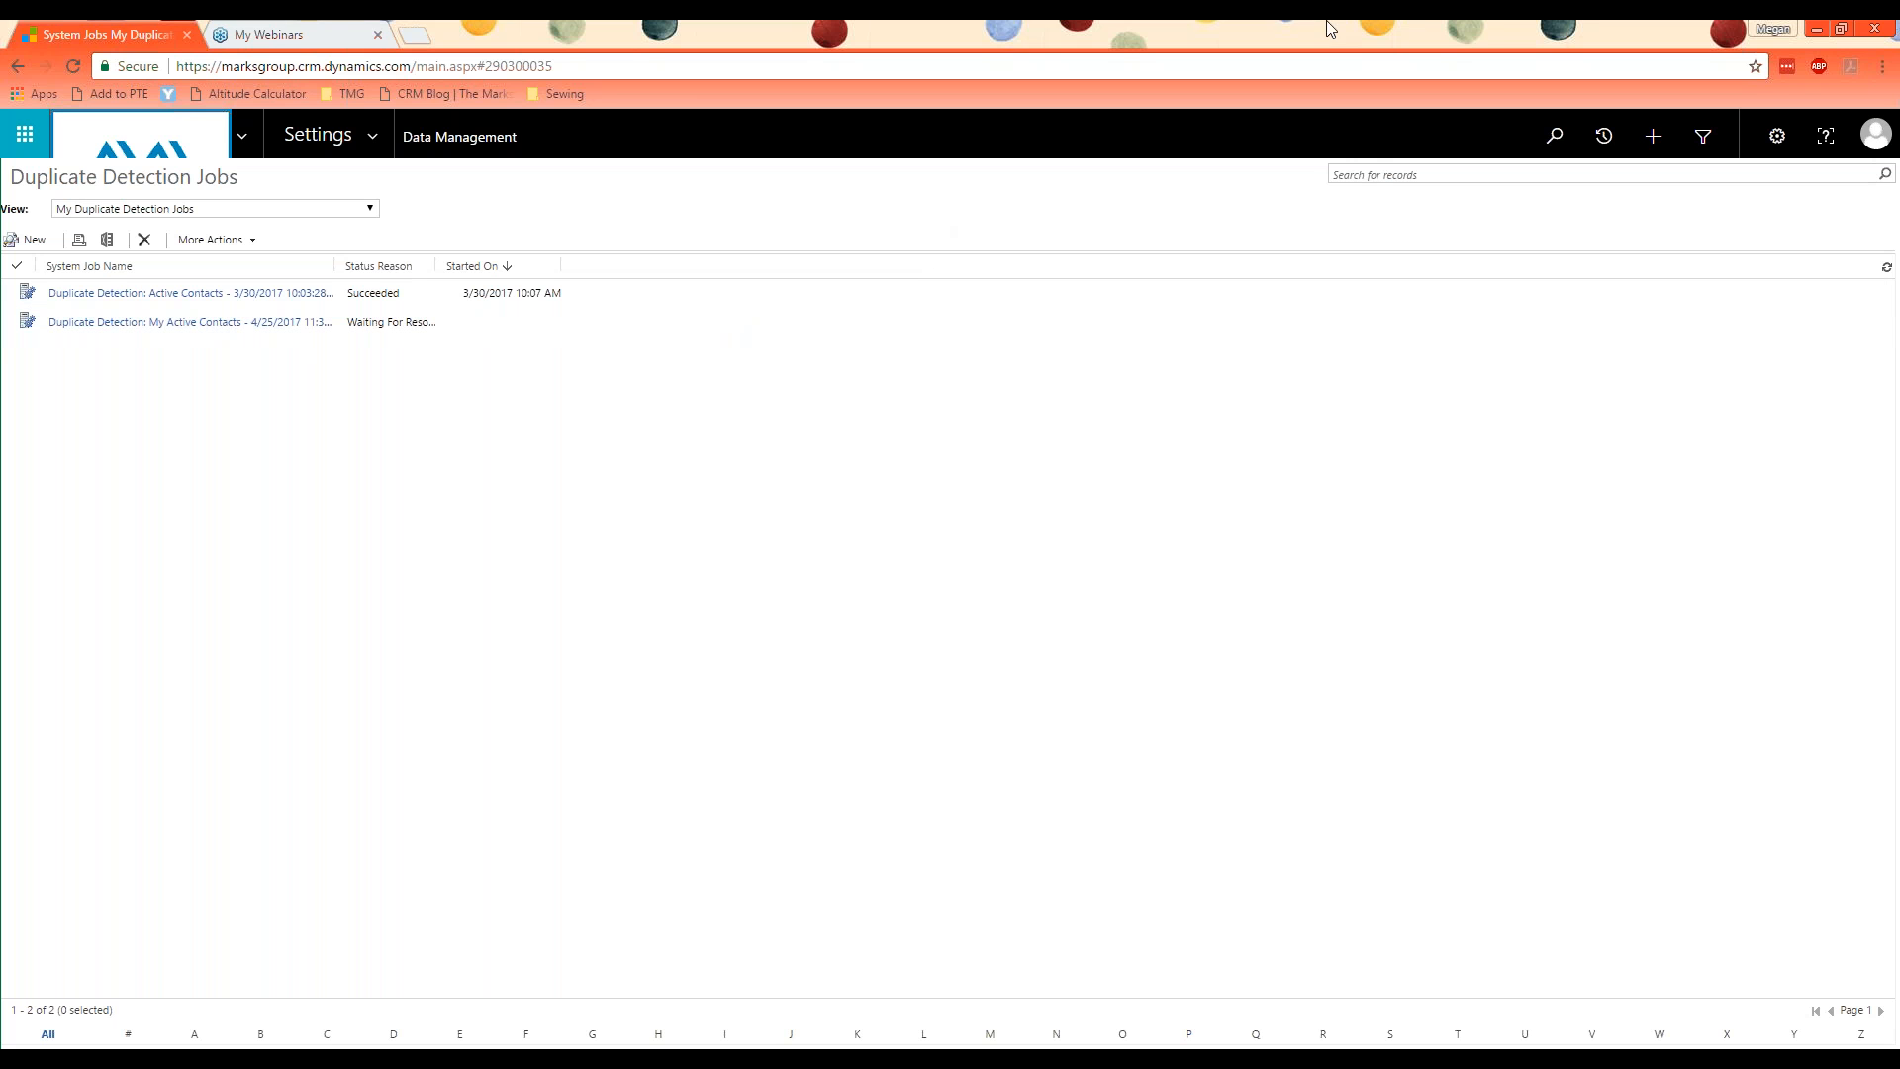
Step: Refresh the list of duplicate detection jobs to check the status of the submitted job
{"action": "left_click", "coordinate": [1831, 31]}
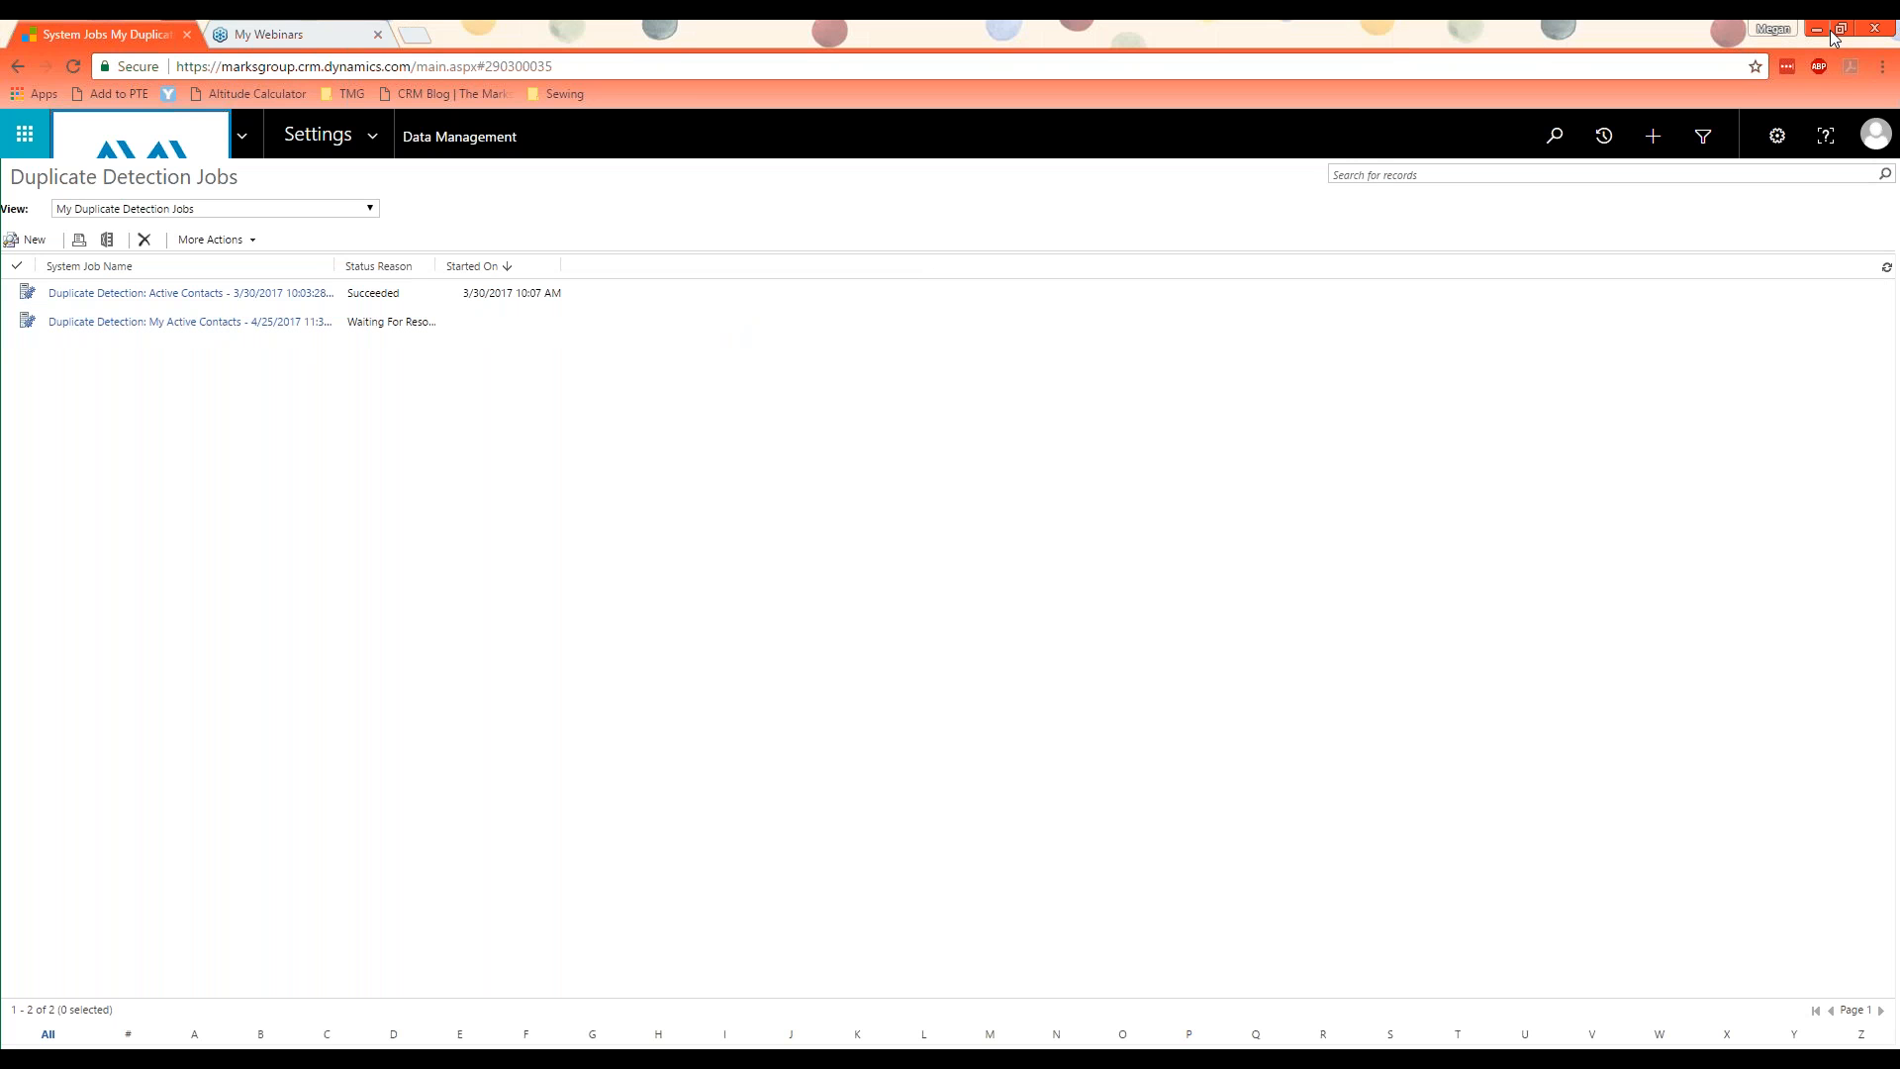
{"action": "left_click", "coordinate": [1886, 267]}
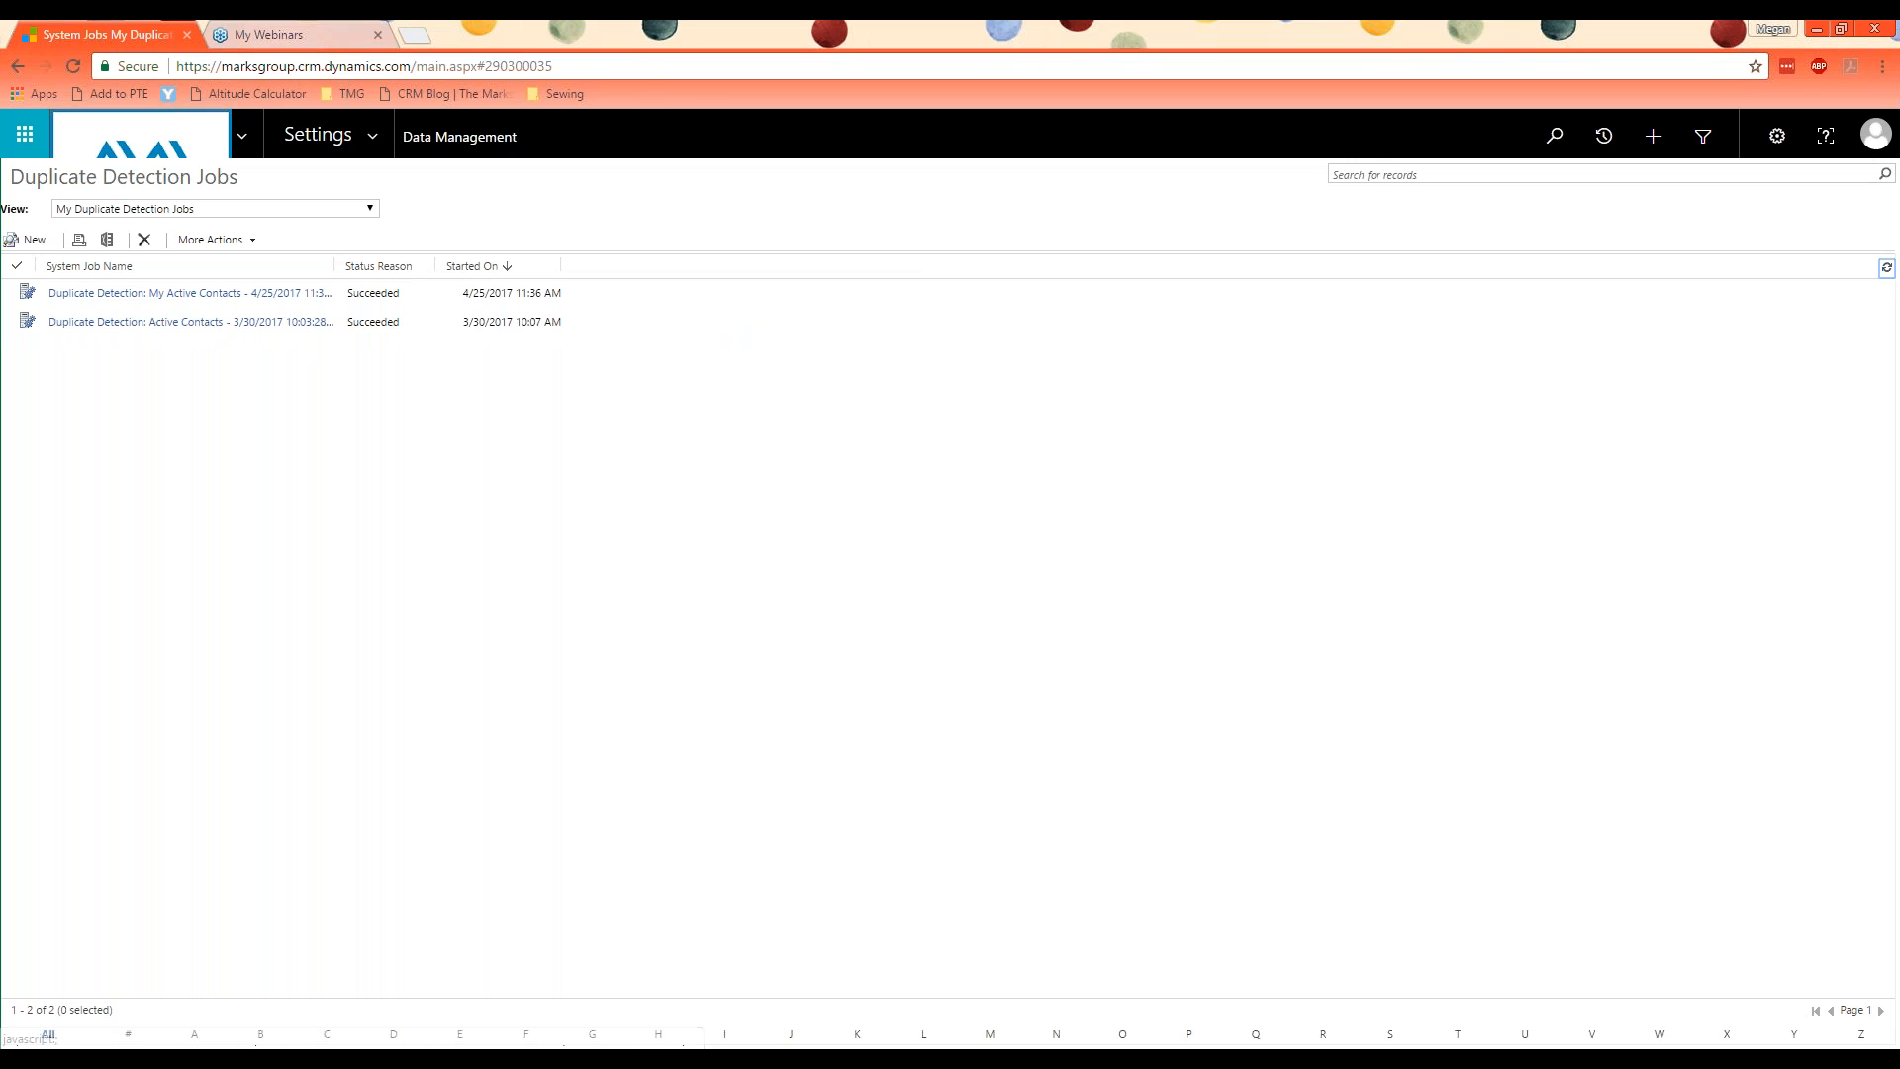
{"action": "left_click", "coordinate": [1492, 53]}
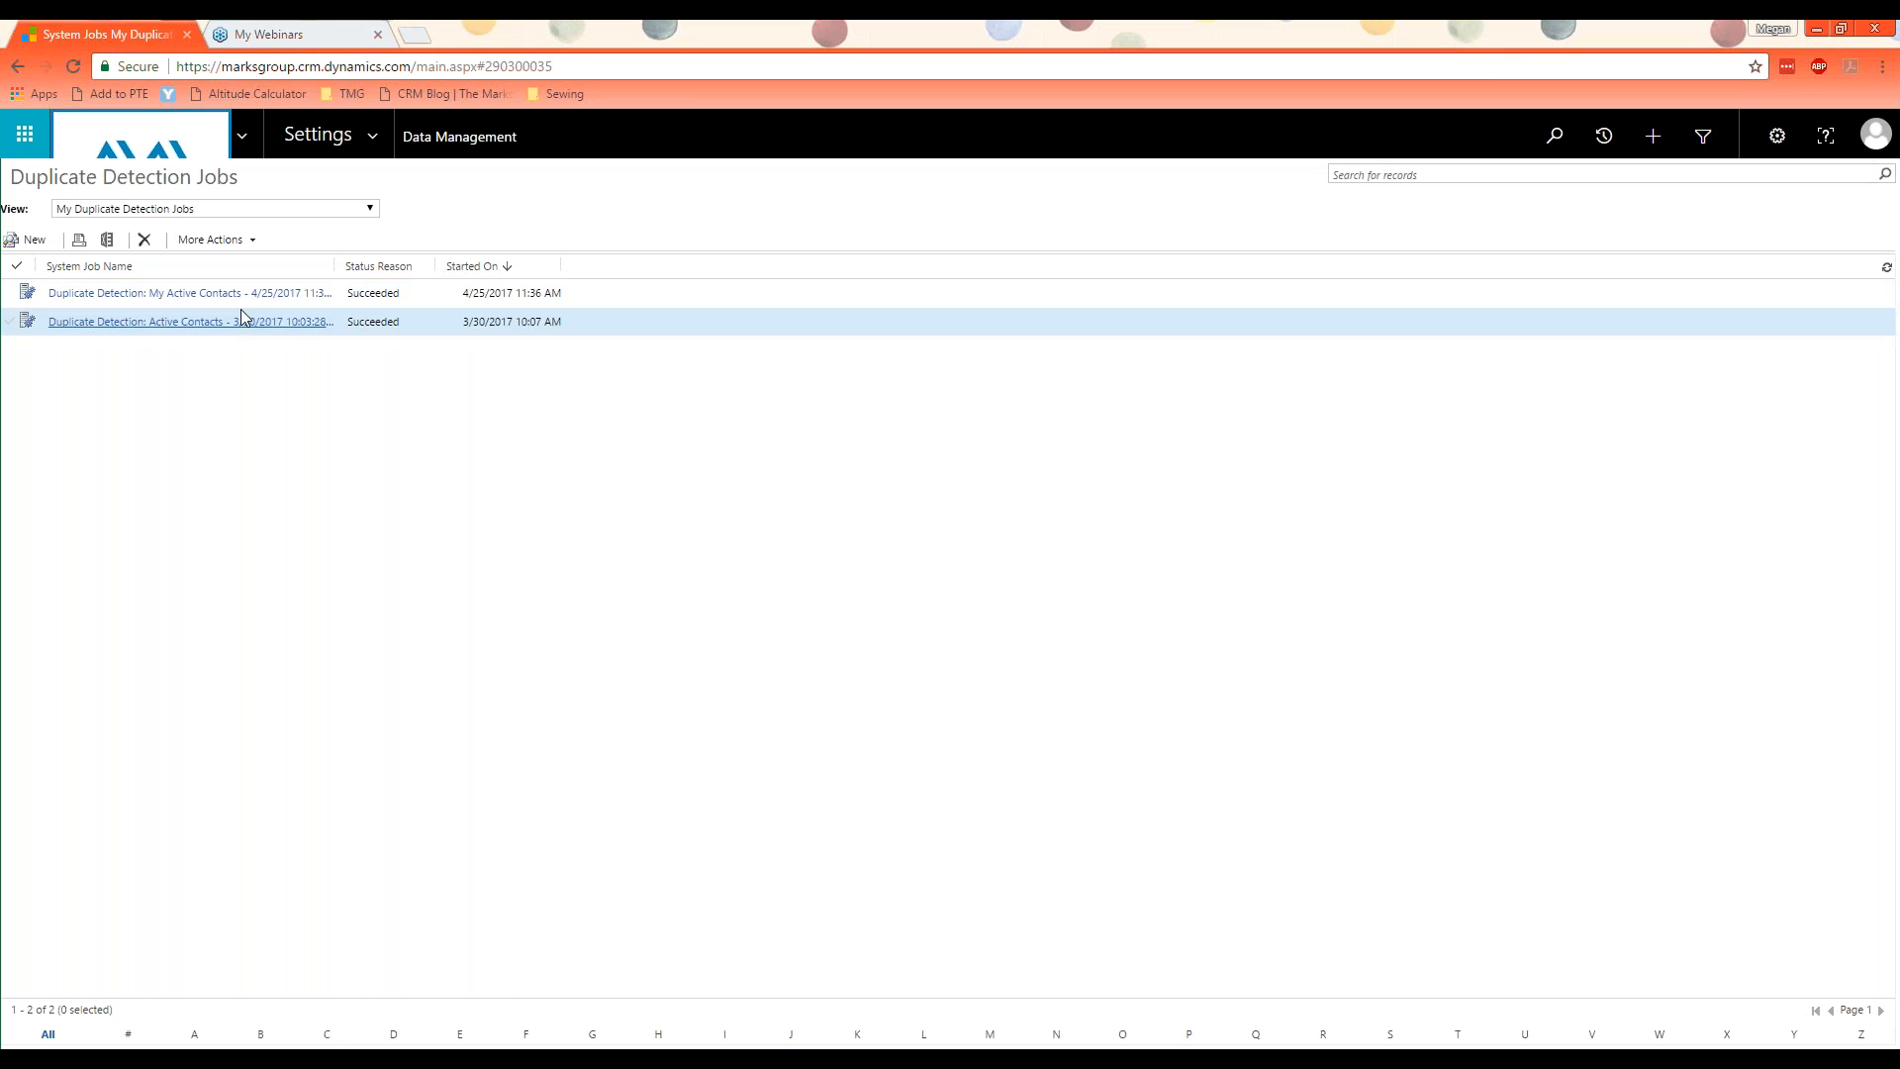
Step: Open the duplicates found by the new My Active Contacts job and widen the Full Name and Email columns of the main record list
{"action": "left_click", "coordinate": [277, 297]}
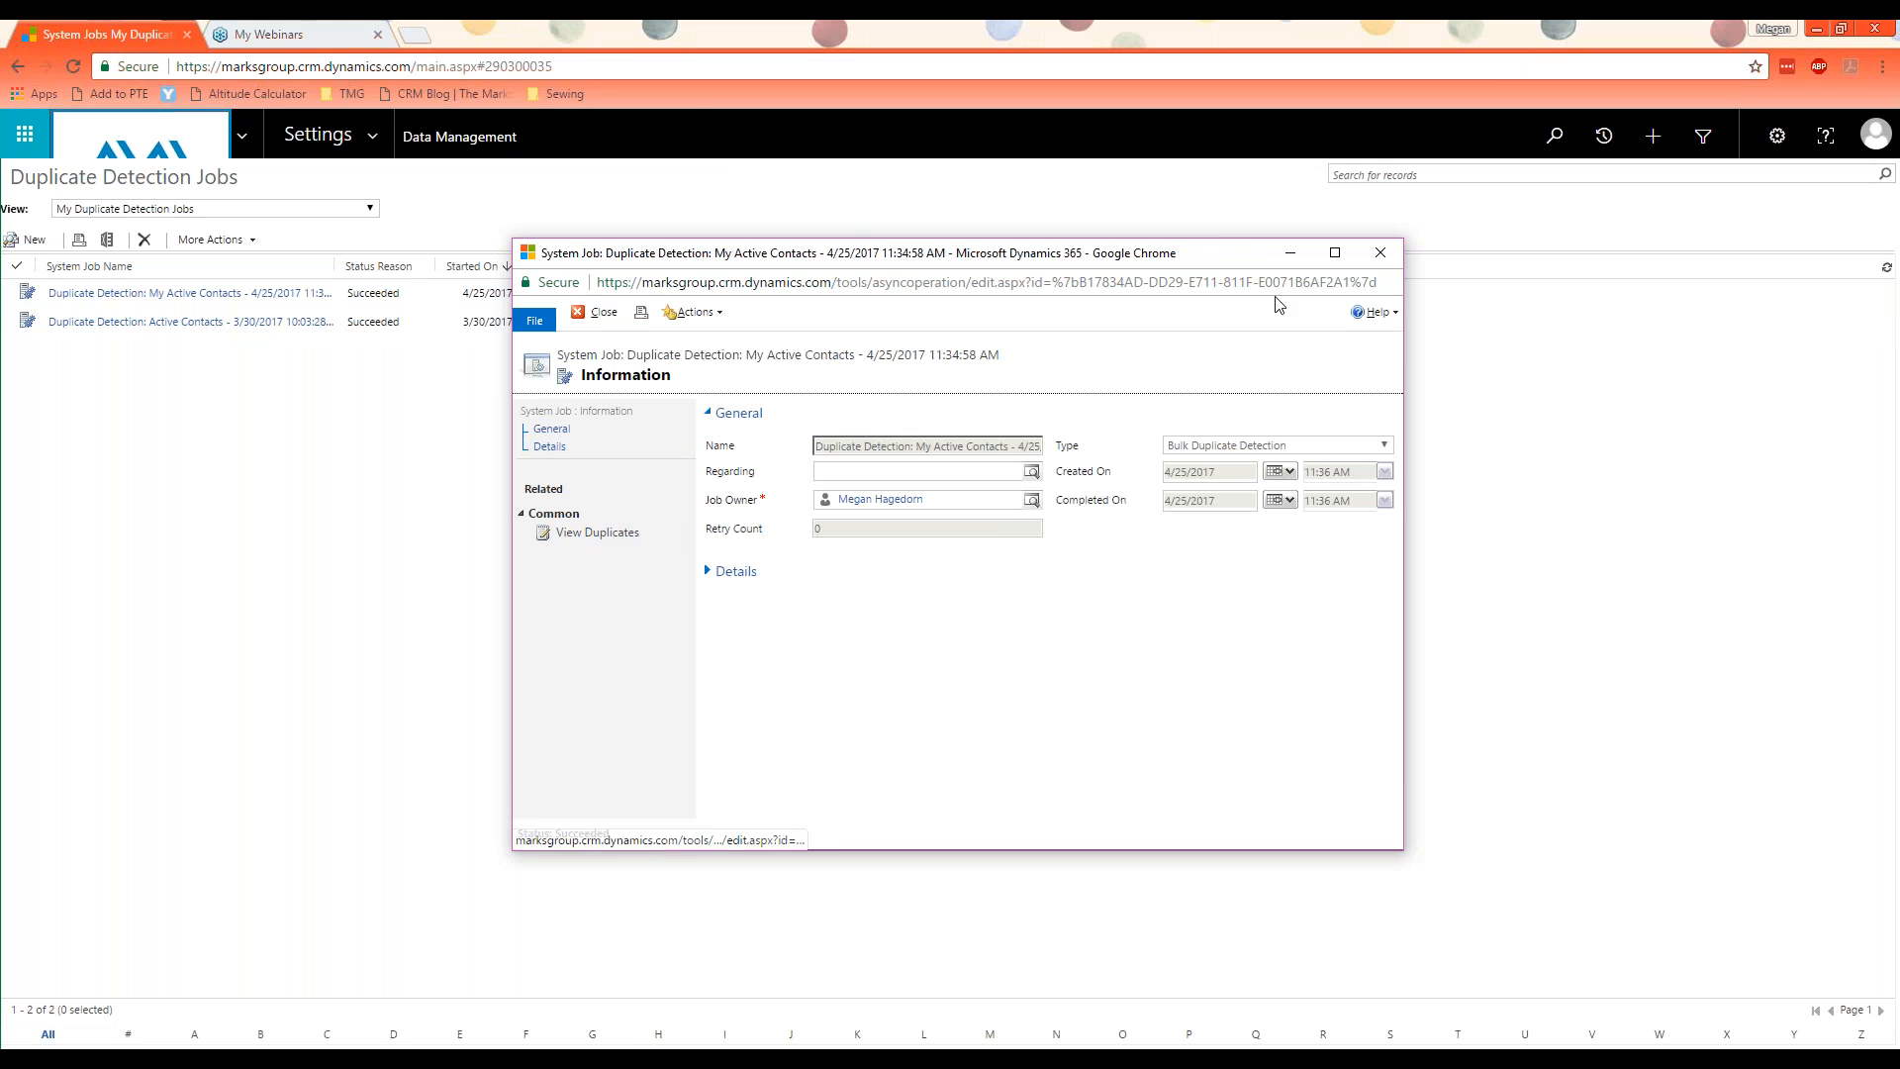
{"action": "left_click", "coordinate": [1335, 253]}
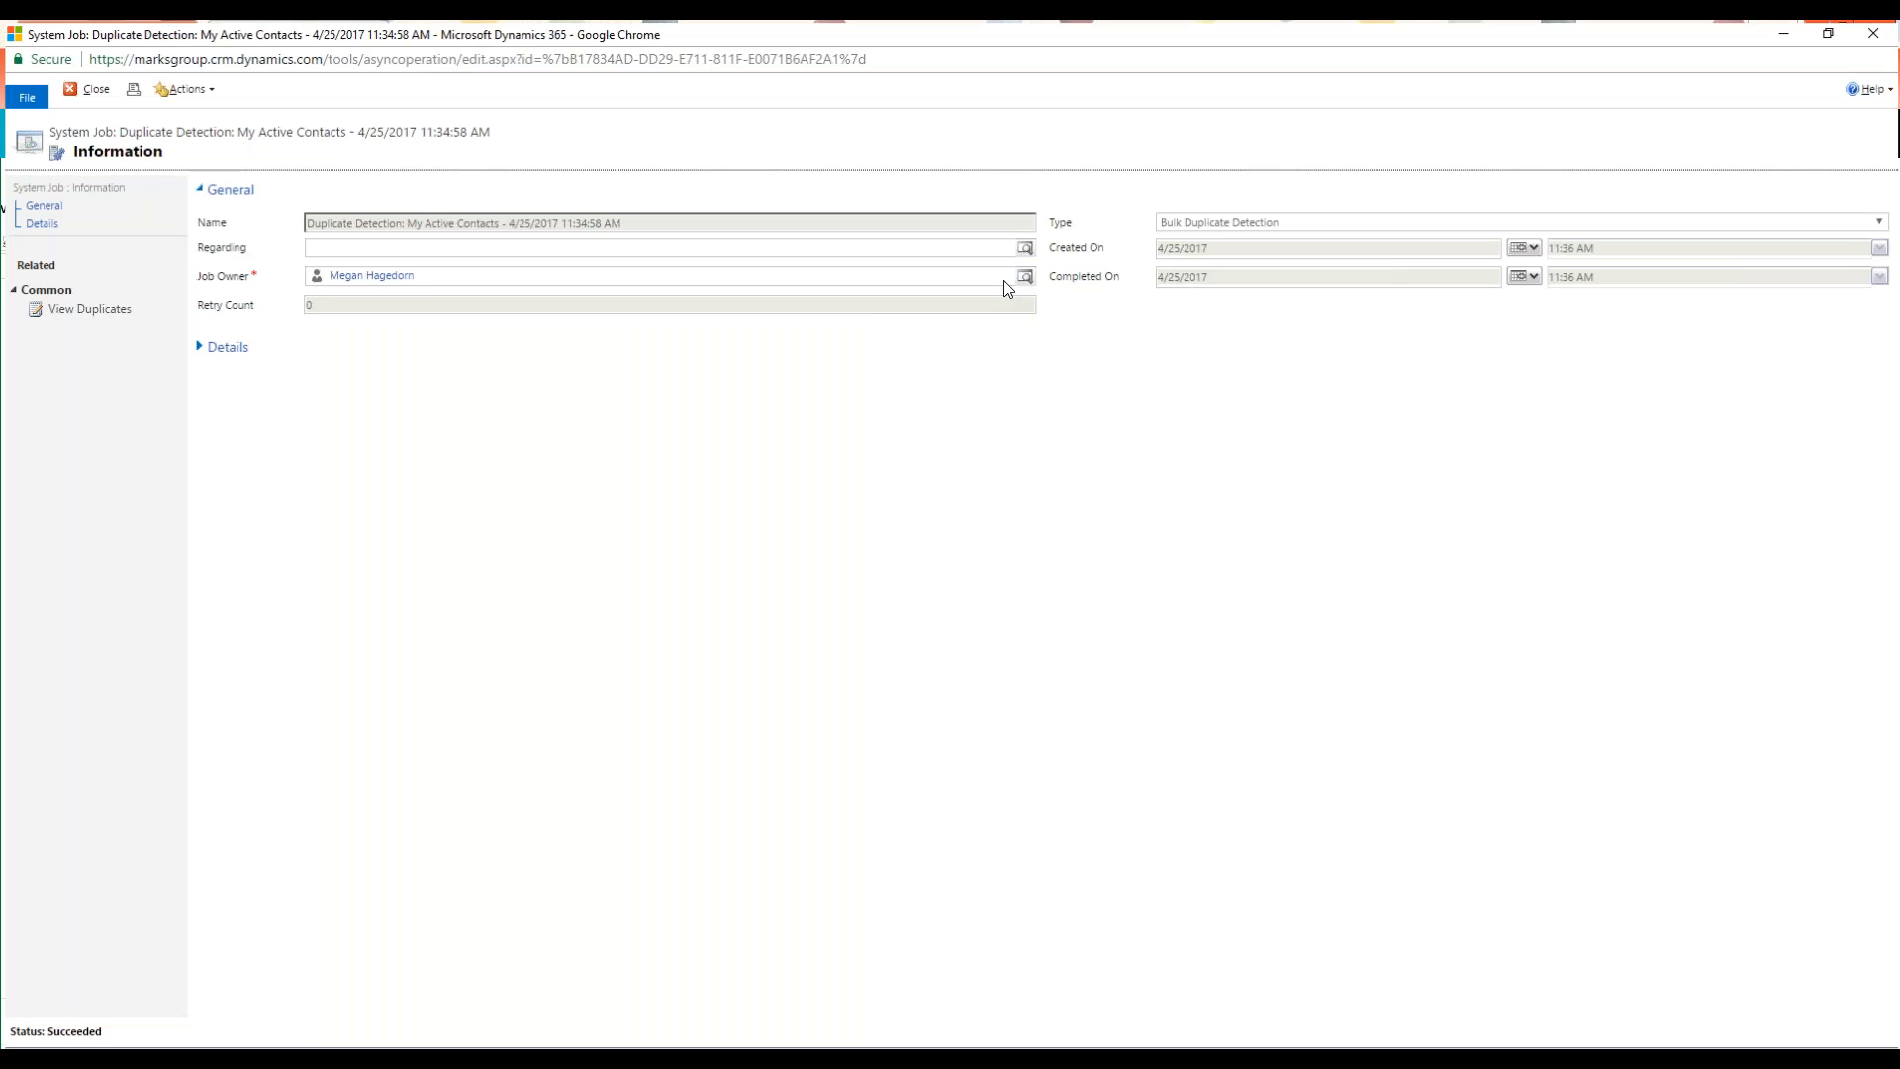
{"action": "left_click", "coordinate": [74, 314]}
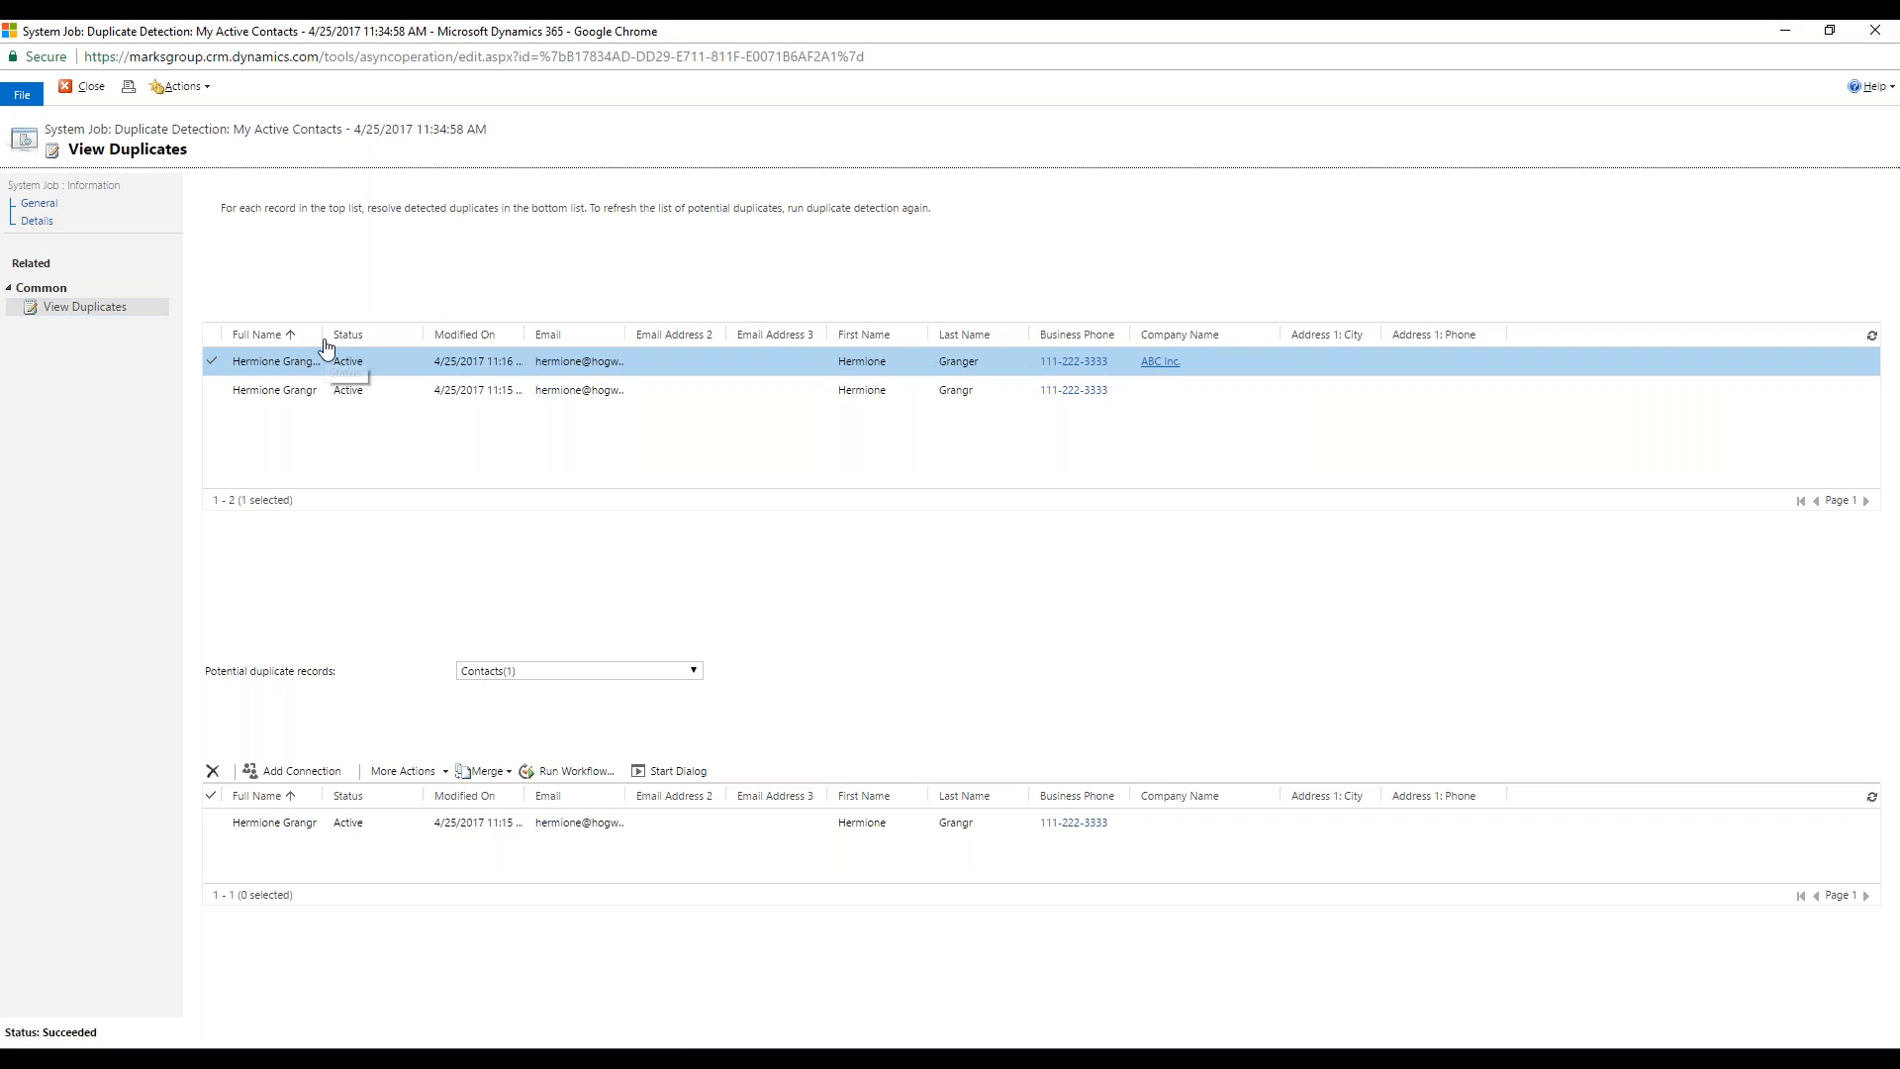
{"action": "left_click_drag", "start_coordinate": [323, 336], "coordinate": [394, 353]}
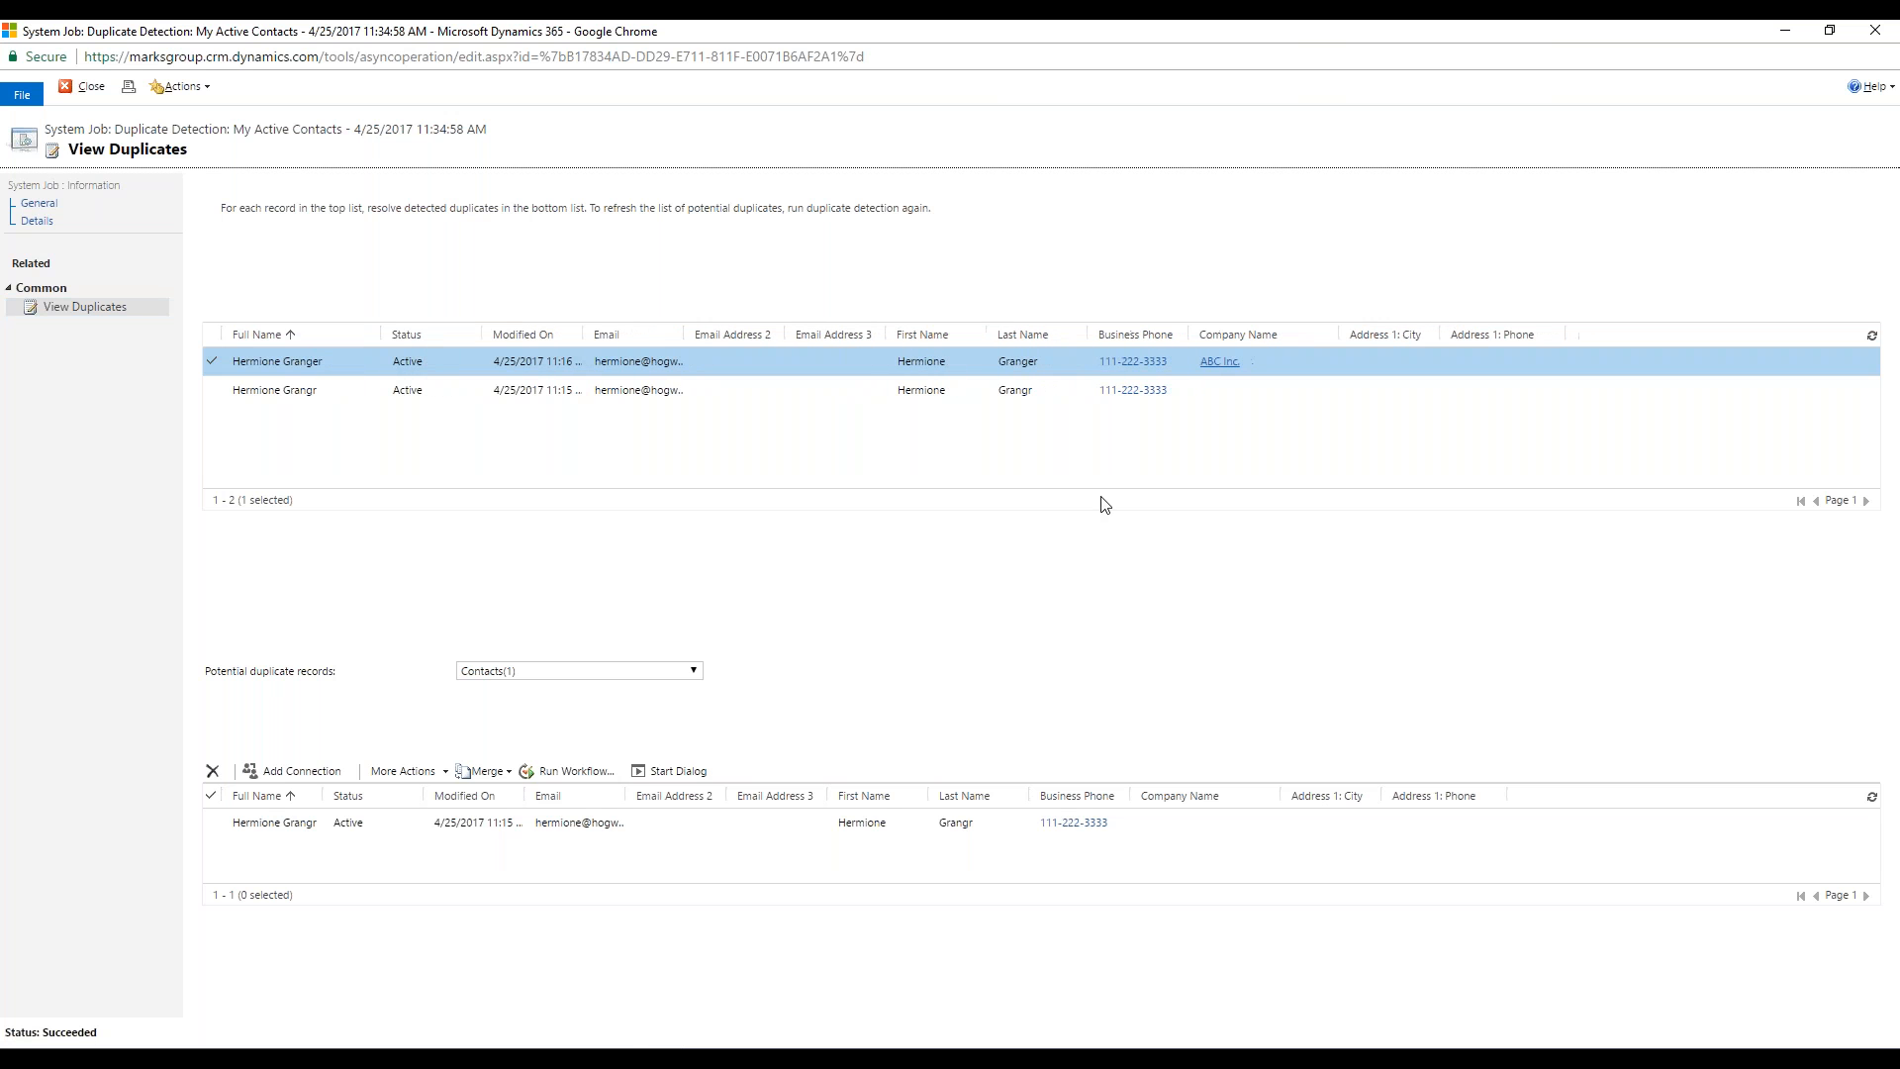
{"action": "left_click_drag", "start_coordinate": [684, 337], "coordinate": [752, 368]}
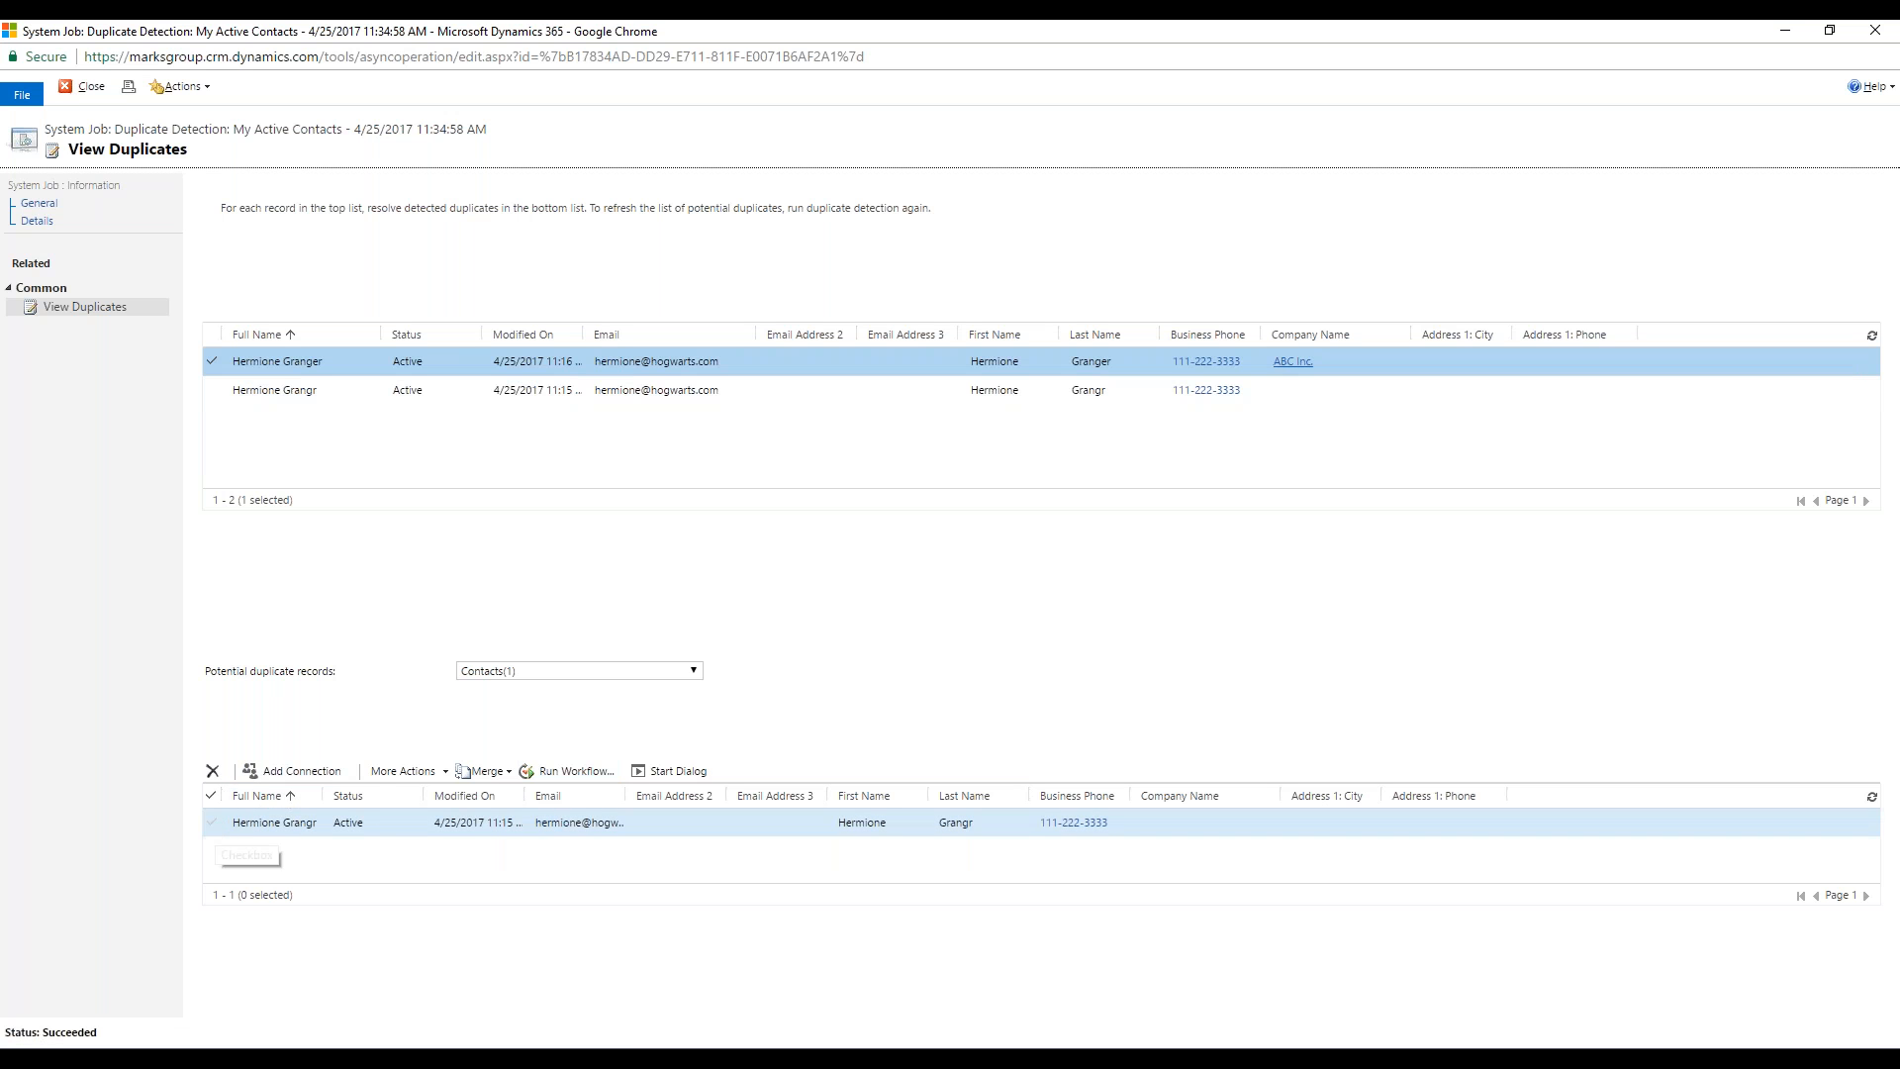
Step: Select the potential duplicate contact and start merging it using the Select Master option
{"action": "right_click", "coordinate": [211, 820]}
{"action": "left_click", "coordinate": [211, 820]}
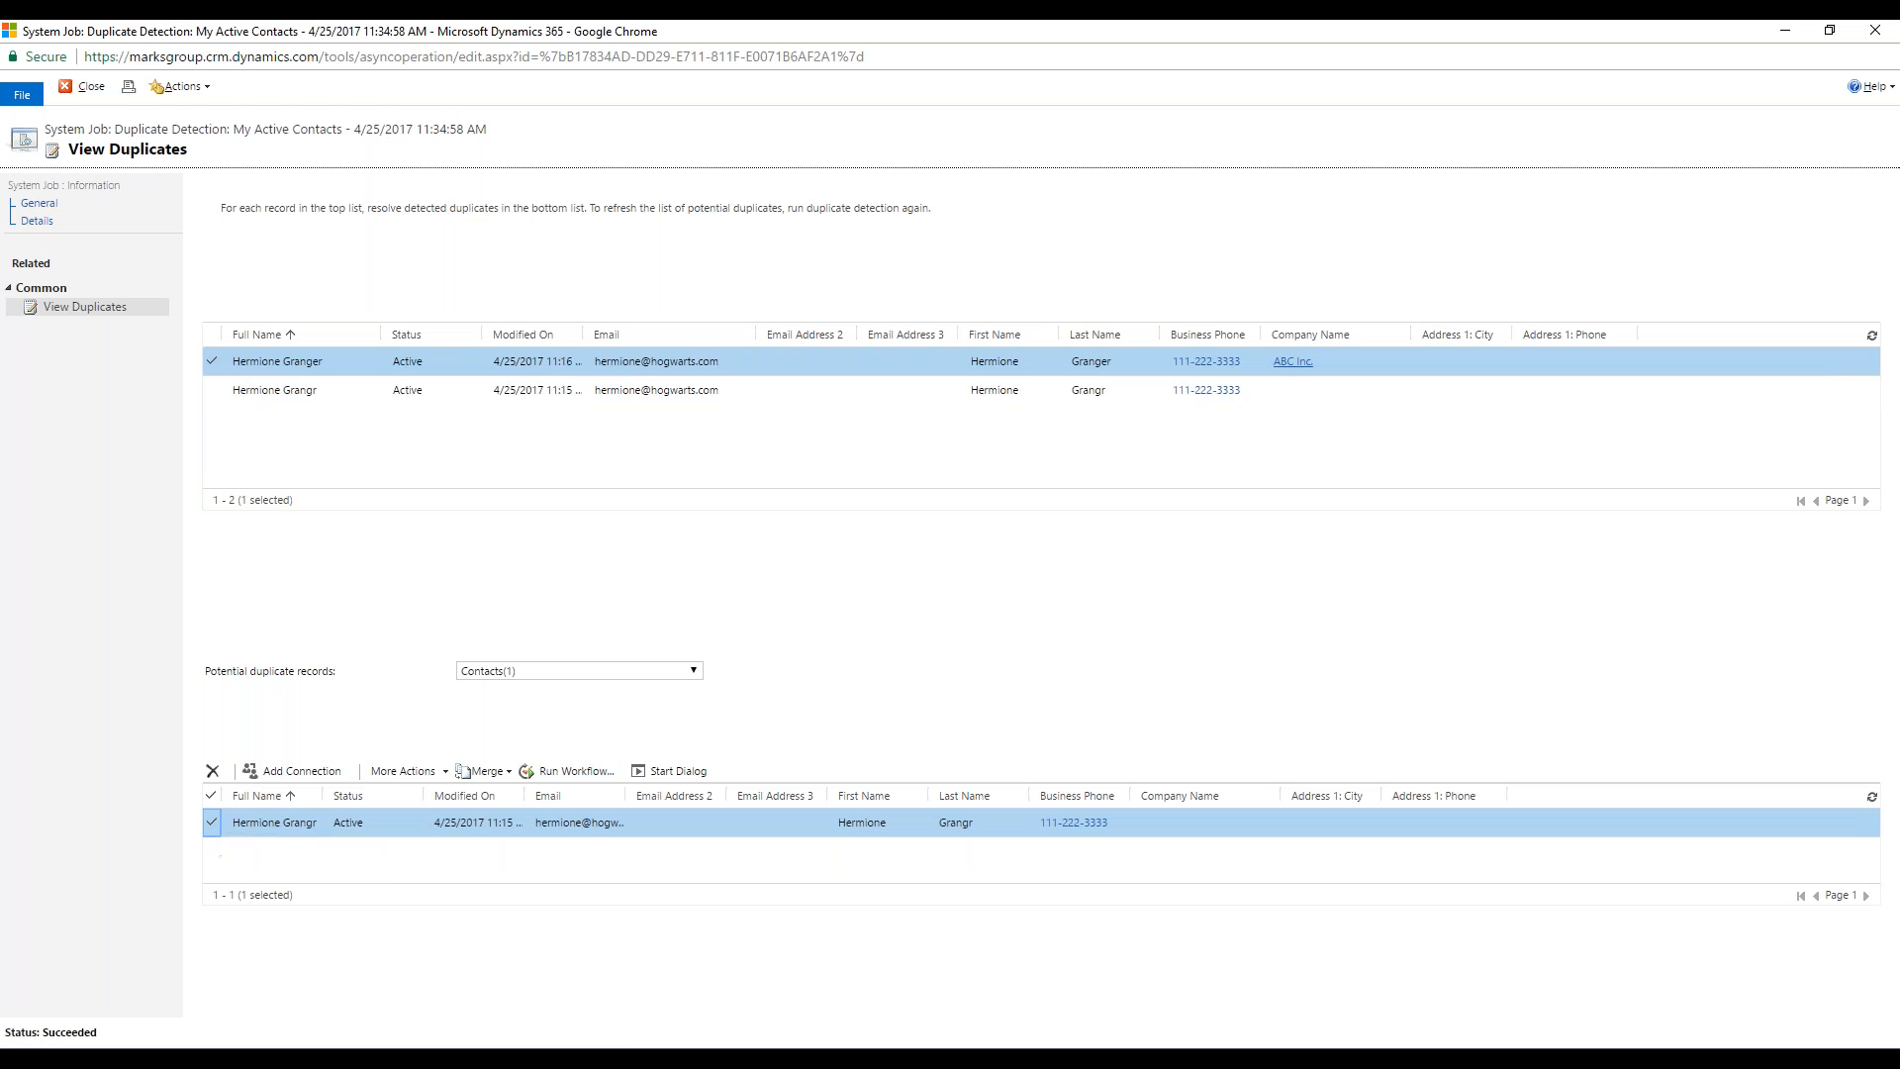
{"action": "left_click", "coordinate": [491, 773]}
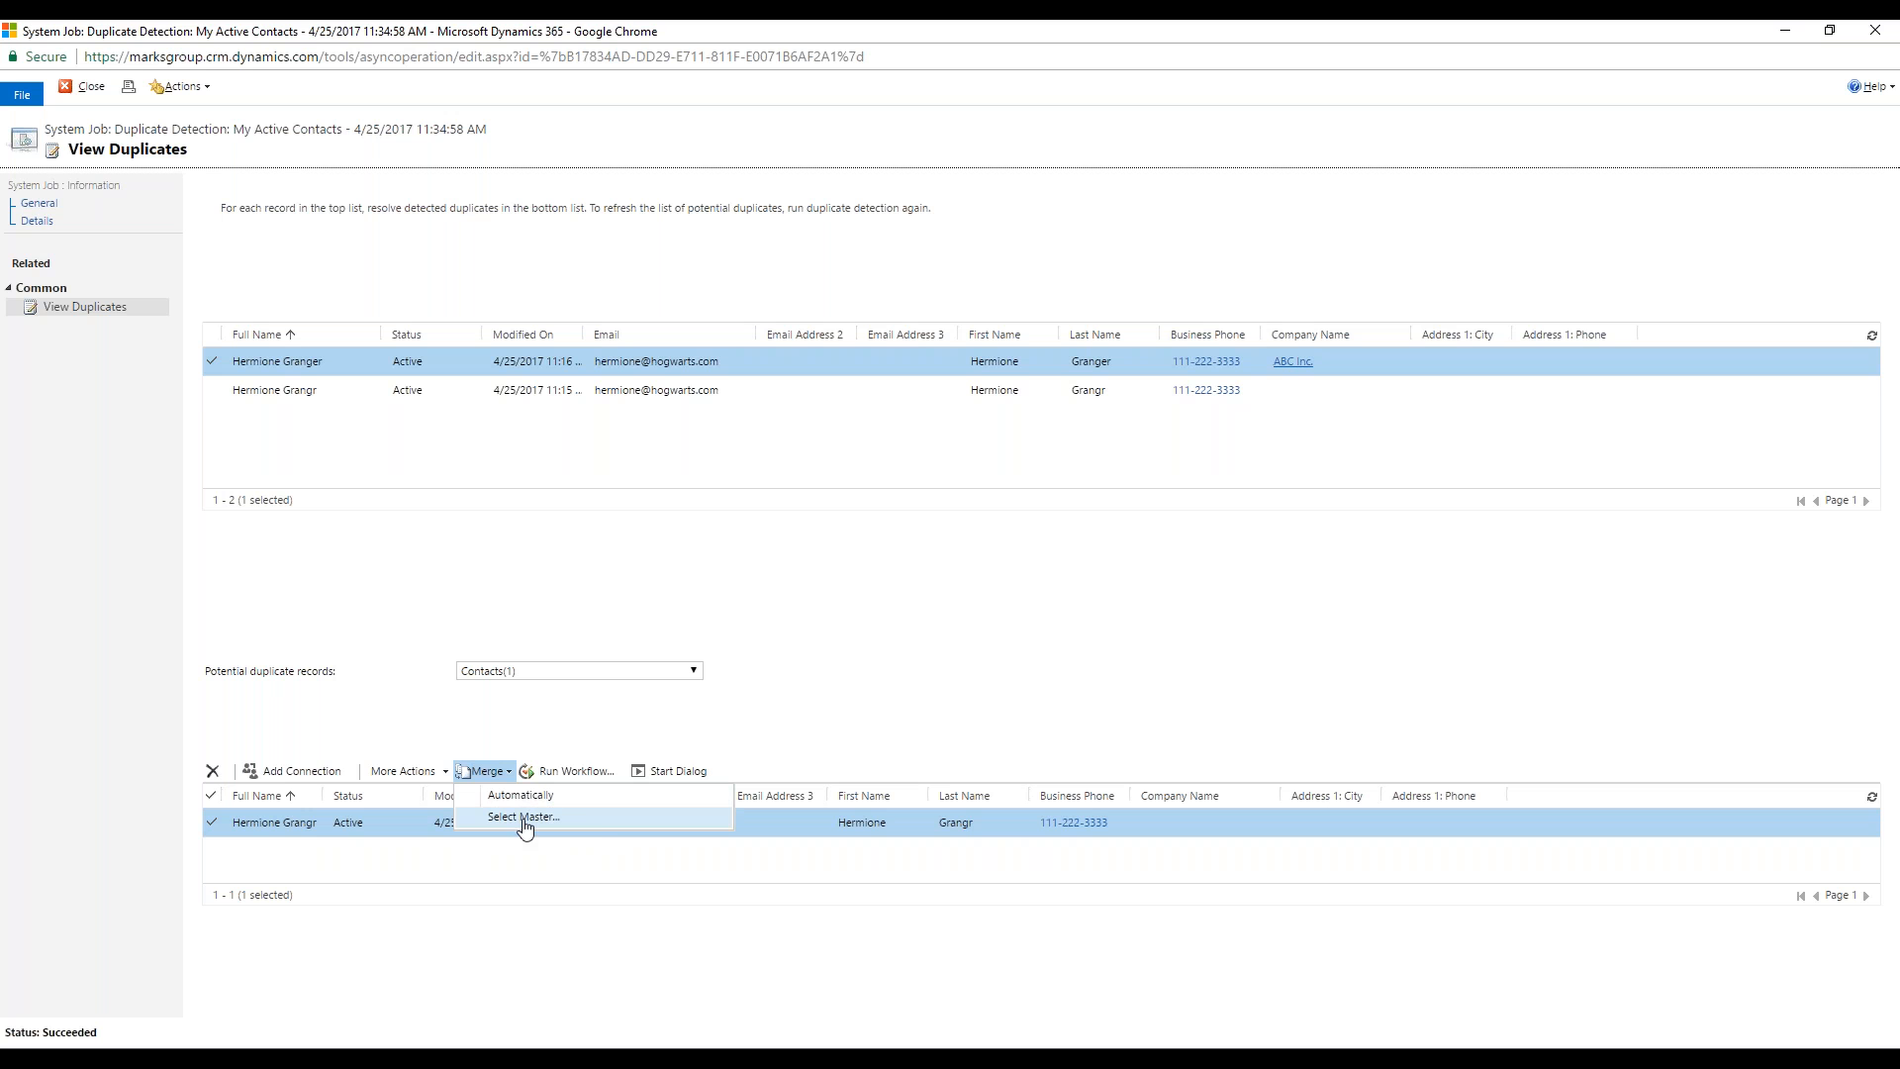
{"action": "left_click", "coordinate": [610, 817]}
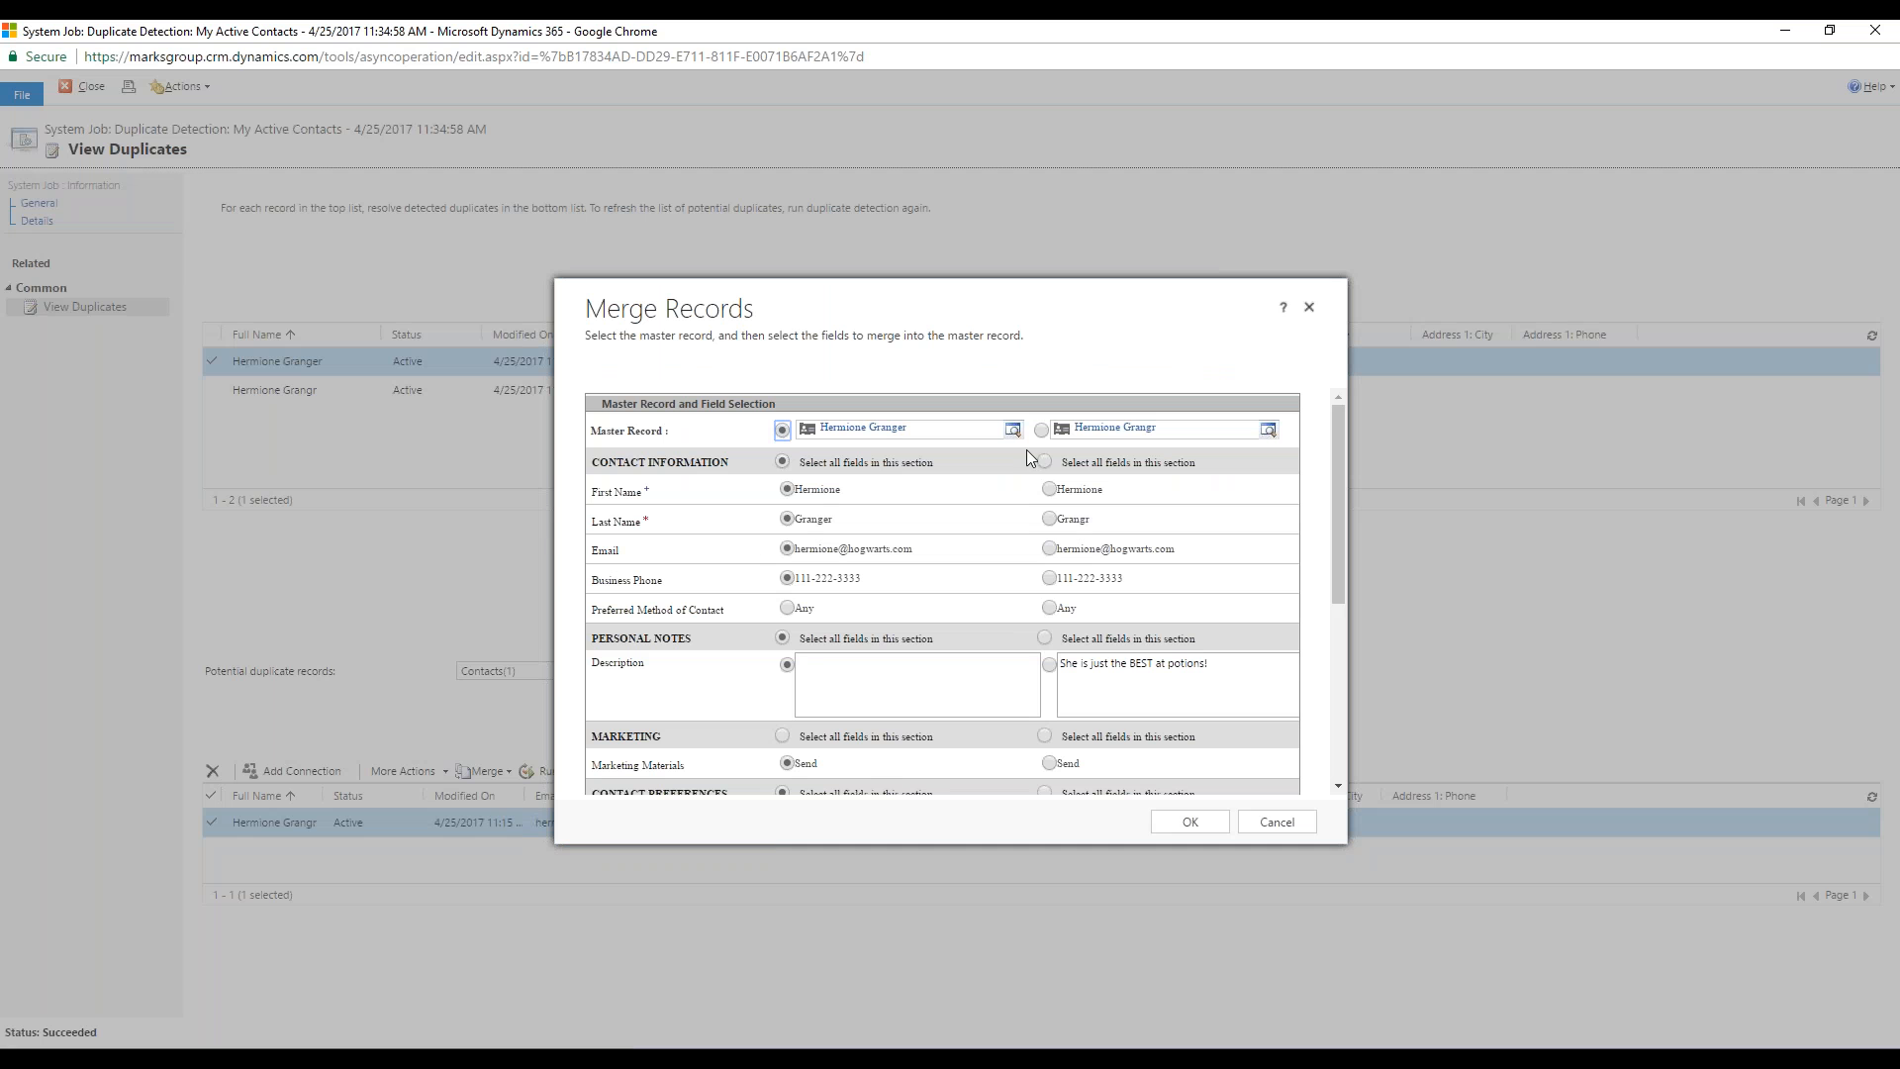
Step: Review the merge fields and take the Description "She is just the BEST at potions!" from the subordinate record, keeping the other master record values
{"action": "left_click_drag", "start_coordinate": [1333, 490], "coordinate": [1245, 402]}
{"action": "scroll", "coordinate": [1023, 531], "scroll_direction": "down", "scroll_amount": 1}
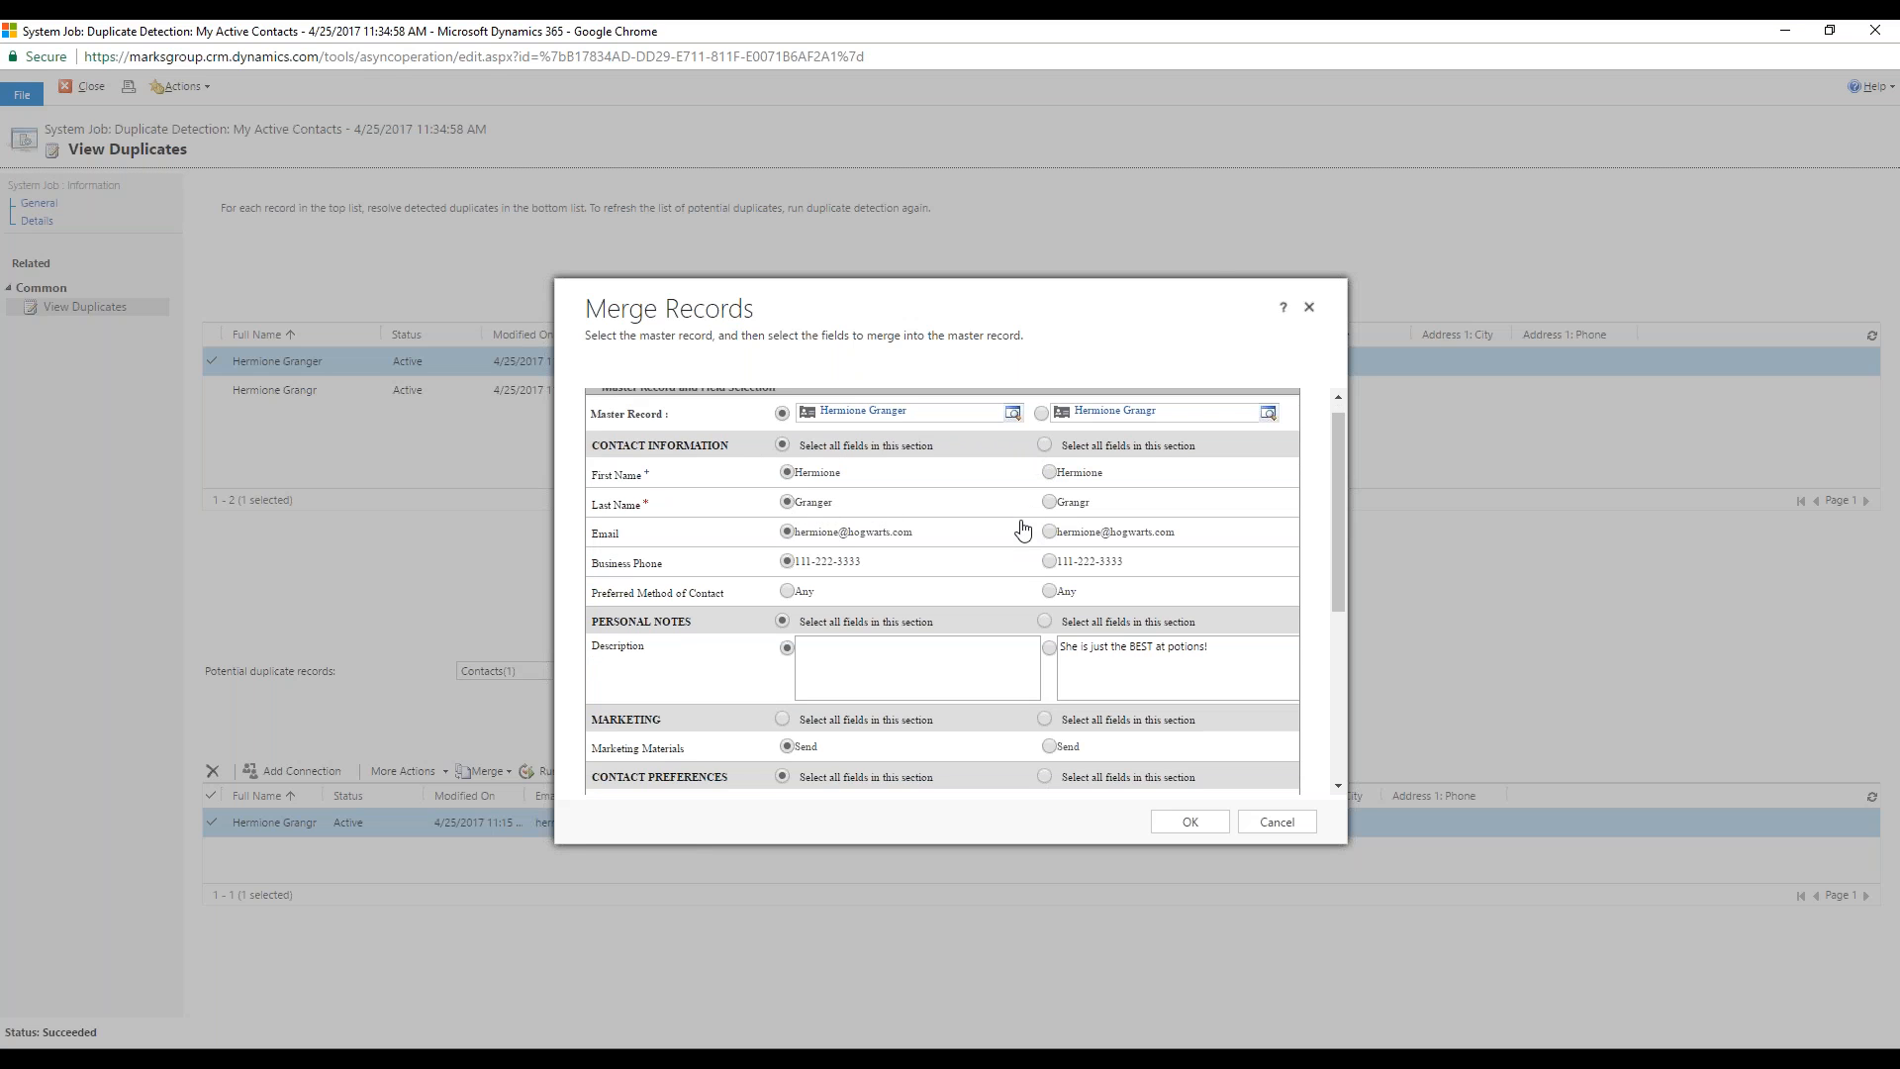
{"action": "scroll", "coordinate": [1023, 532], "scroll_direction": "down", "scroll_amount": 1}
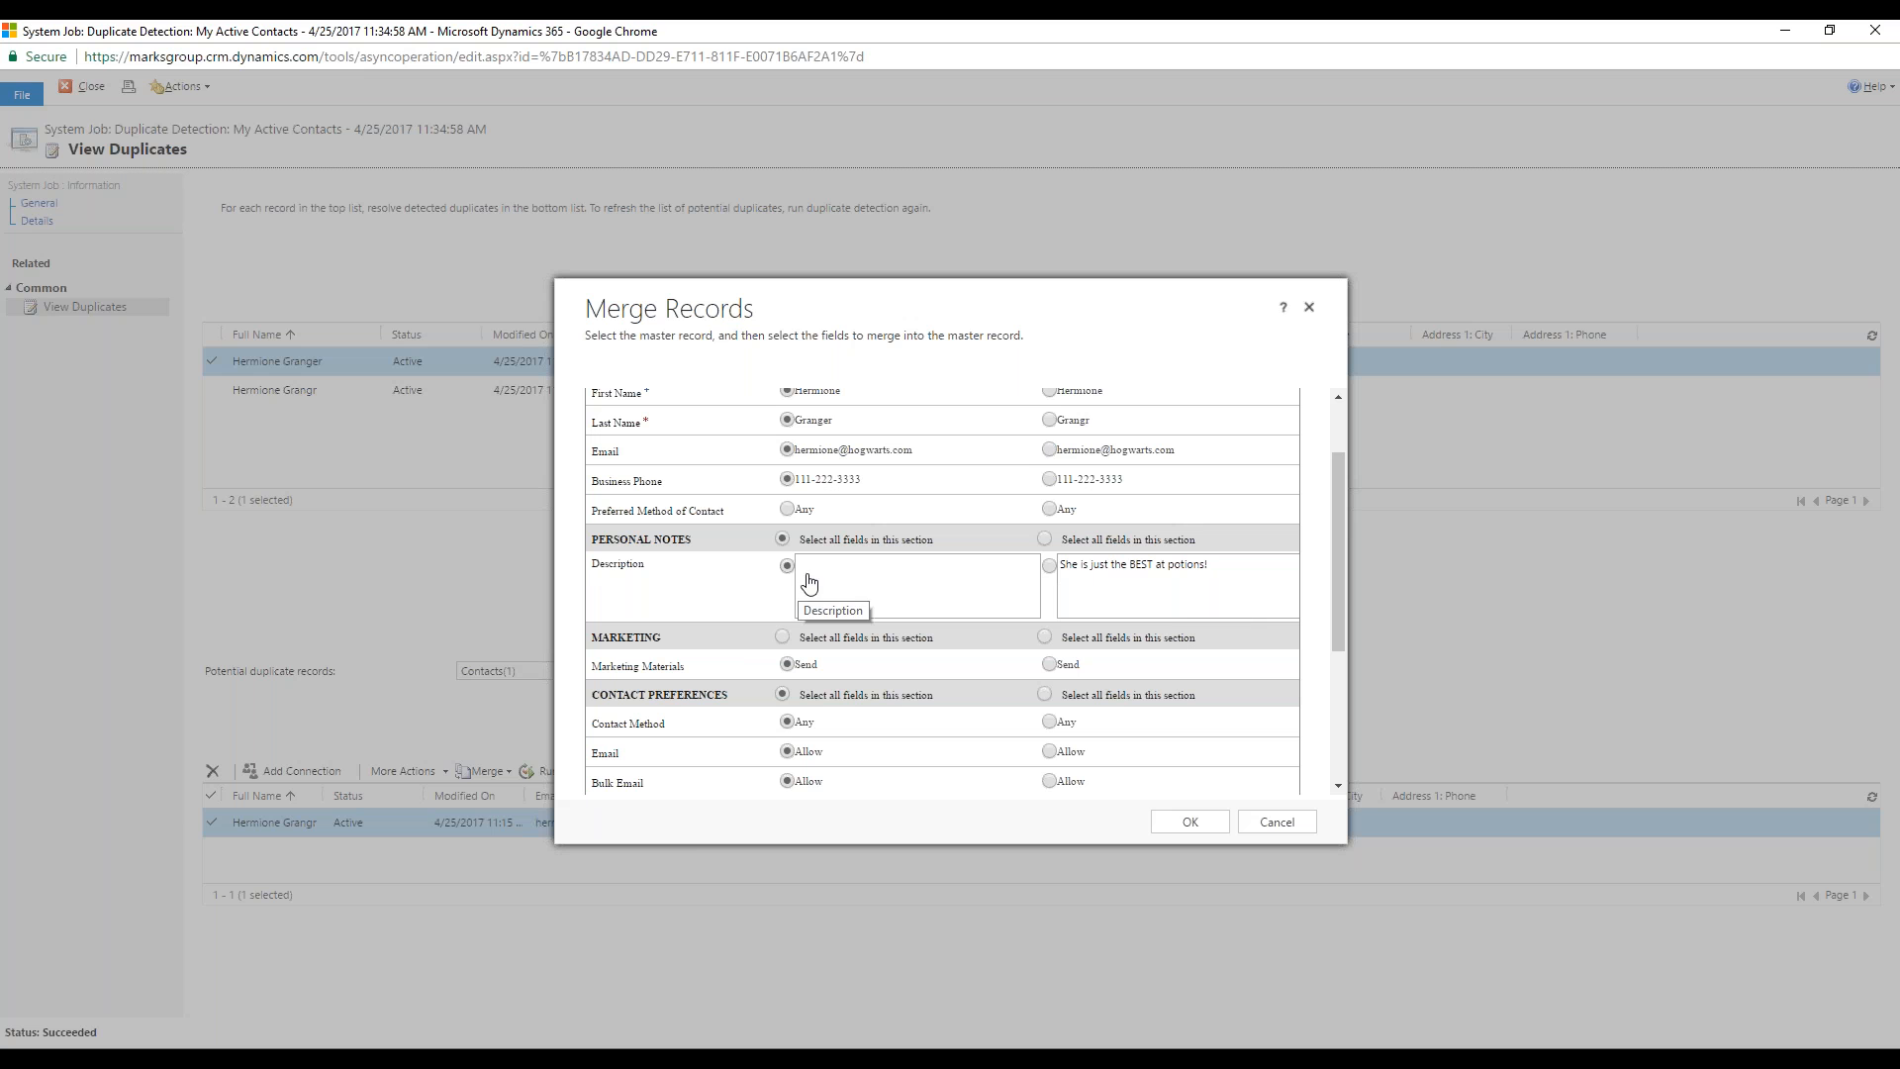
{"action": "left_click", "coordinate": [1079, 591]}
{"action": "scroll", "coordinate": [1085, 594], "scroll_direction": "up", "scroll_amount": 2}
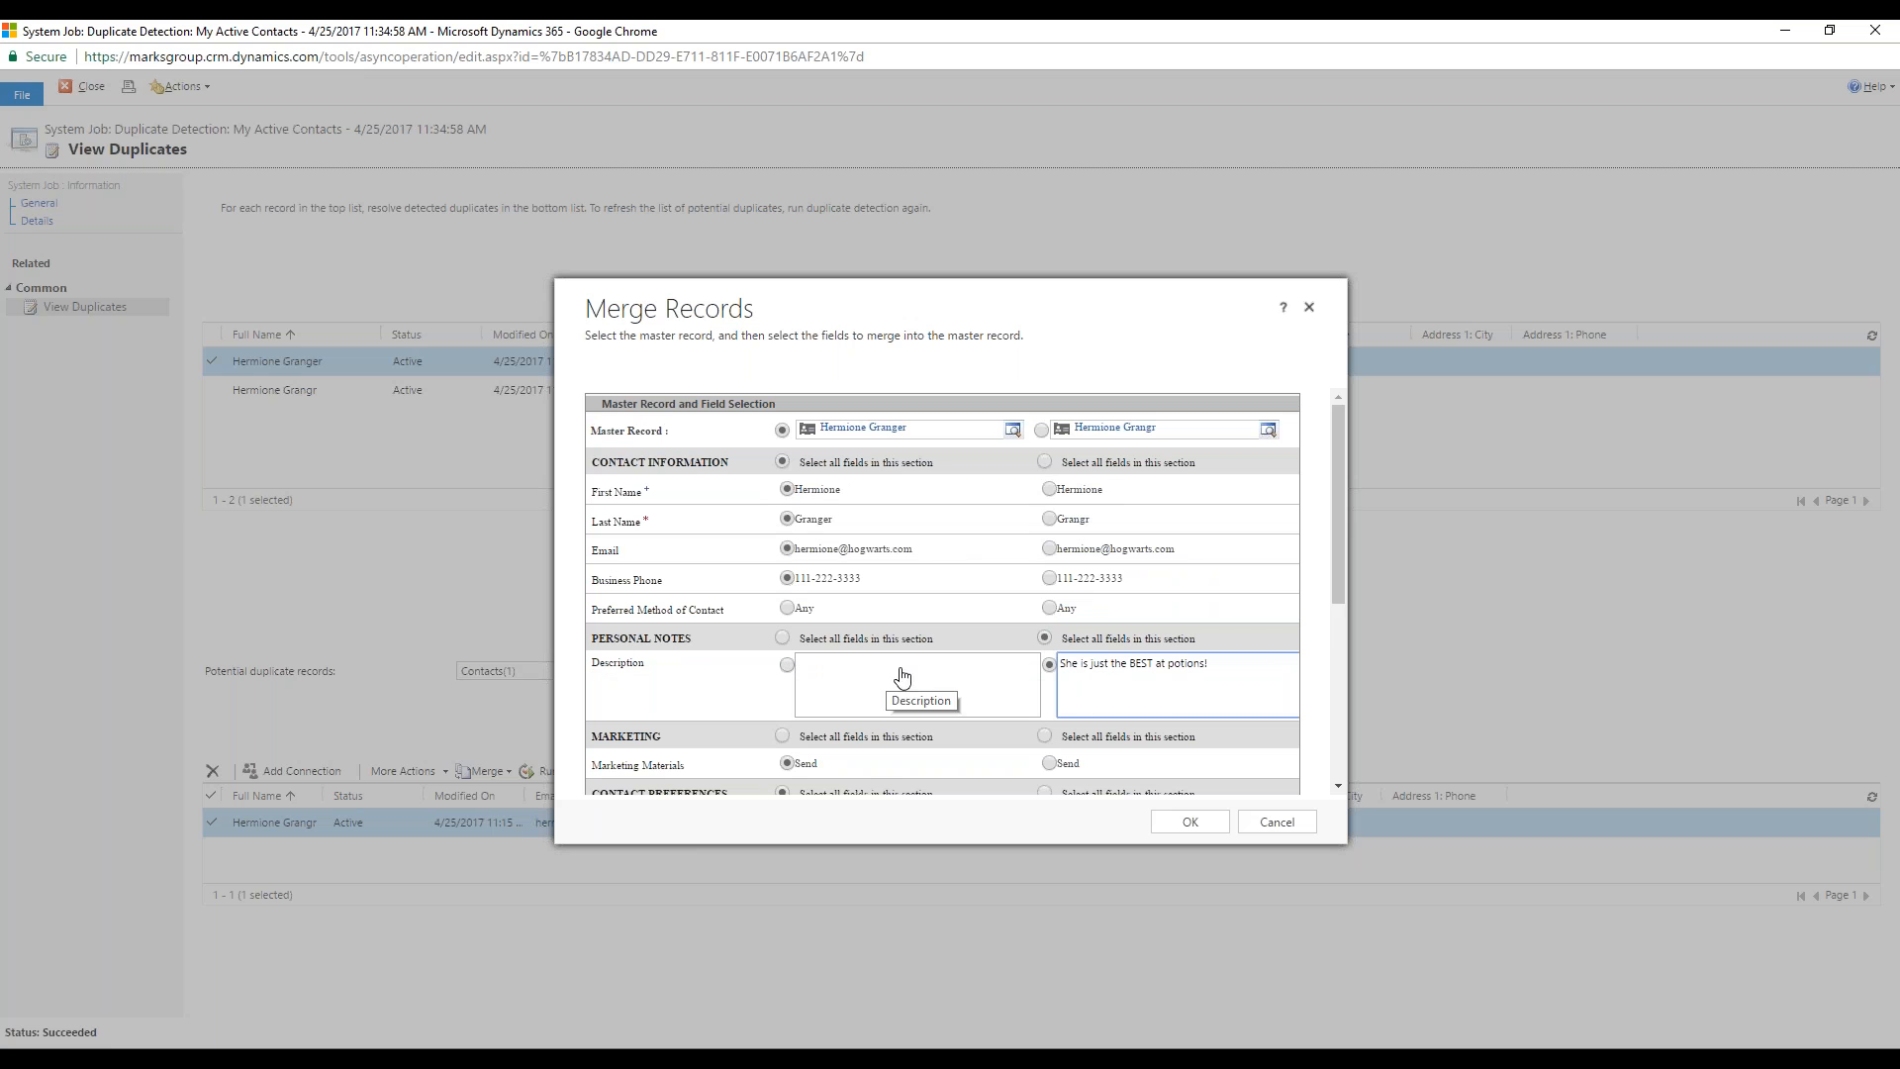
{"action": "scroll", "coordinate": [901, 487], "scroll_direction": "down", "scroll_amount": 5}
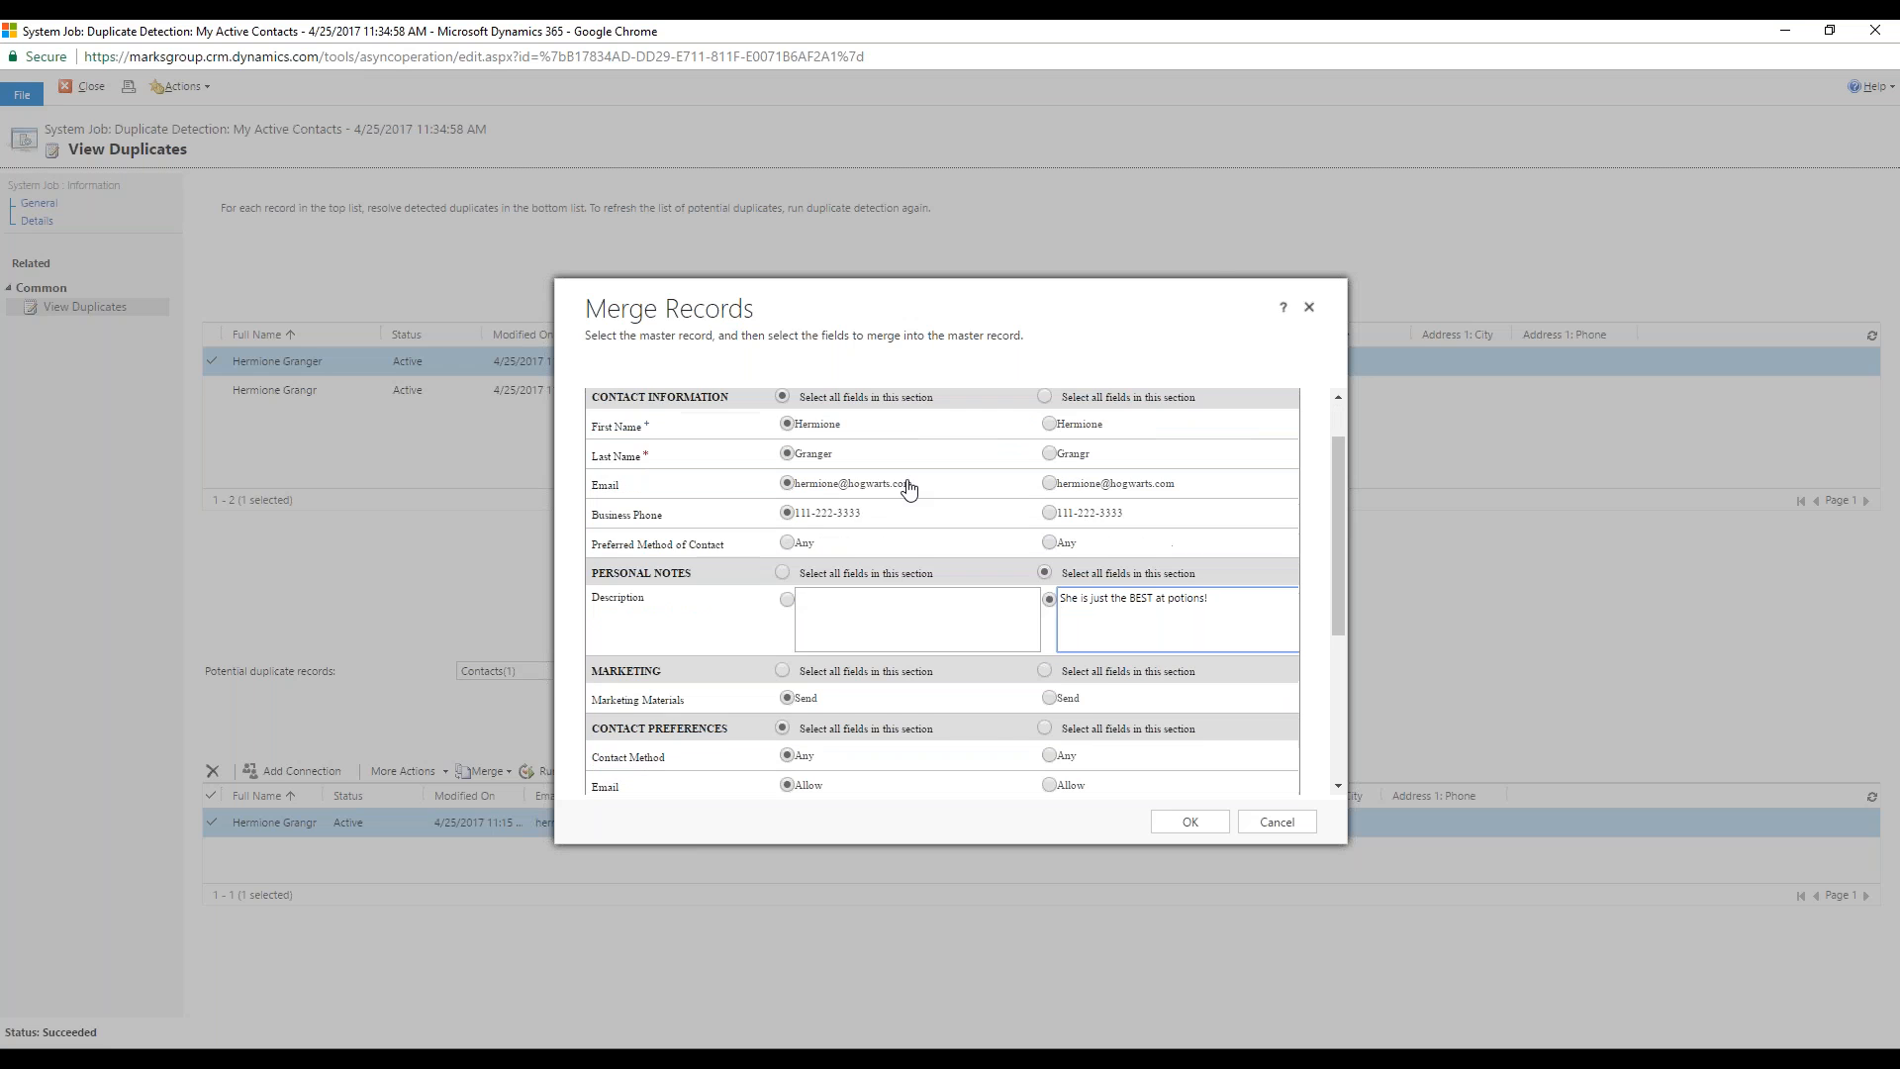
{"action": "scroll", "coordinate": [966, 643], "scroll_direction": "up", "scroll_amount": 5}
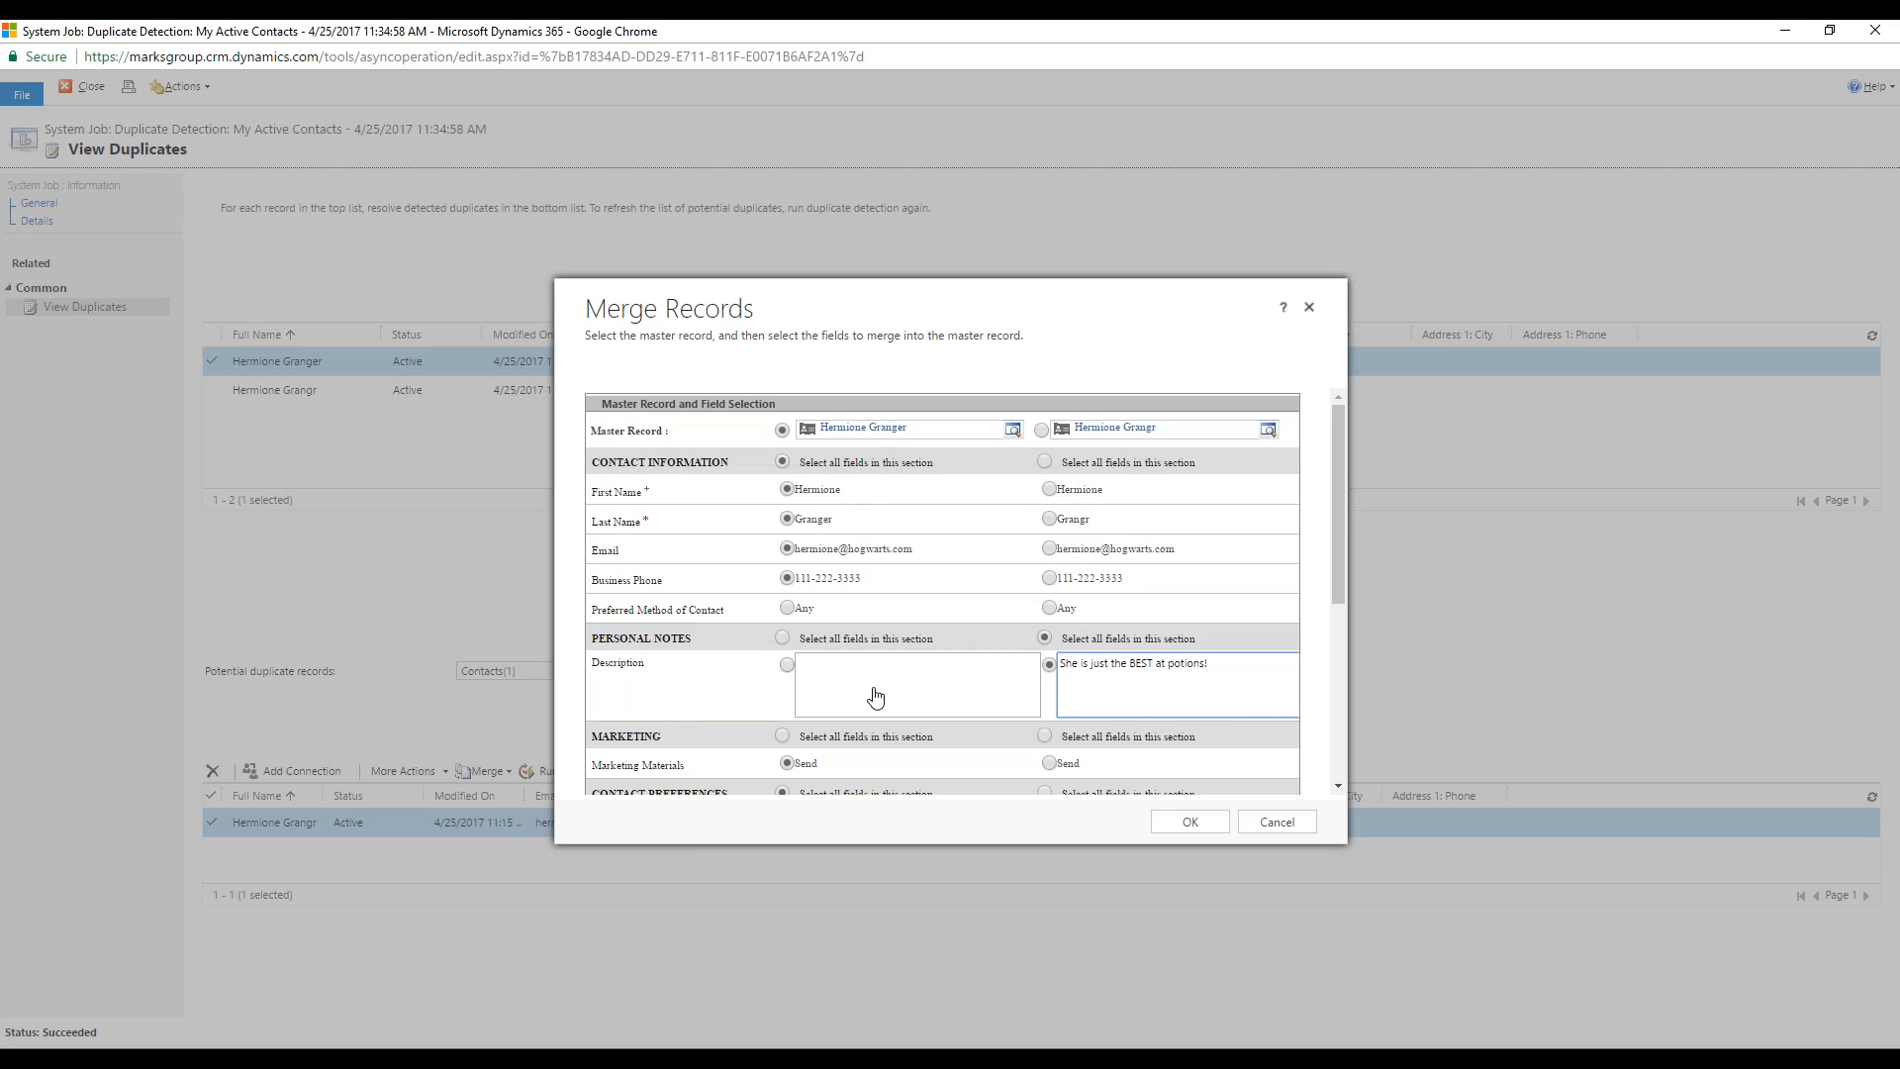
Step: Merge the two contact records and close the duplicate detection job
{"action": "left_click", "coordinate": [1170, 823]}
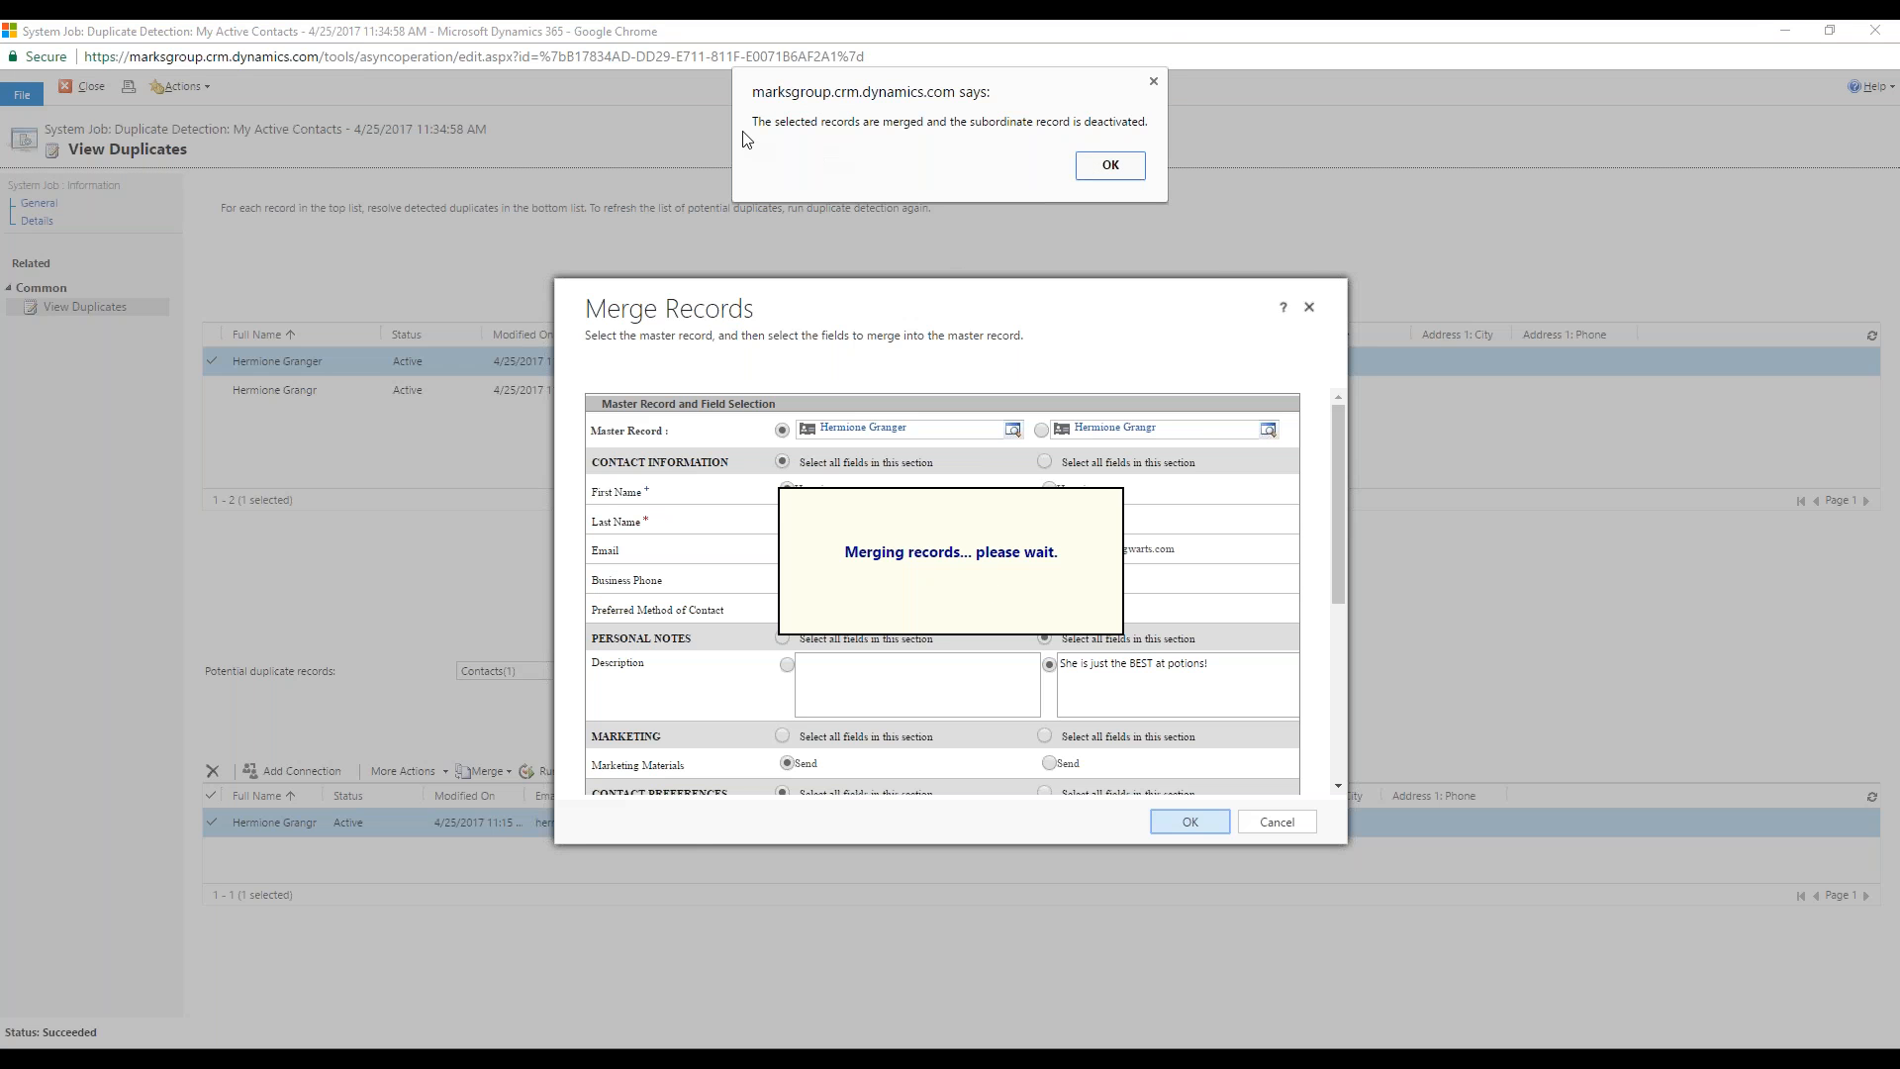
{"action": "left_click", "coordinate": [1115, 175]}
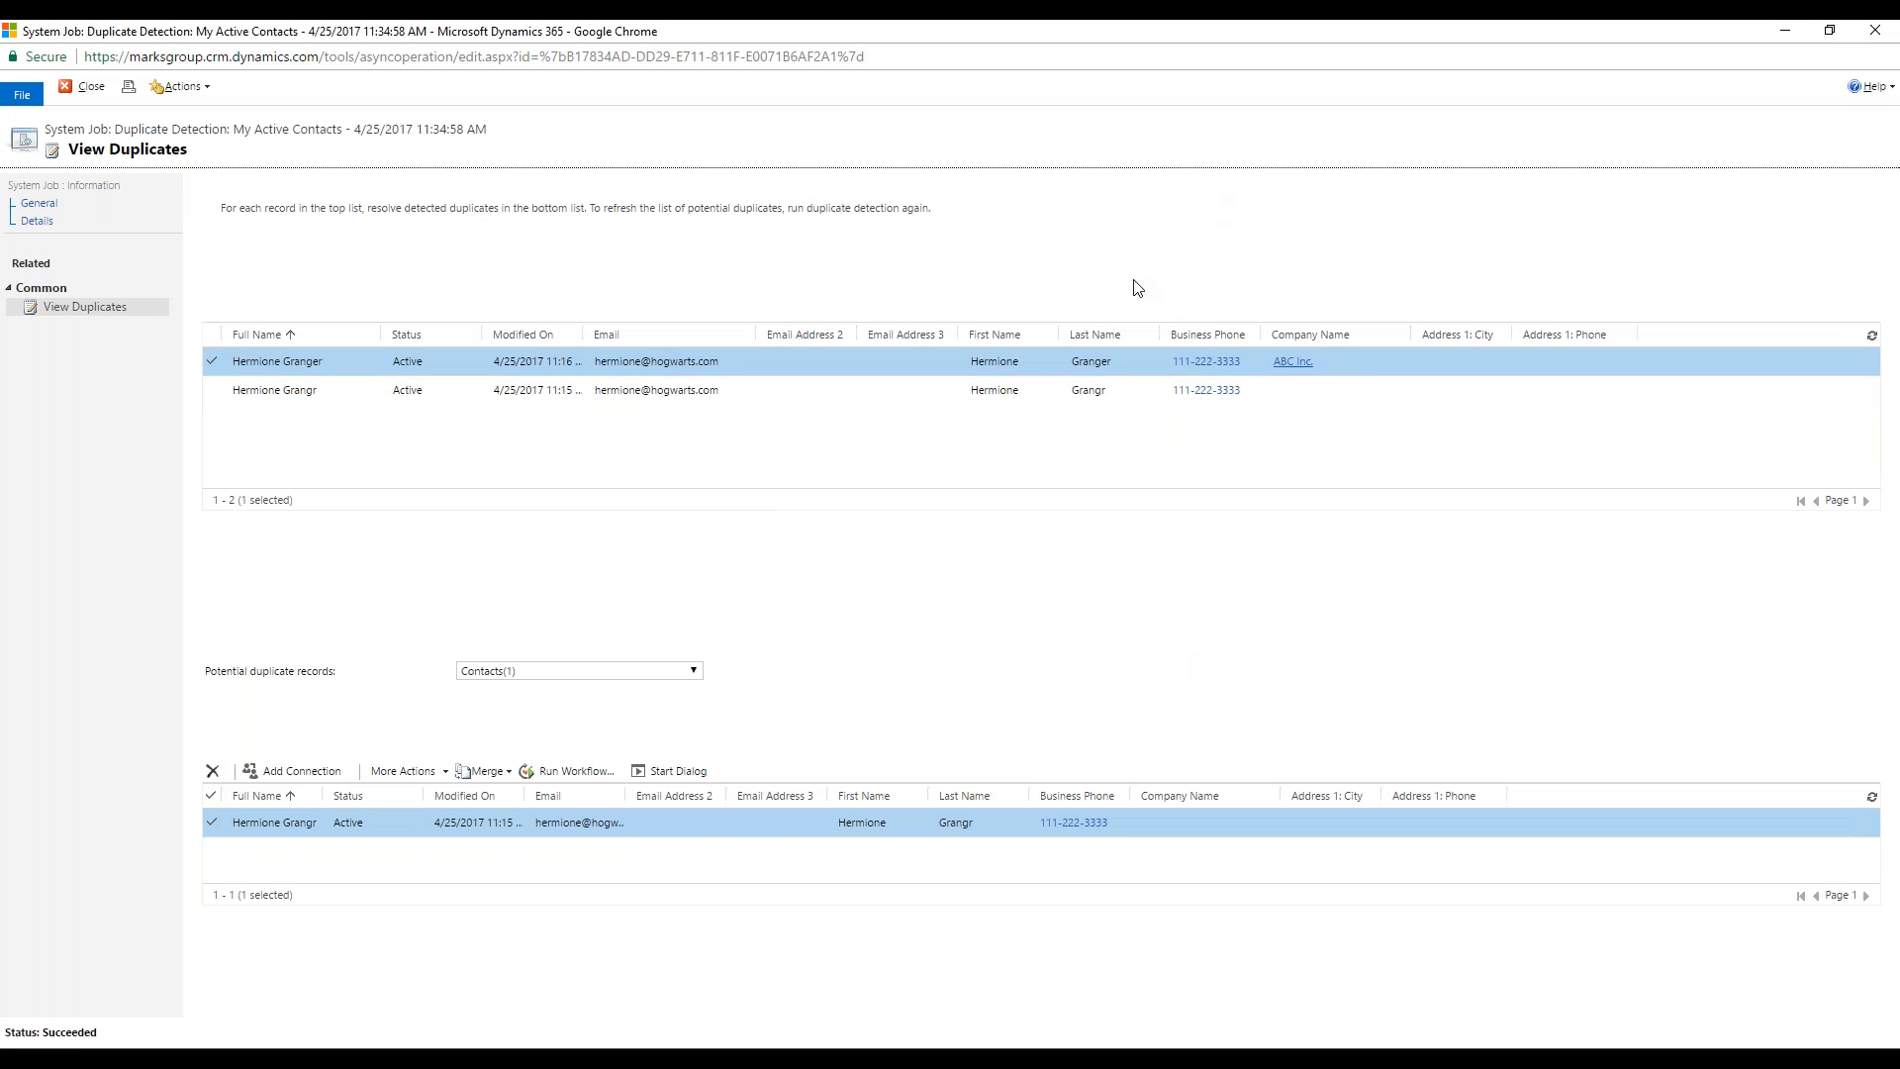
{"action": "left_click", "coordinate": [75, 89]}
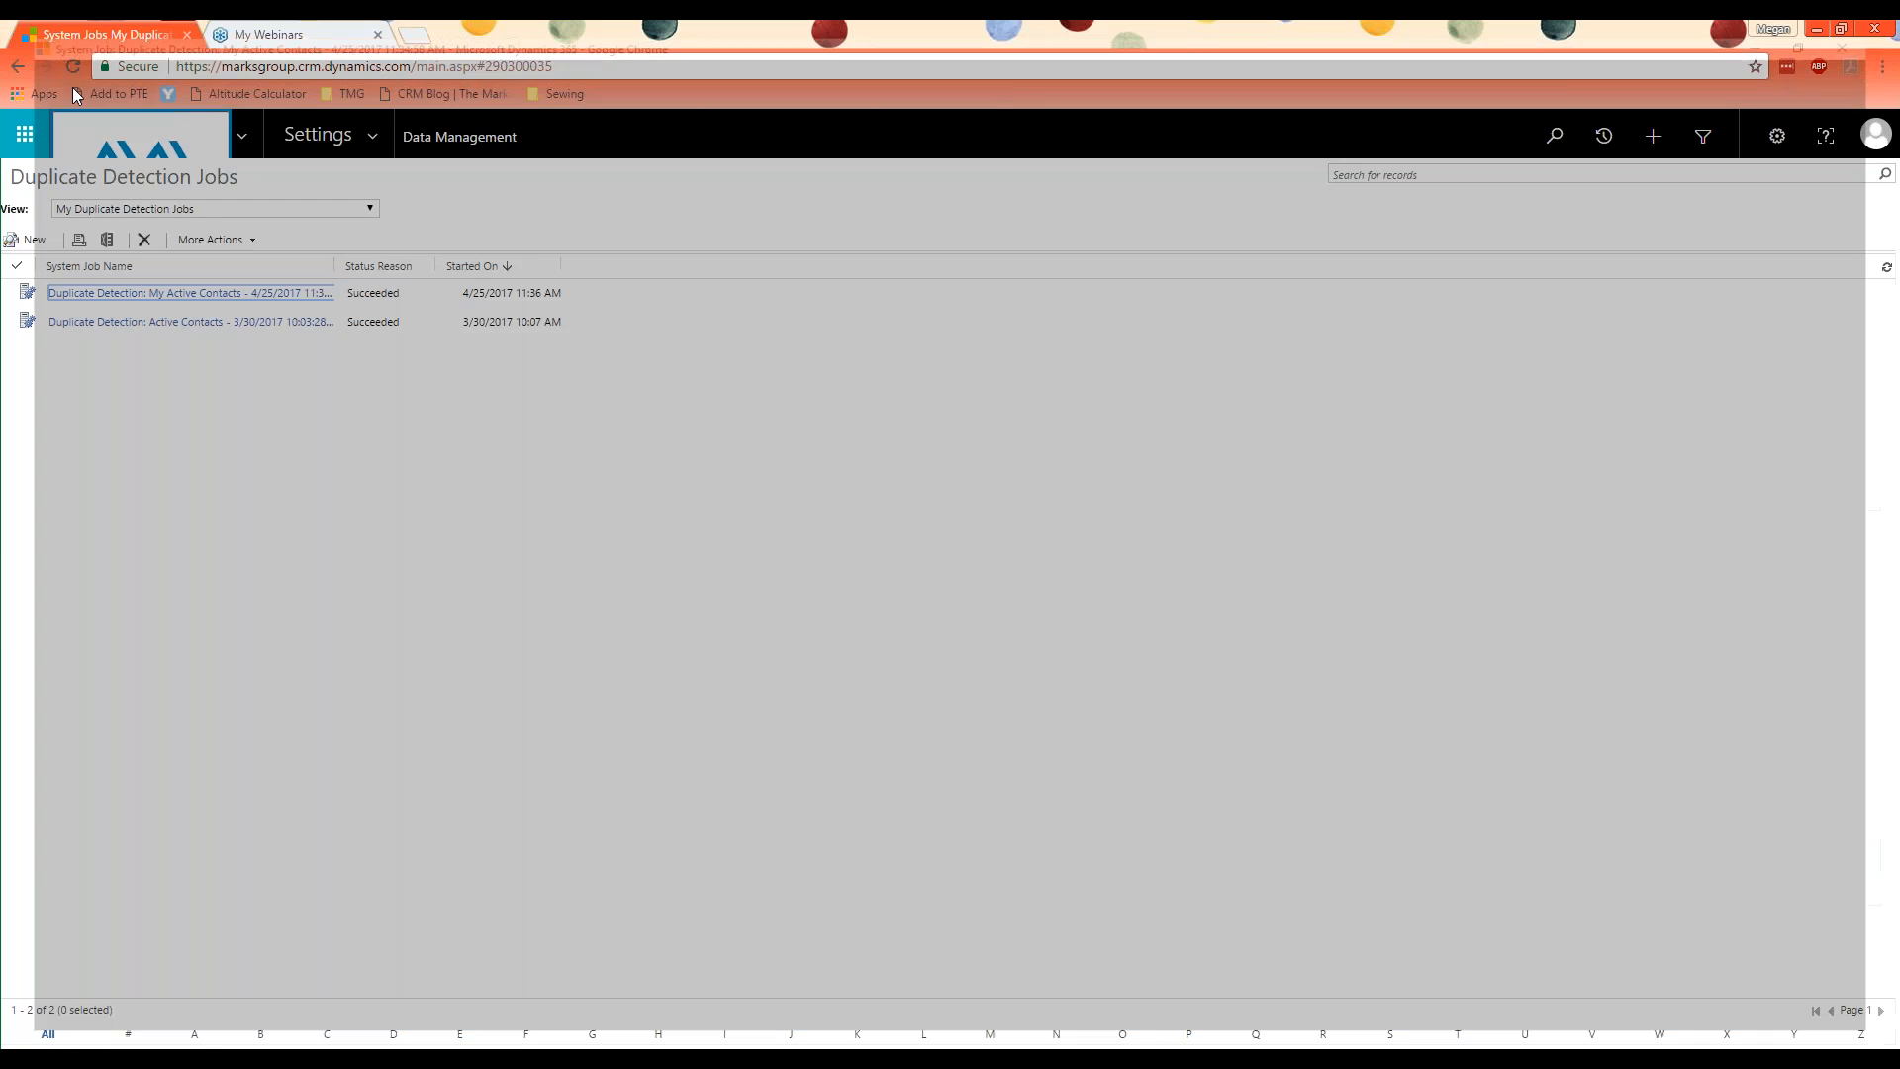
Step: Open the Sales contacts and switch from the My Active Contacts view to Inactive Contacts to check the merged records
{"action": "left_click", "coordinate": [352, 129]}
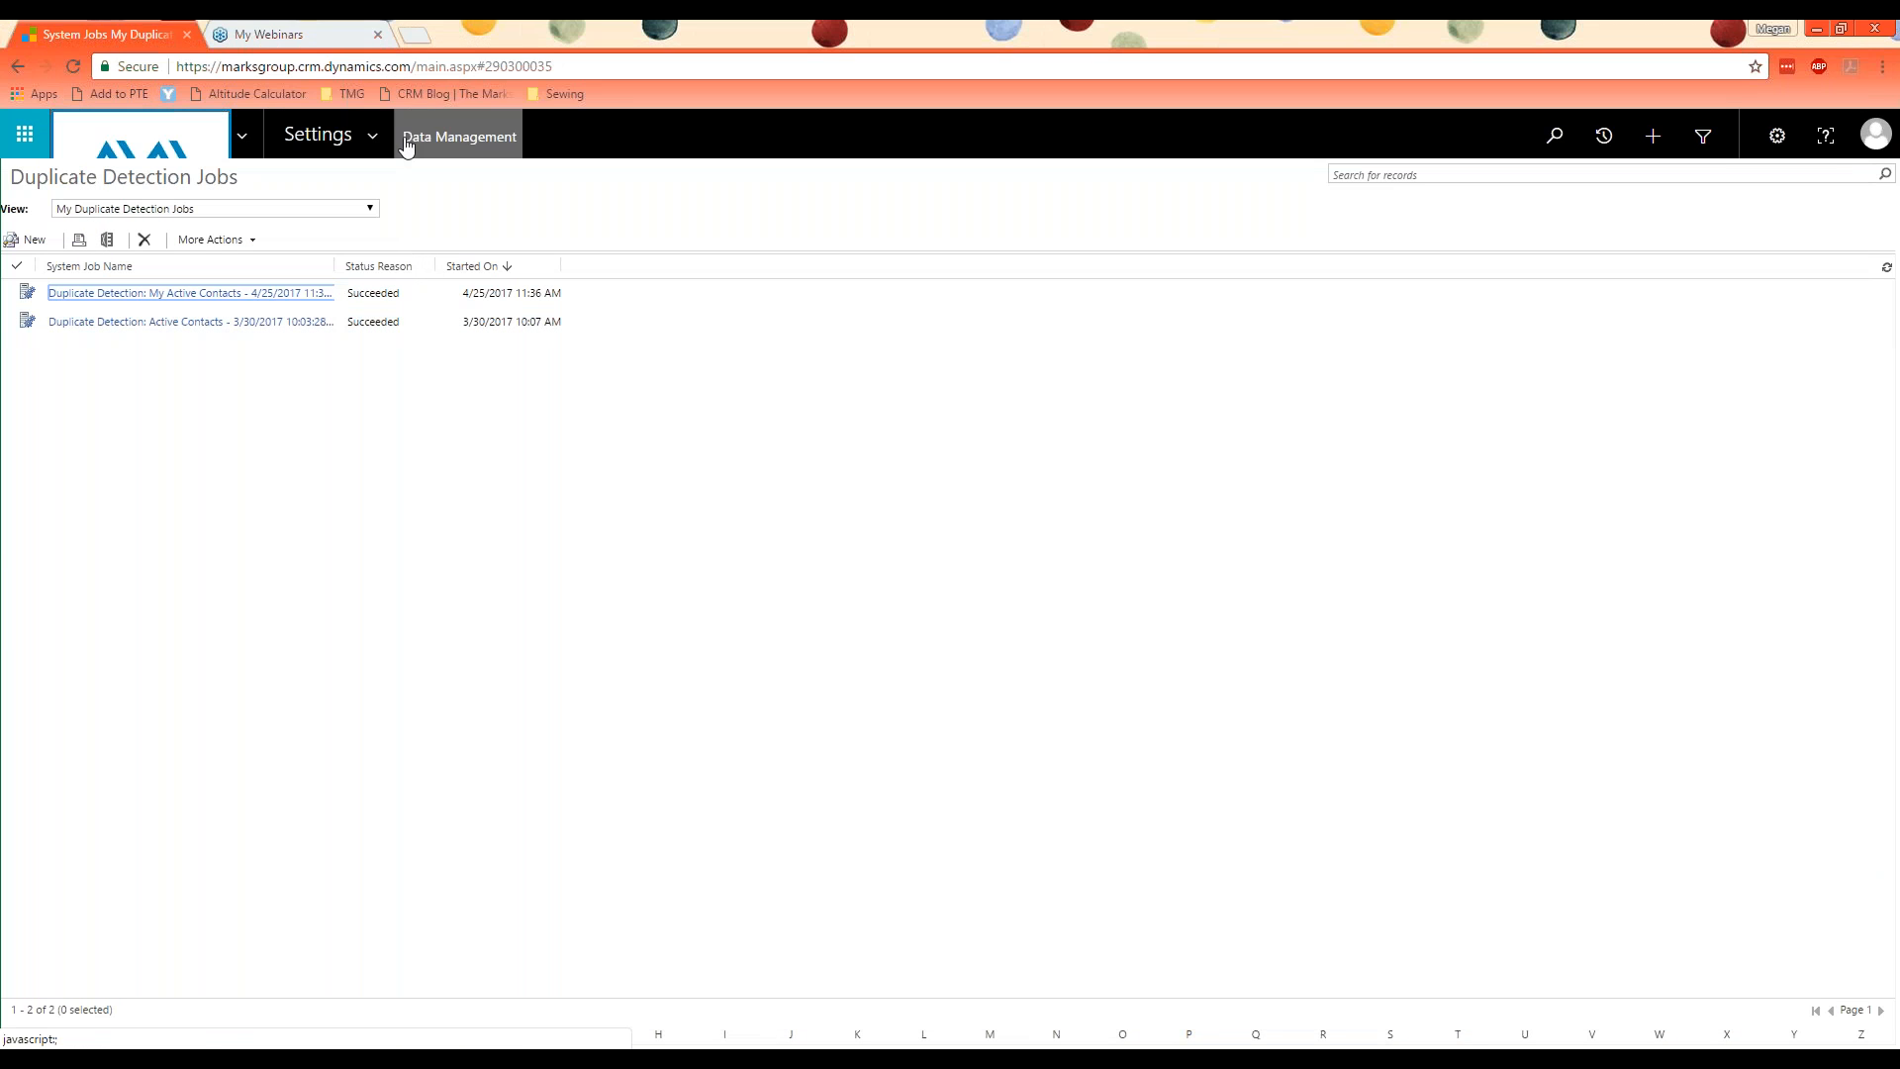
{"action": "left_click", "coordinate": [139, 223]}
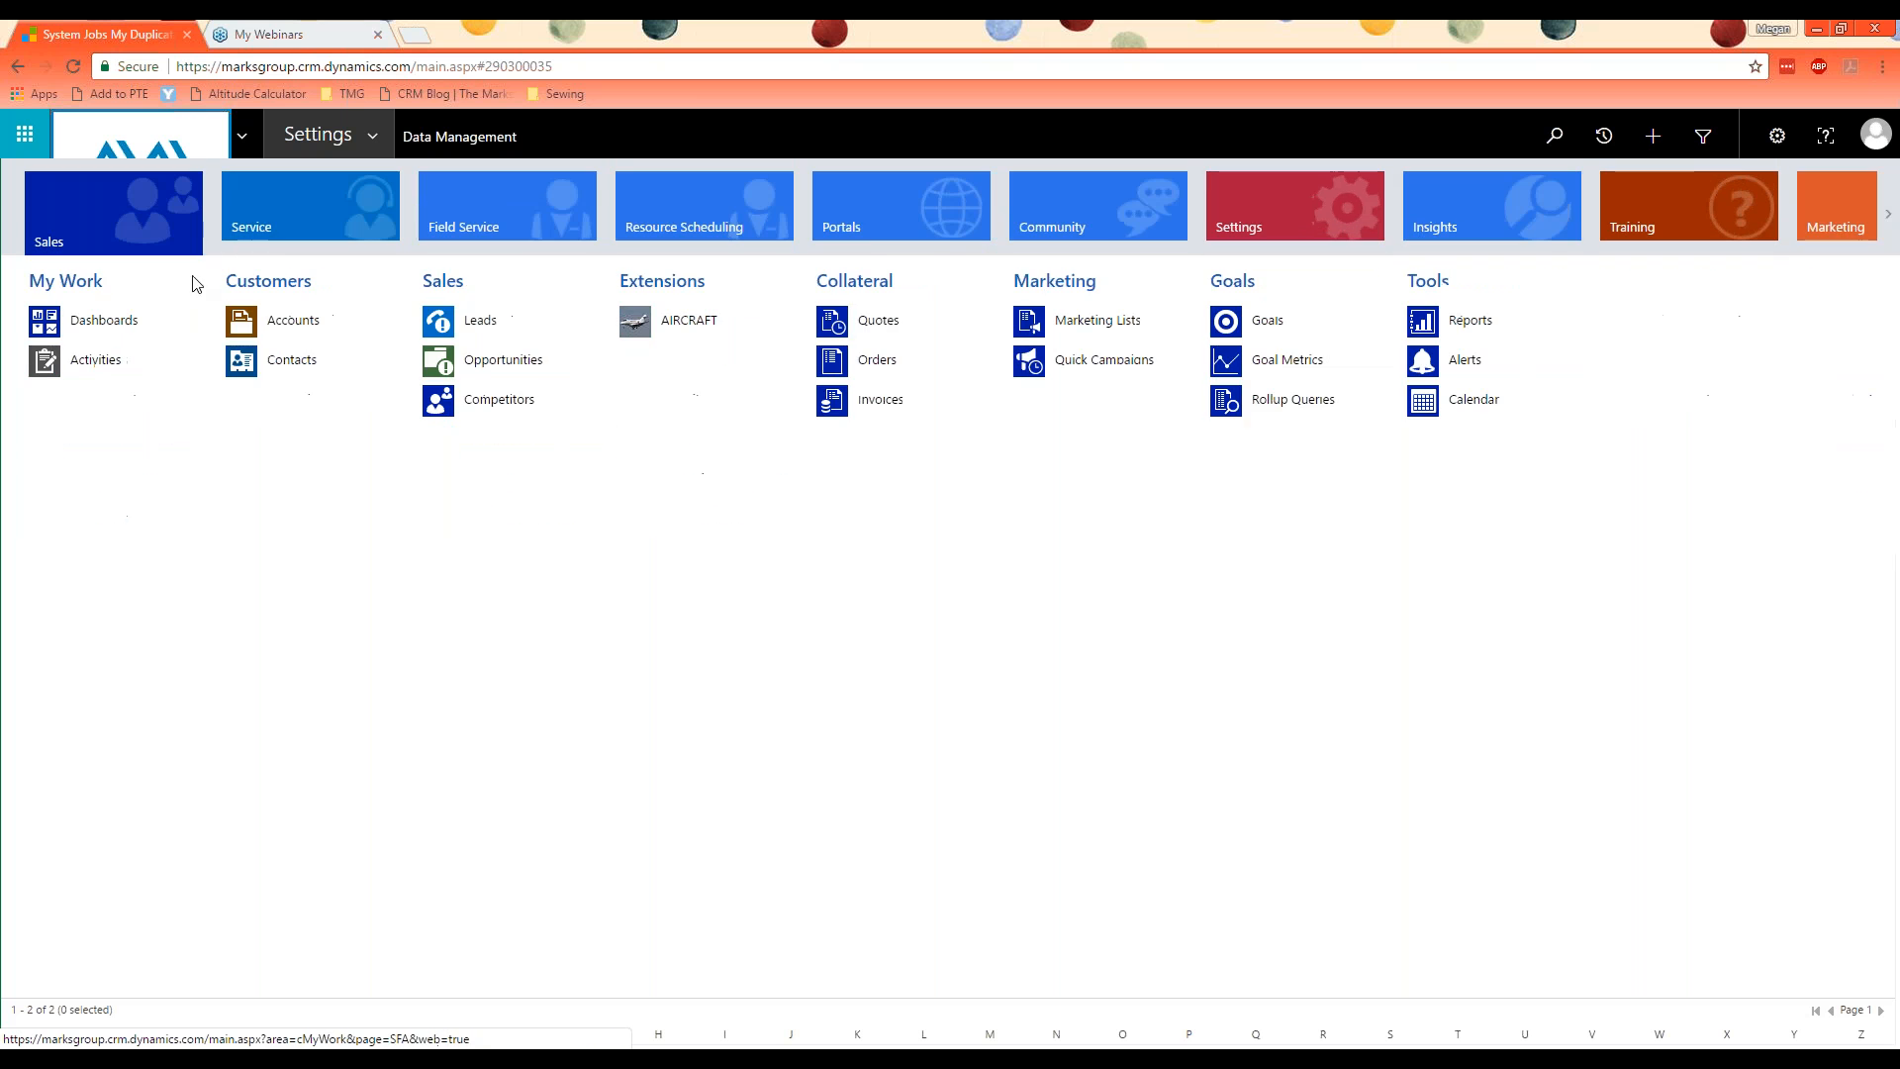
{"action": "left_click", "coordinate": [353, 346]}
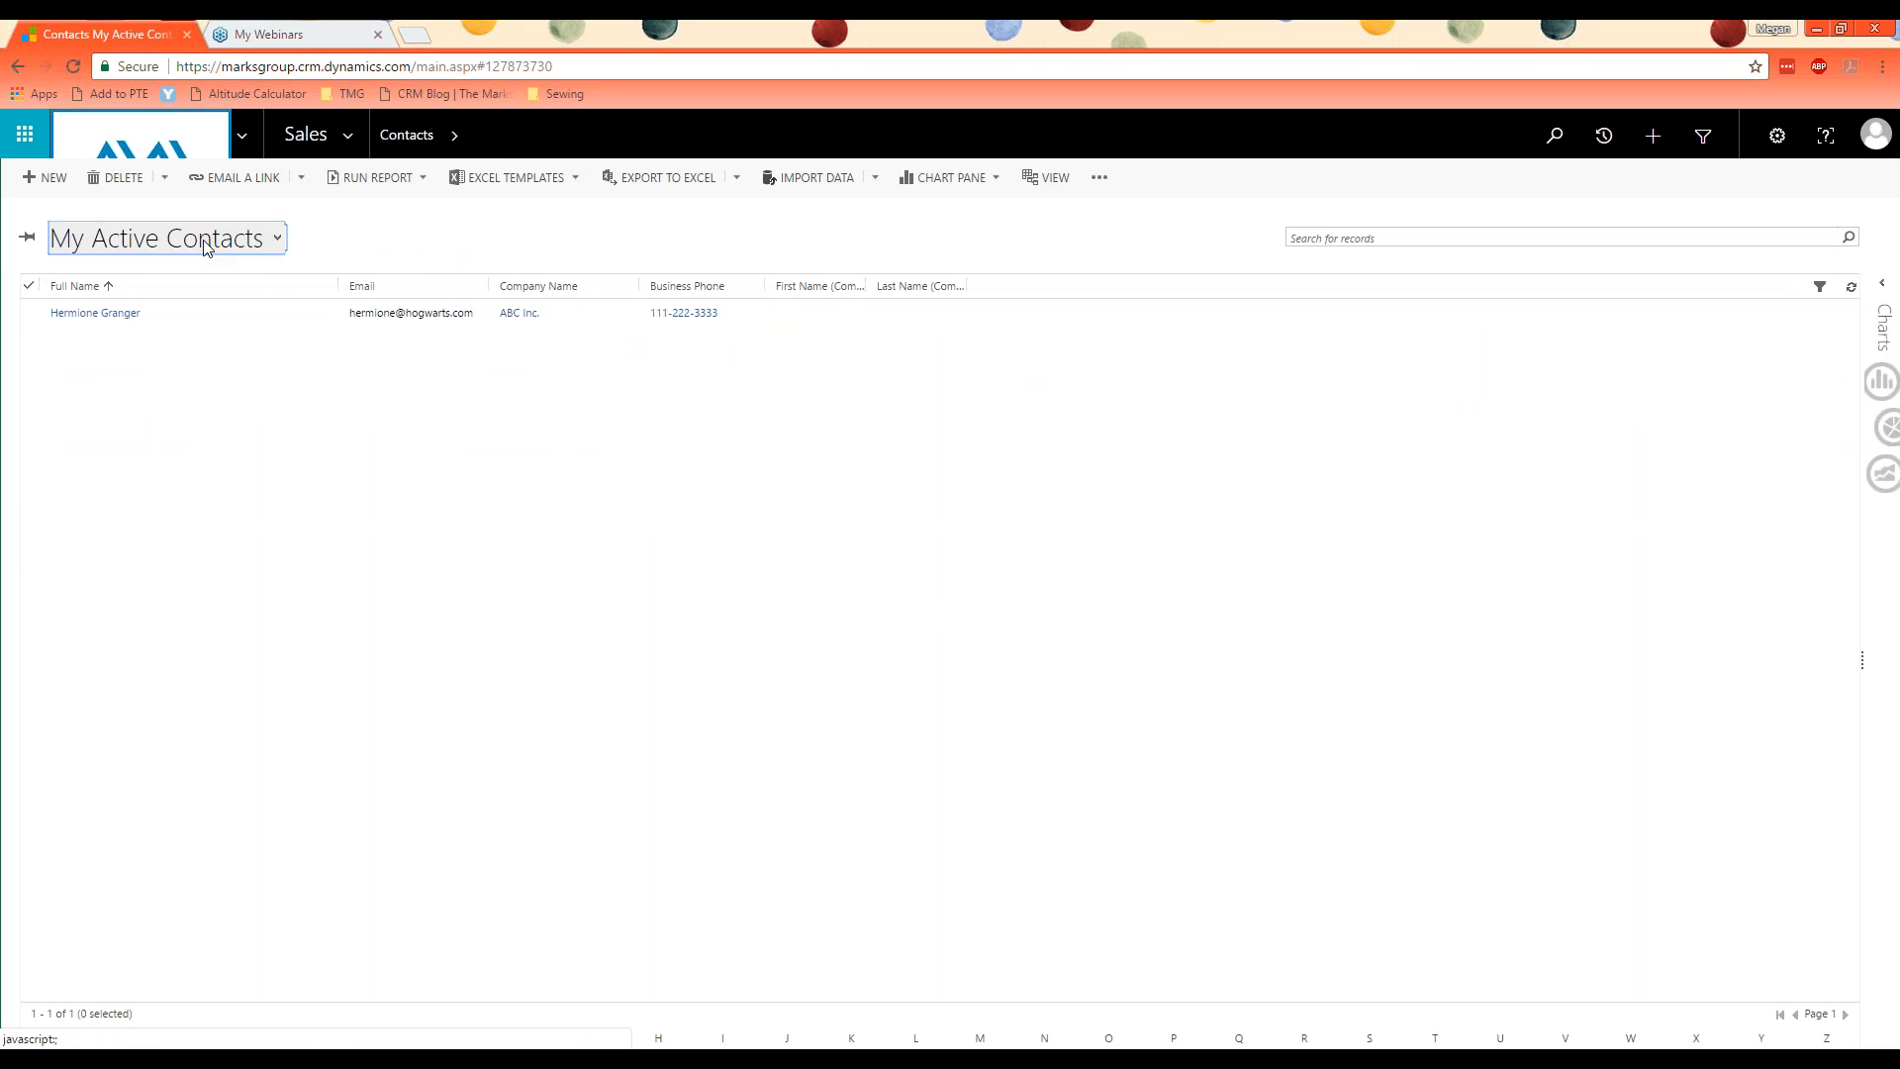
{"action": "left_click", "coordinate": [237, 246]}
{"action": "left_click", "coordinate": [252, 529]}
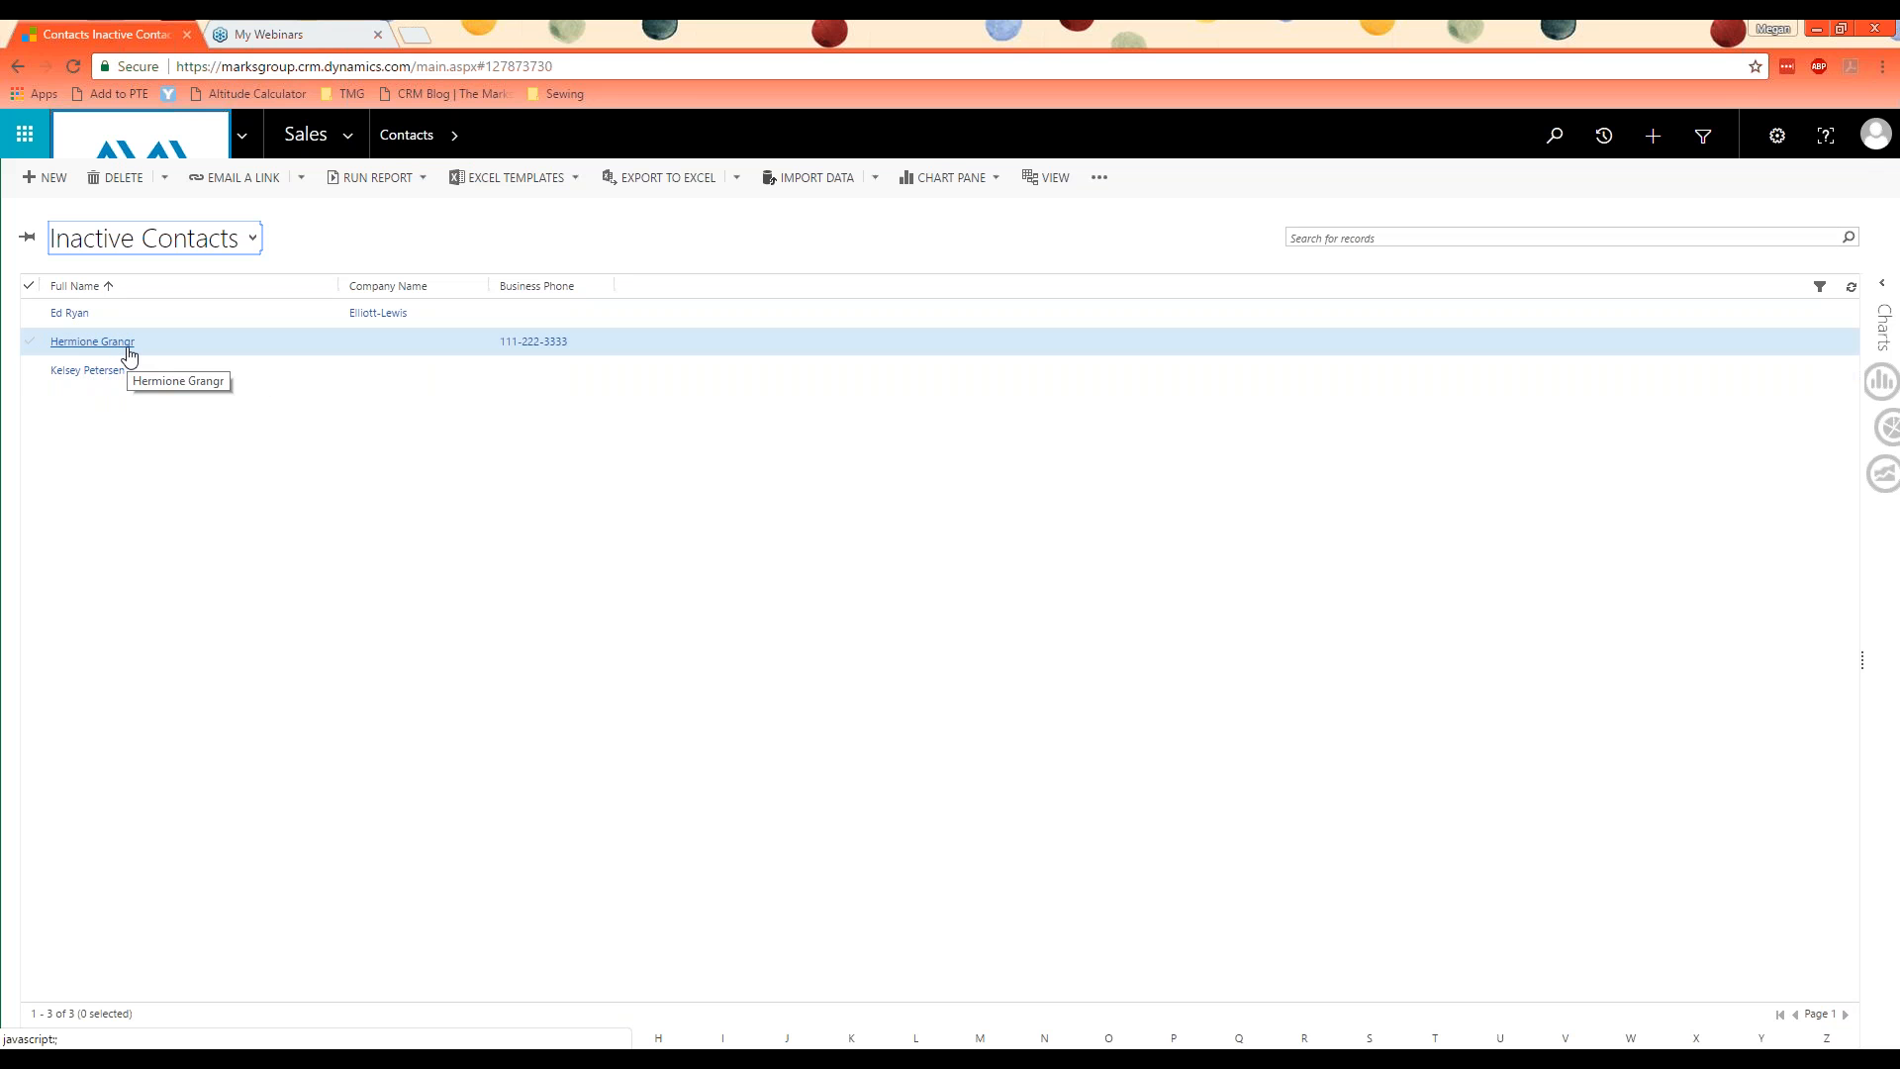
Step: Delete the deactivated duplicate contact left from the merge in the Inactive Contacts view and confirm the deletion
{"action": "left_click", "coordinate": [30, 340]}
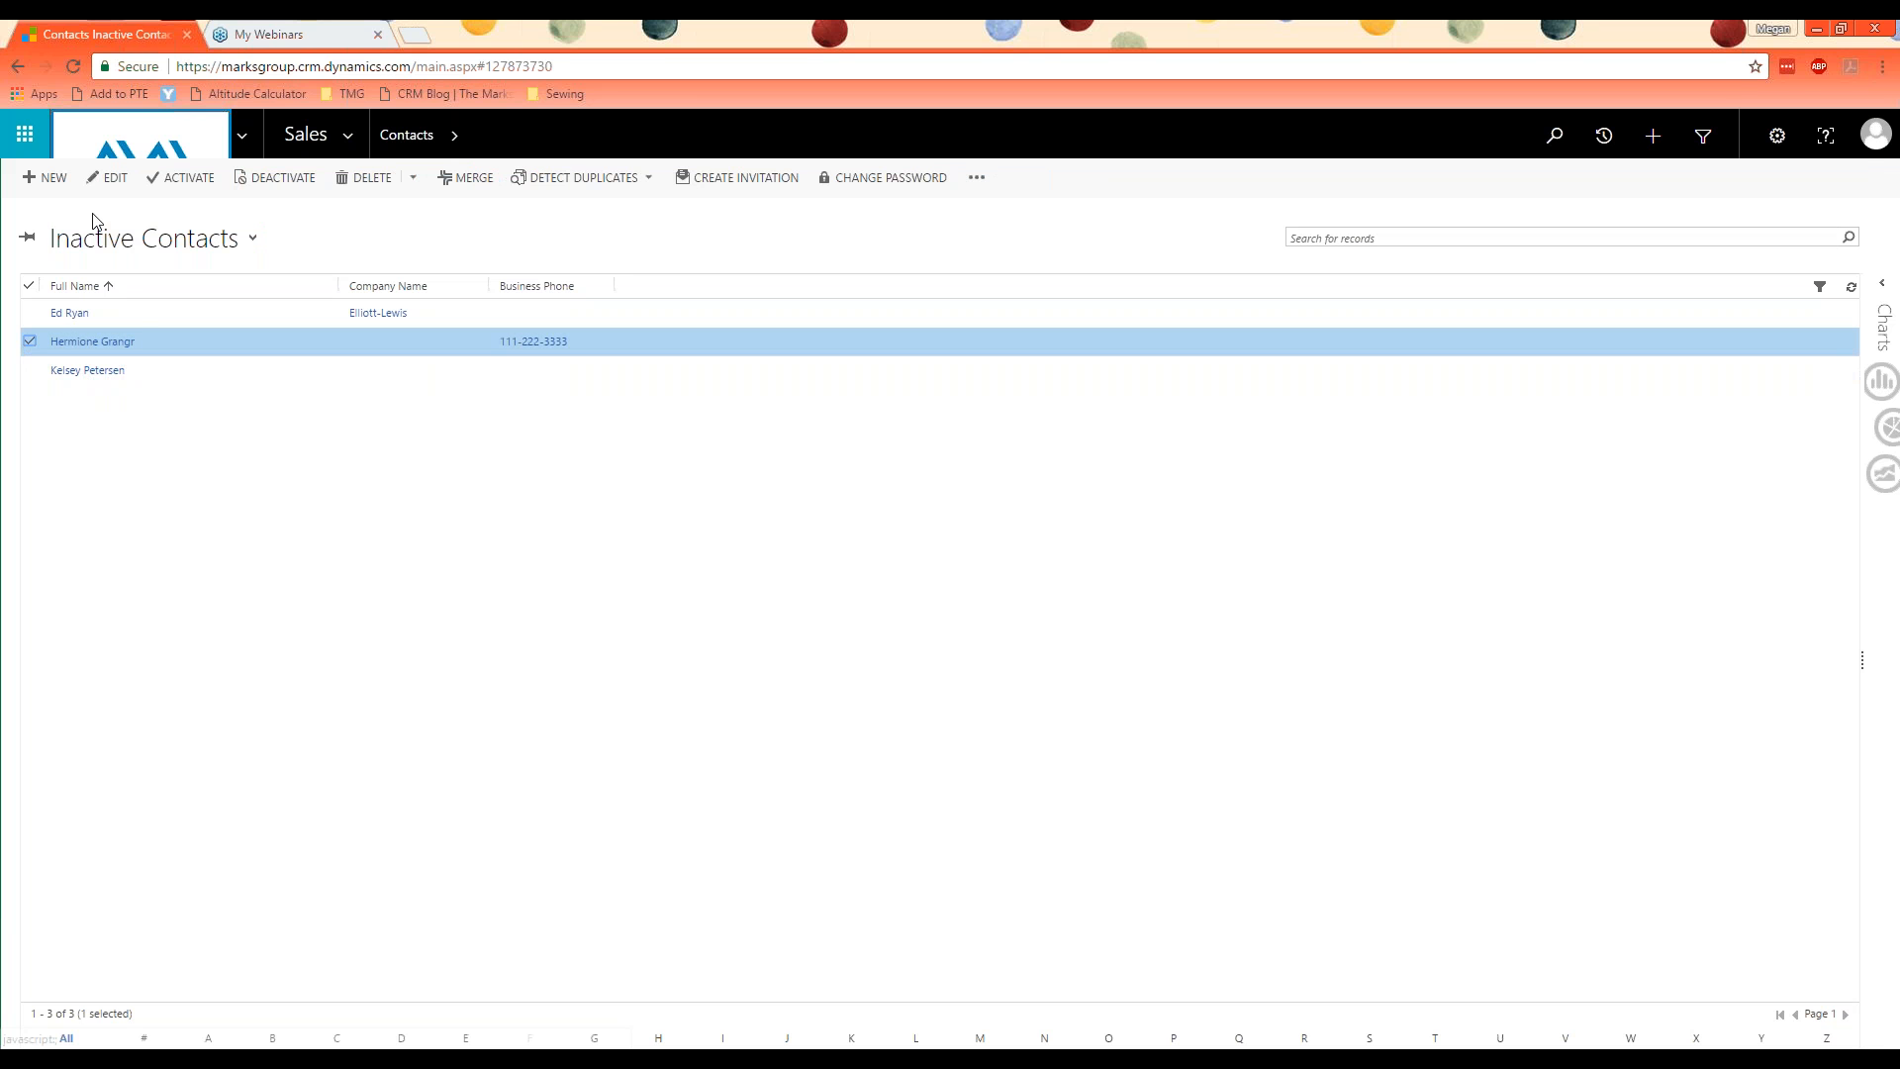
{"action": "left_click", "coordinate": [369, 180]}
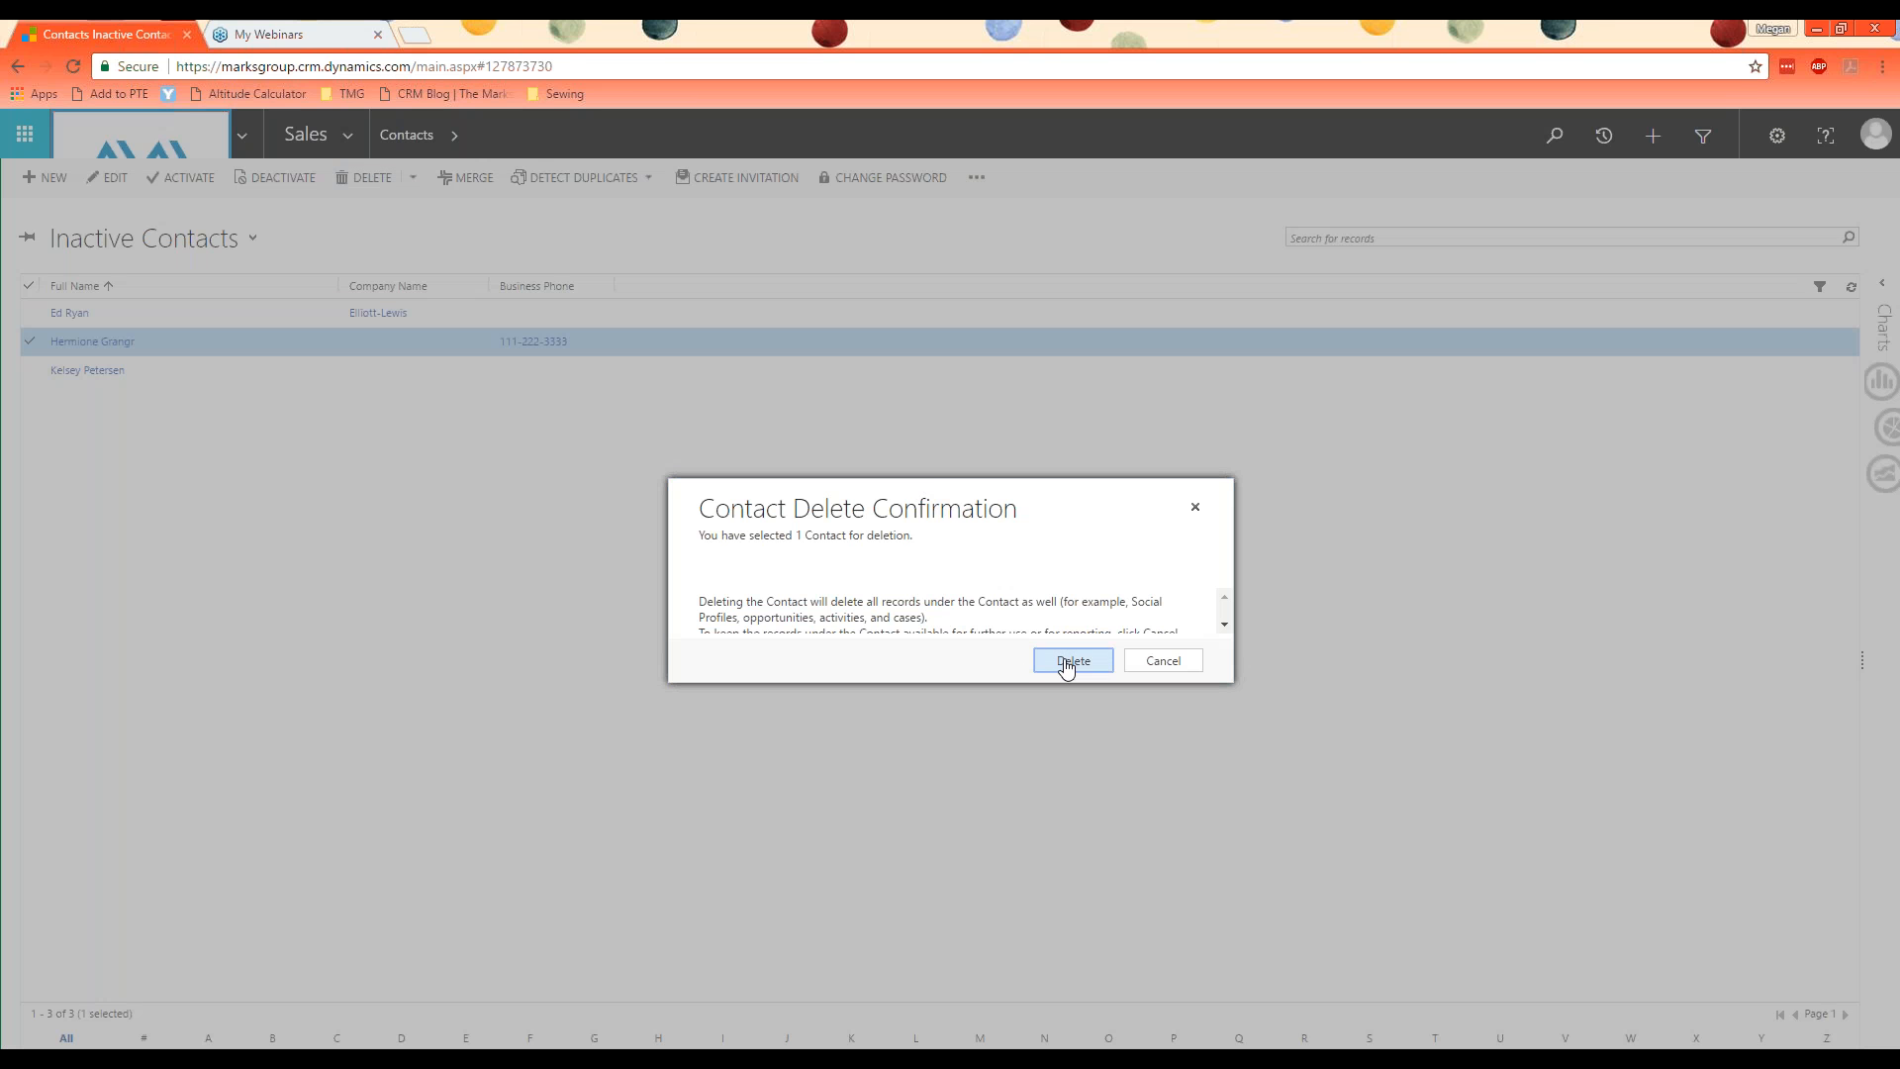
{"action": "left_click", "coordinate": [1081, 661]}
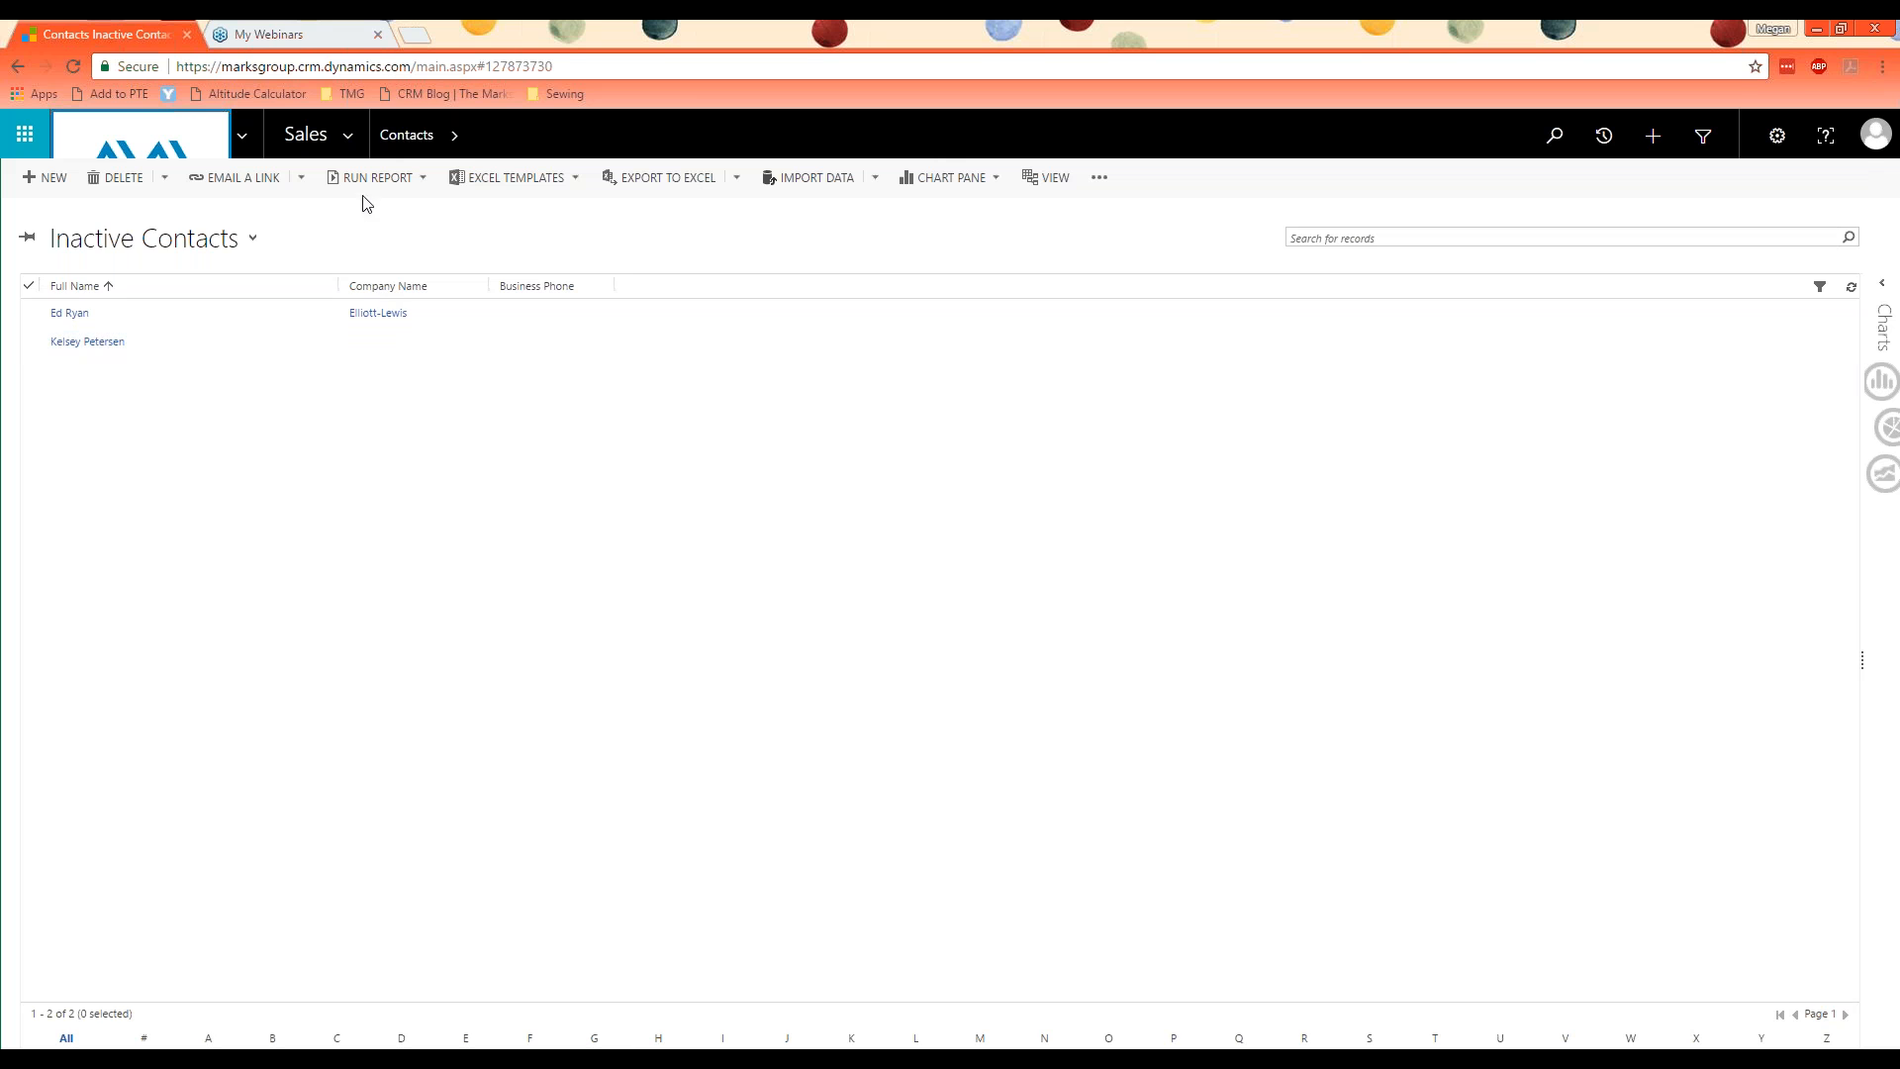
Step: Switch the contacts list to My Active Contacts, open the merged master contact, and review its summary fields and details
{"action": "left_click", "coordinate": [393, 144]}
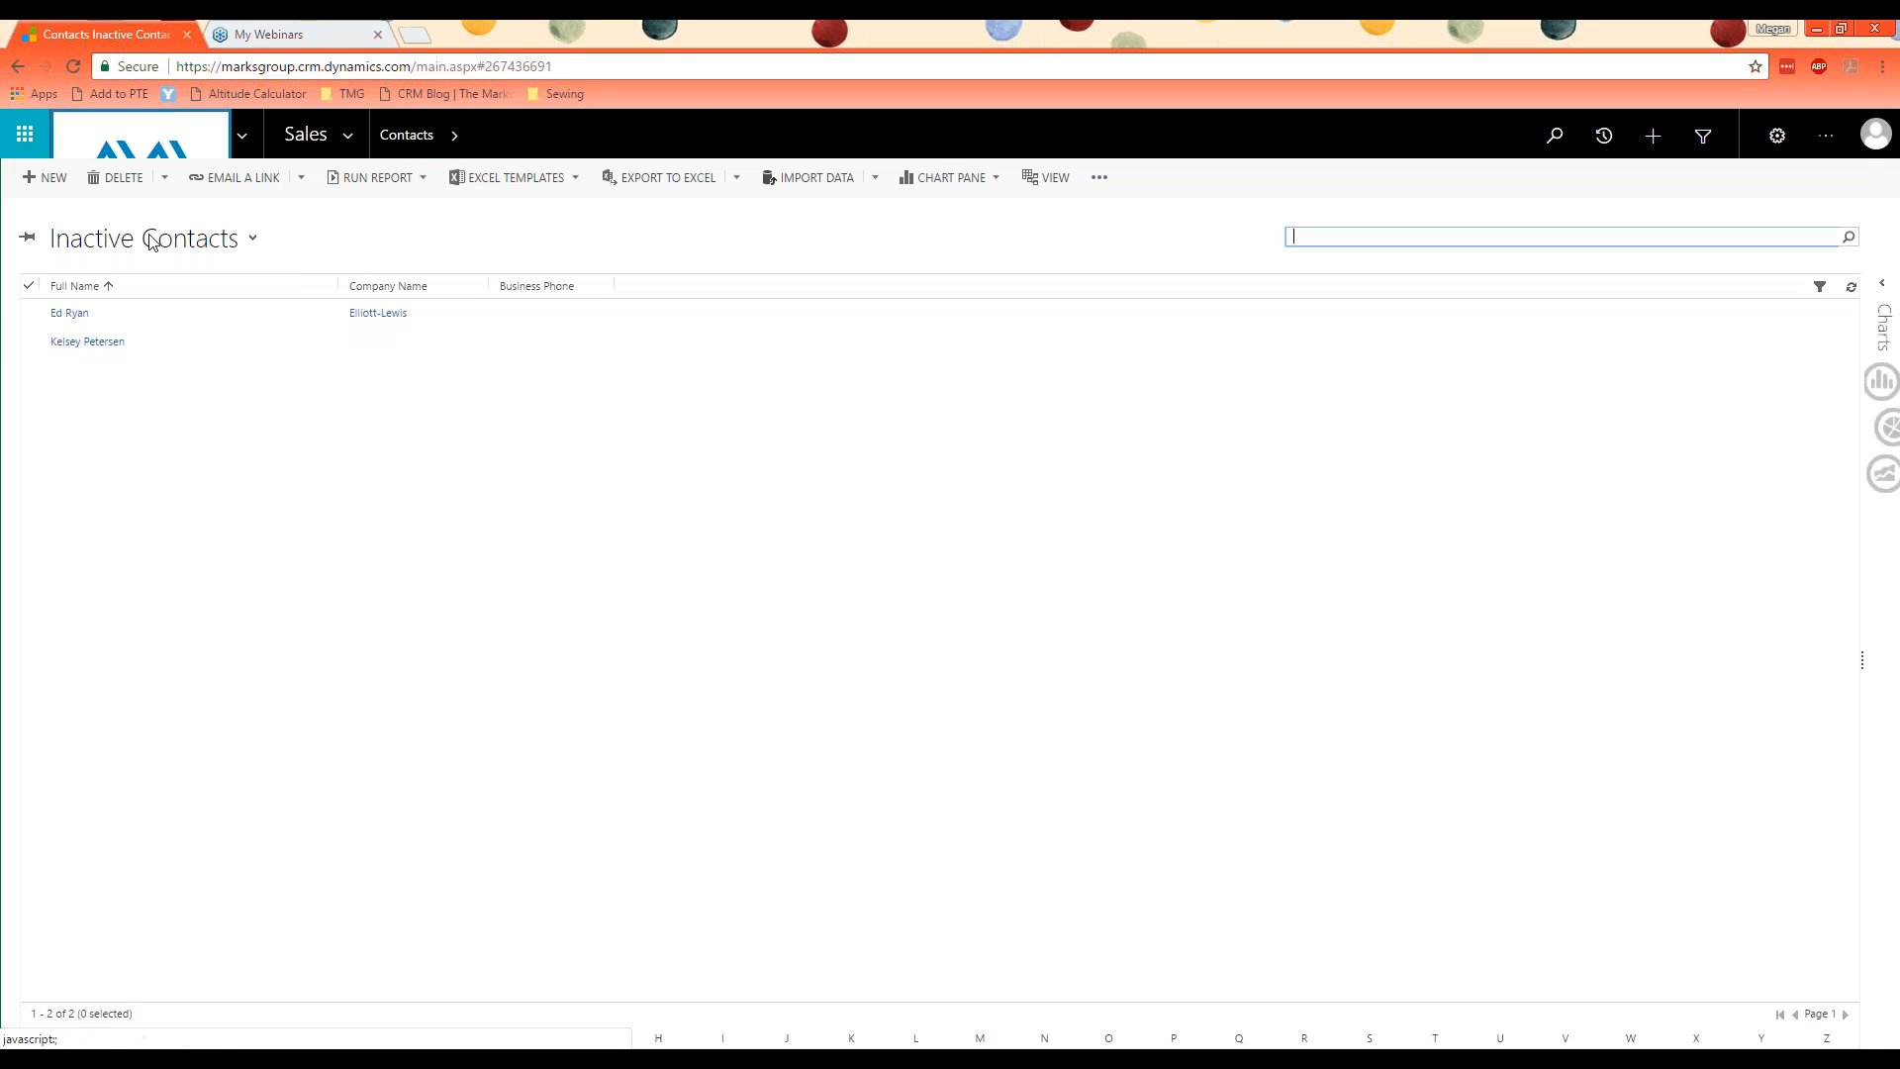
{"action": "left_click", "coordinate": [149, 239]}
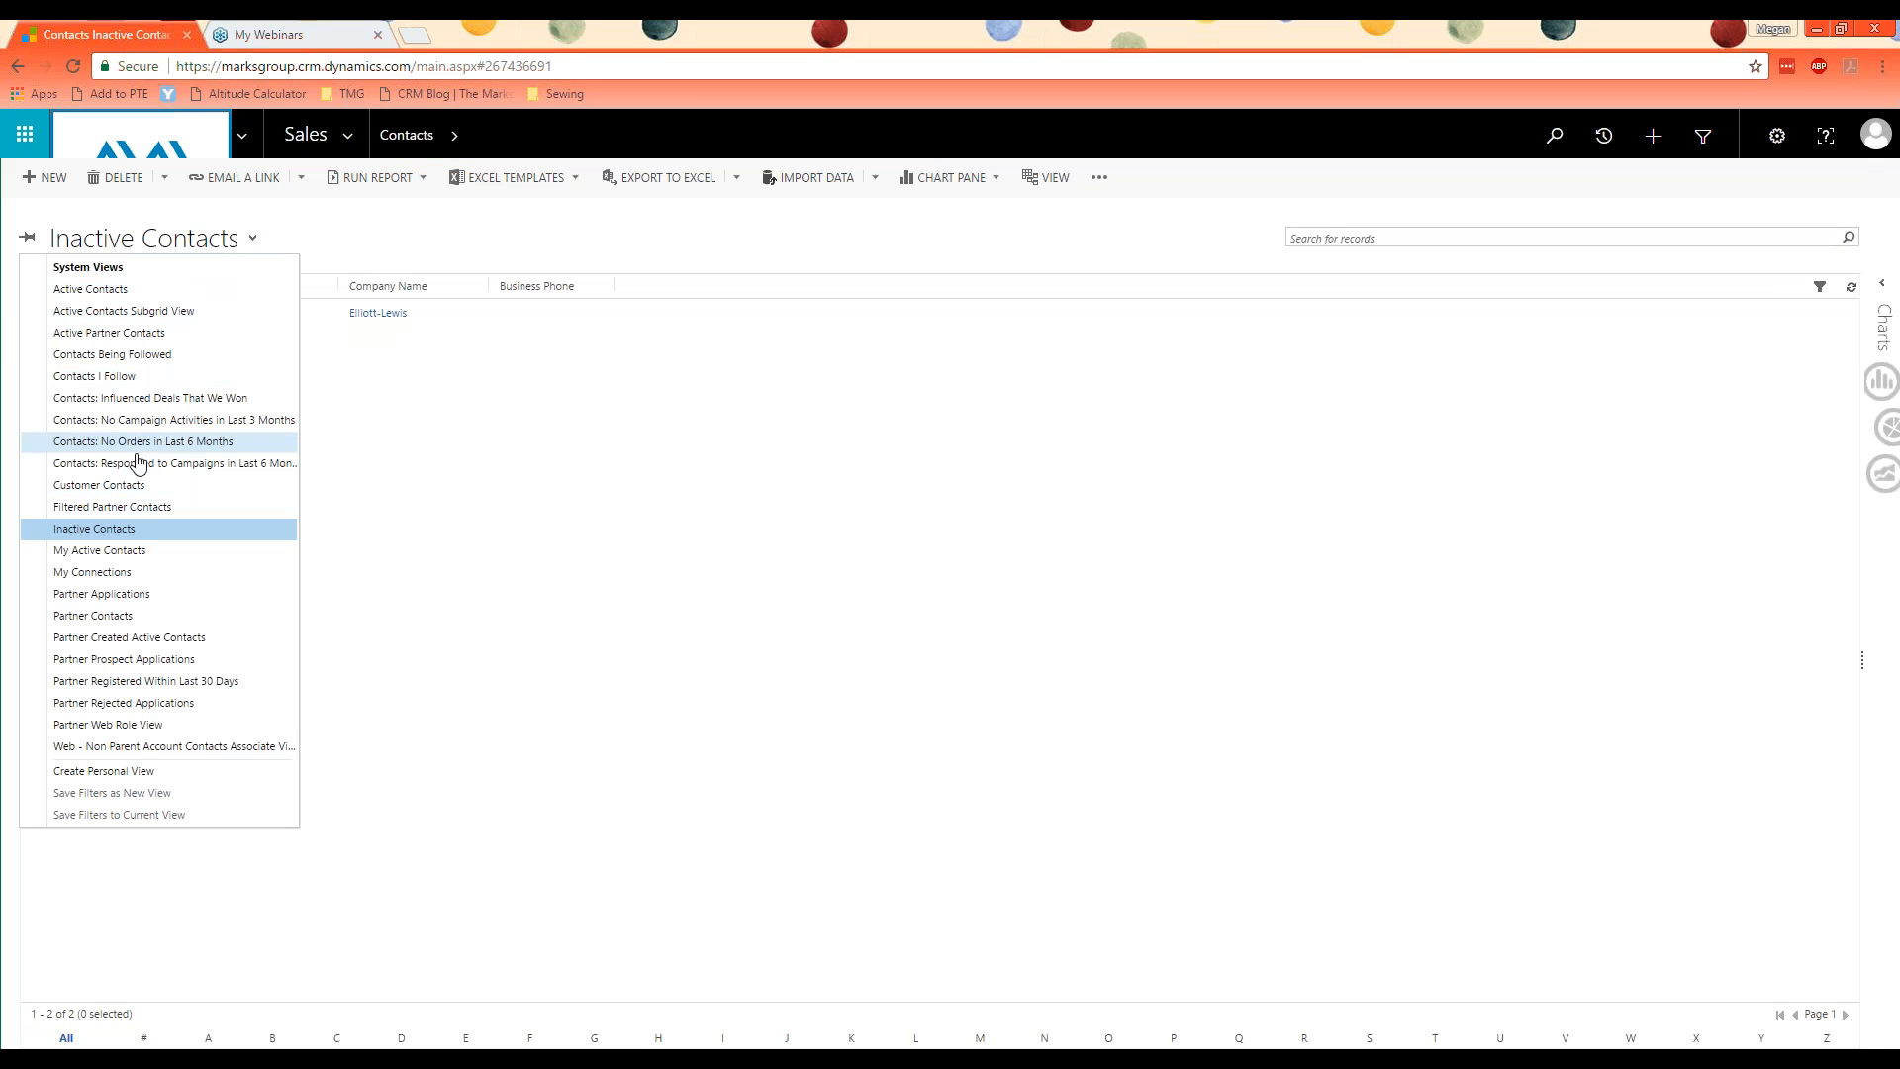
{"action": "left_click", "coordinate": [142, 550]}
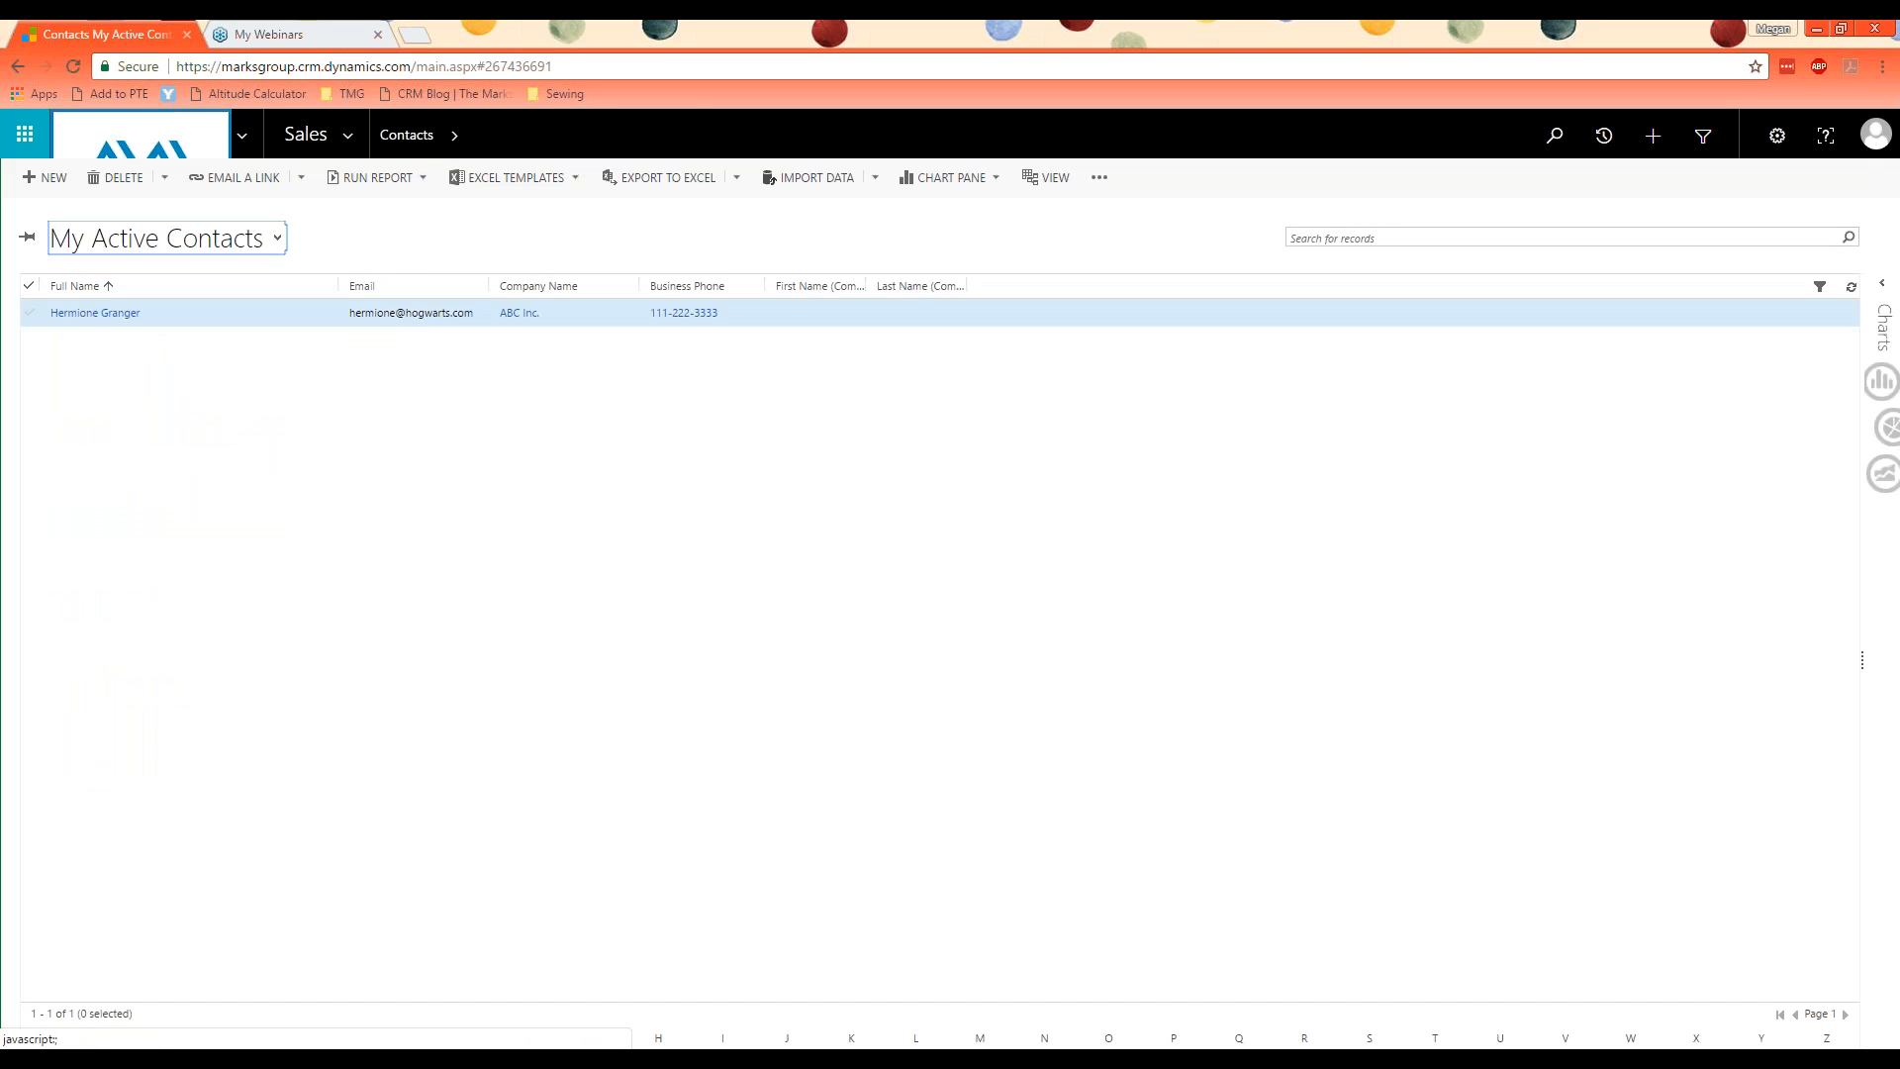
{"action": "left_click", "coordinate": [95, 313]}
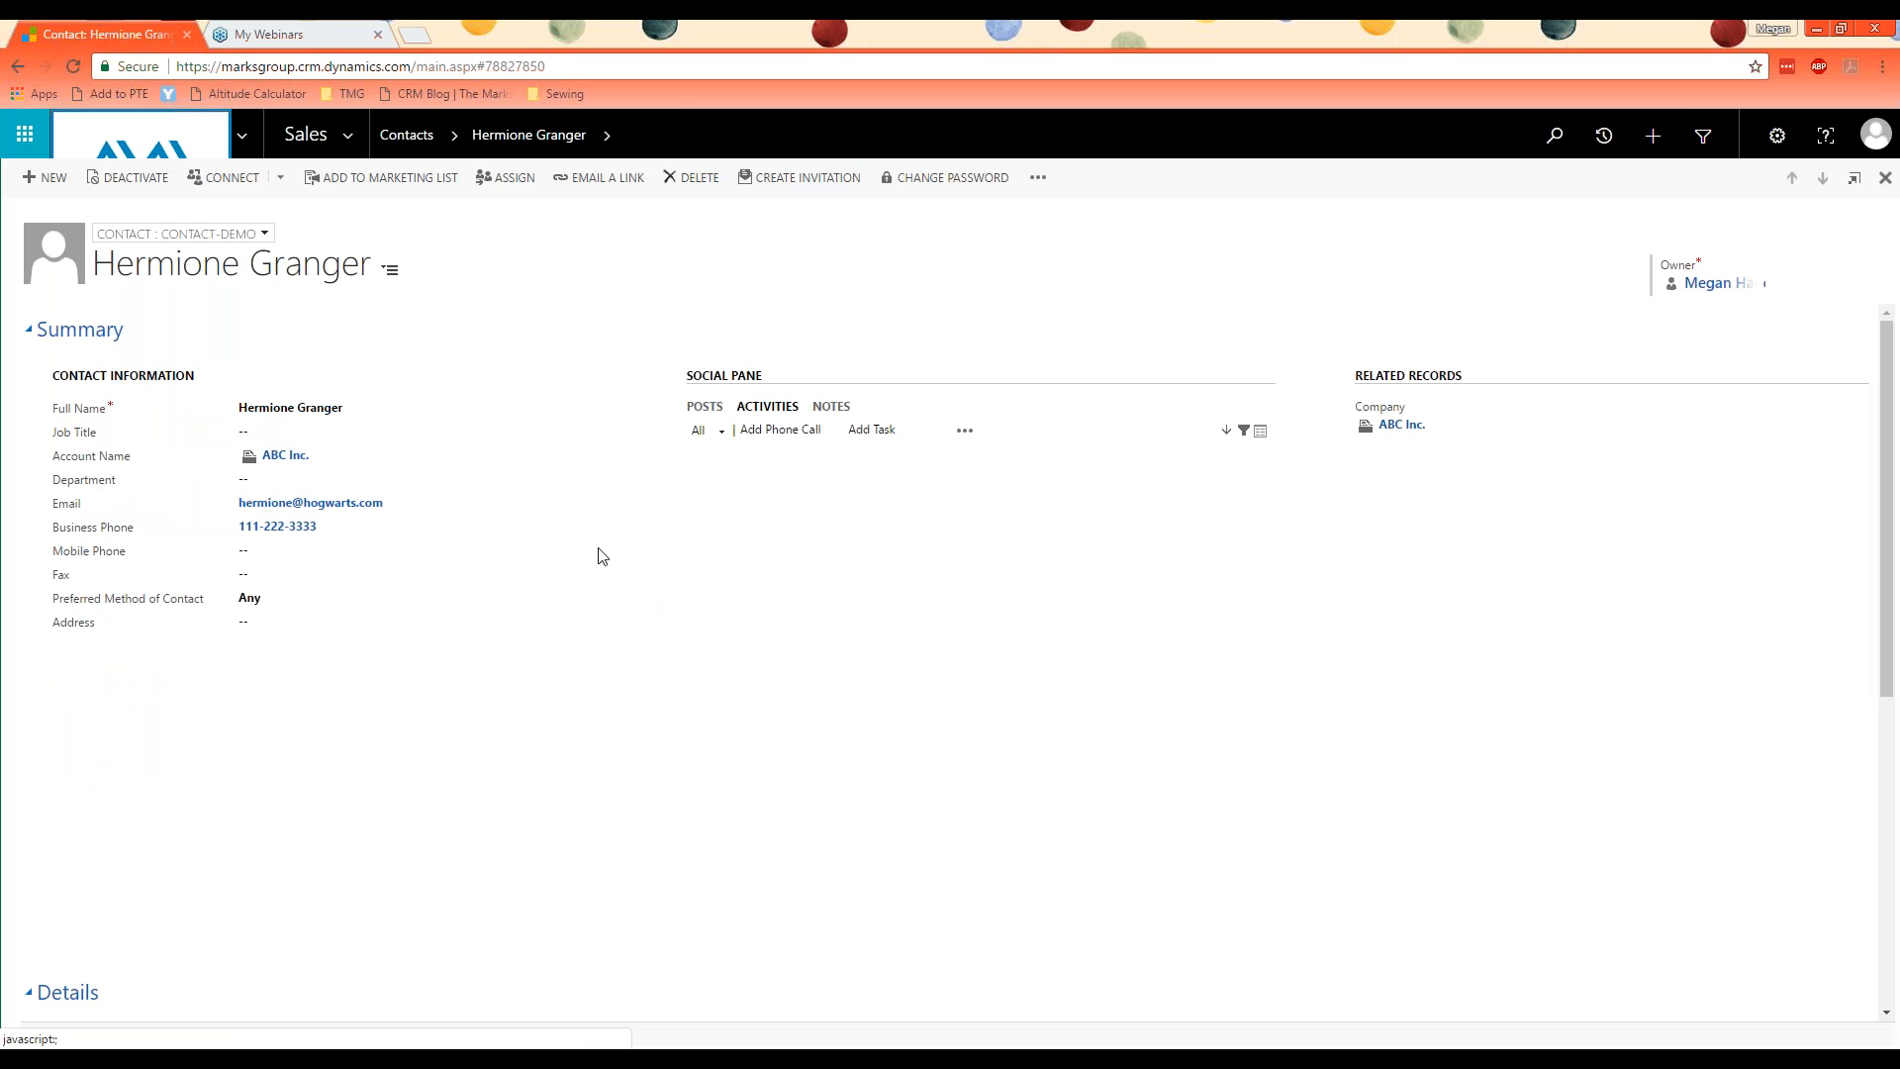
{"action": "scroll", "coordinate": [573, 501], "scroll_direction": "down", "scroll_amount": 6}
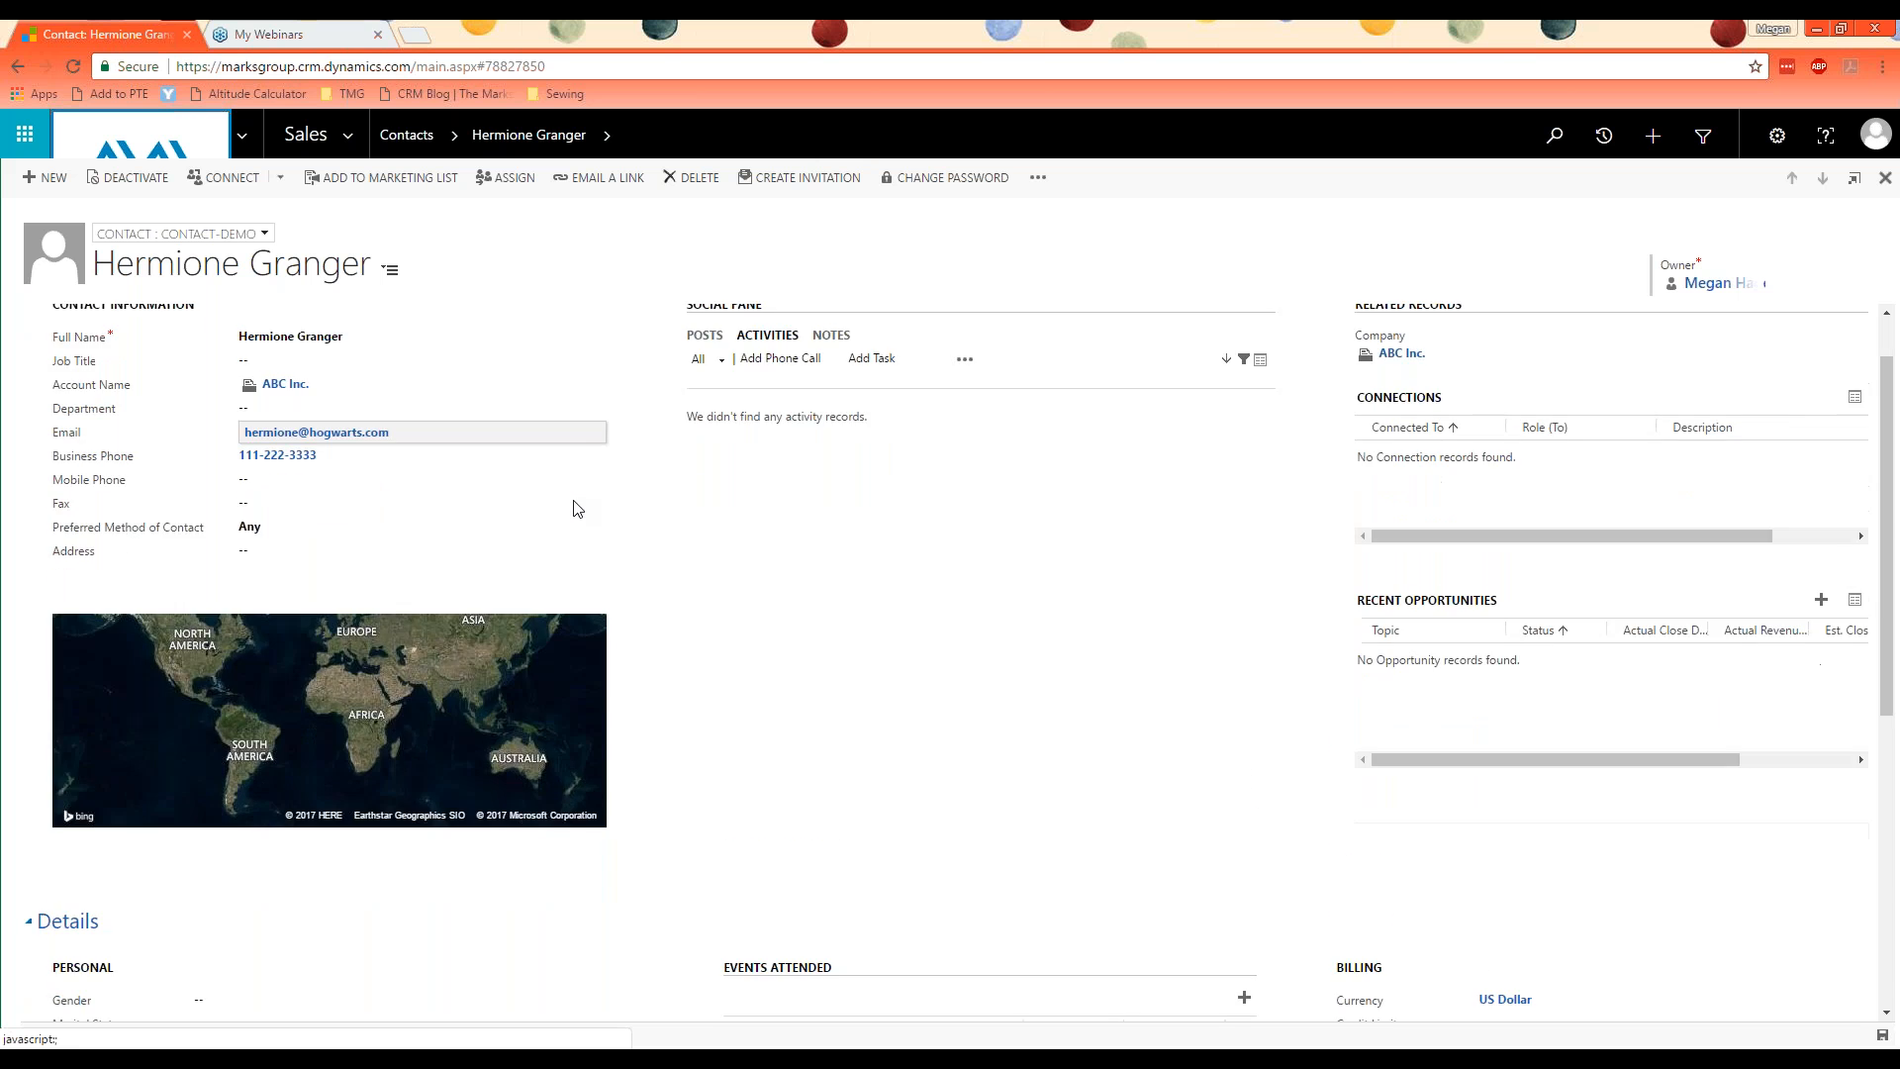